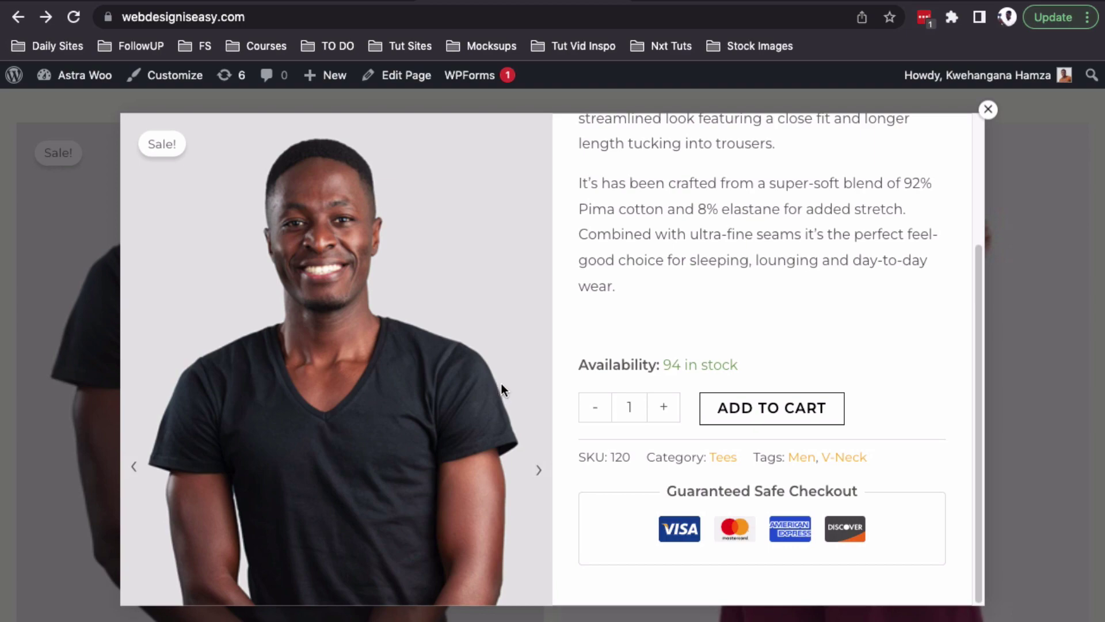
Step: Open a Quick View preview of the GoTech Tee from the shop grid
scroll(762, 311, "up", 3)
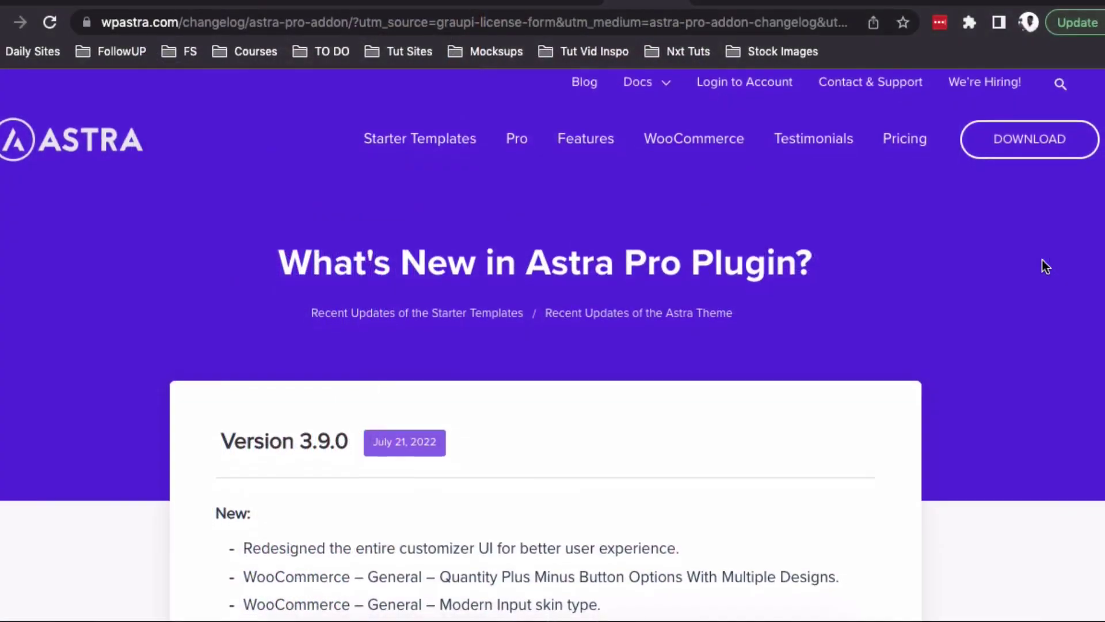
scroll(1042, 260, "down", 2)
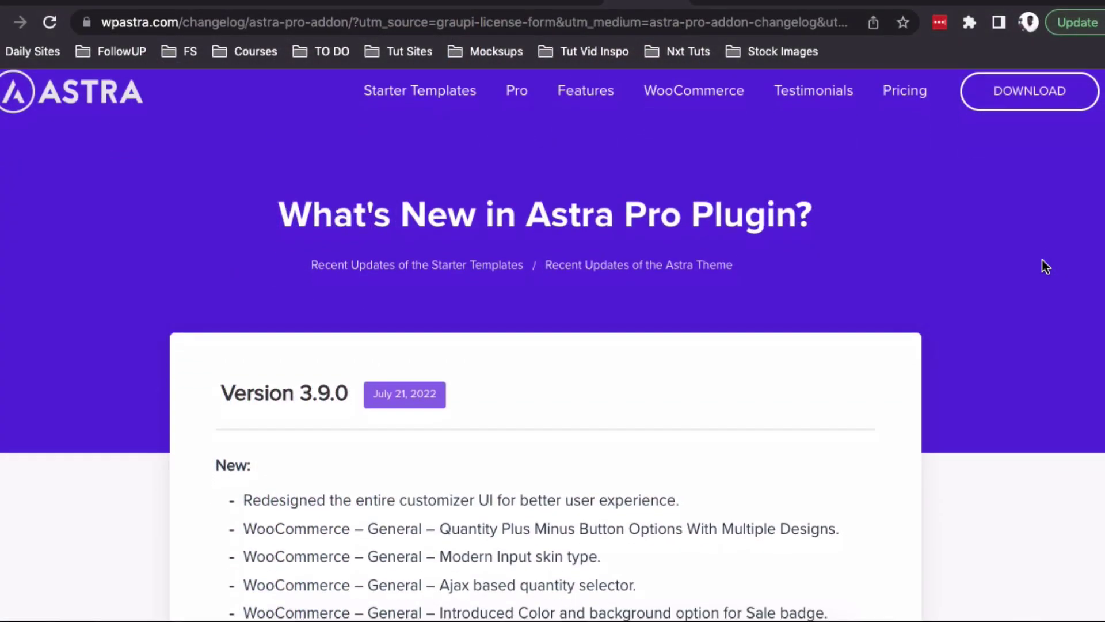
scroll(1042, 261, "down", 5)
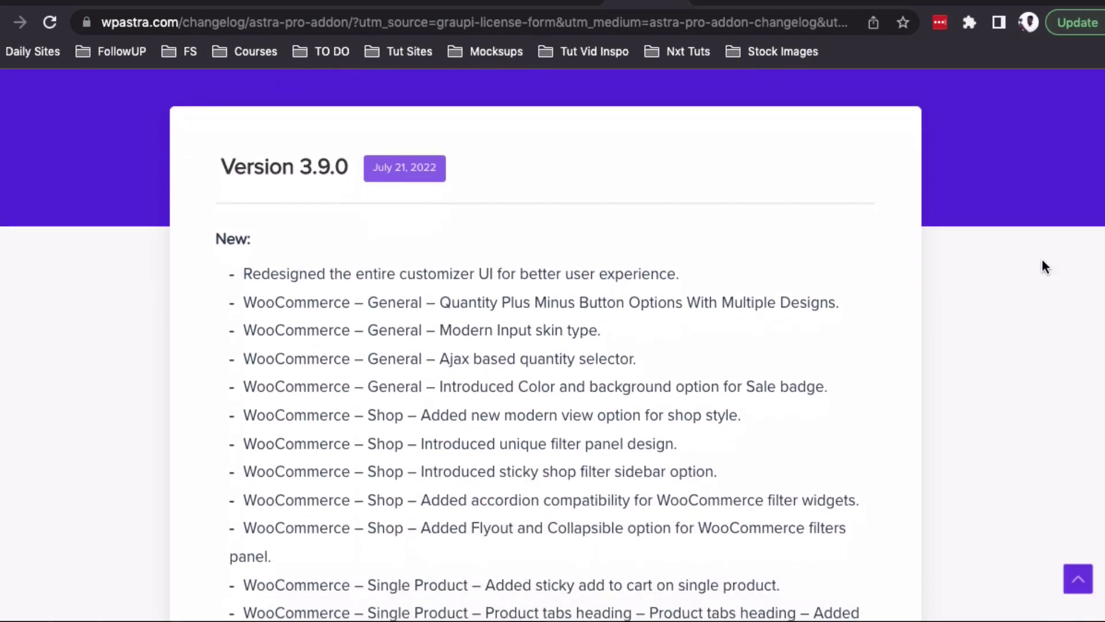
scroll(1046, 266, "down", 1)
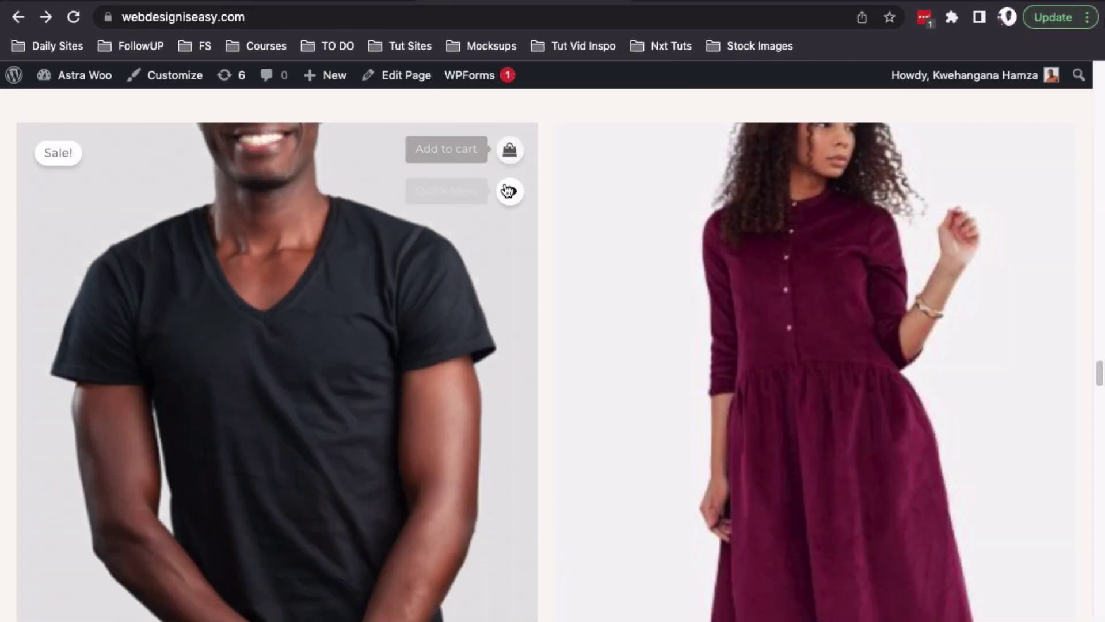
left_click(505, 191)
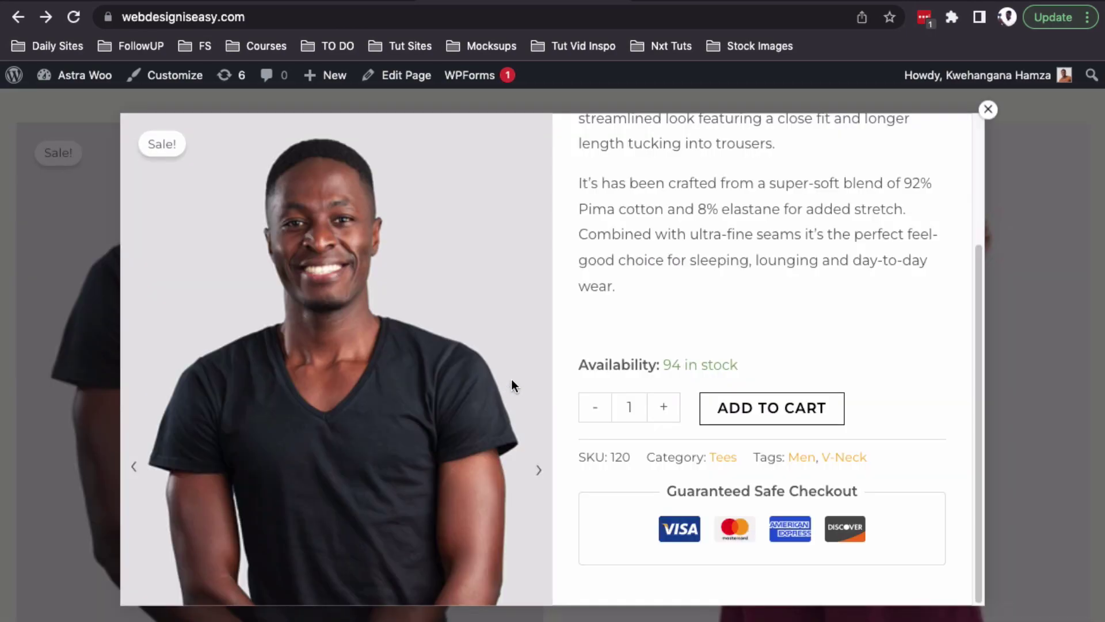
Step: Visit the cart, then the account's Orders list, then Place Order
scroll(719, 334, "up", 4)
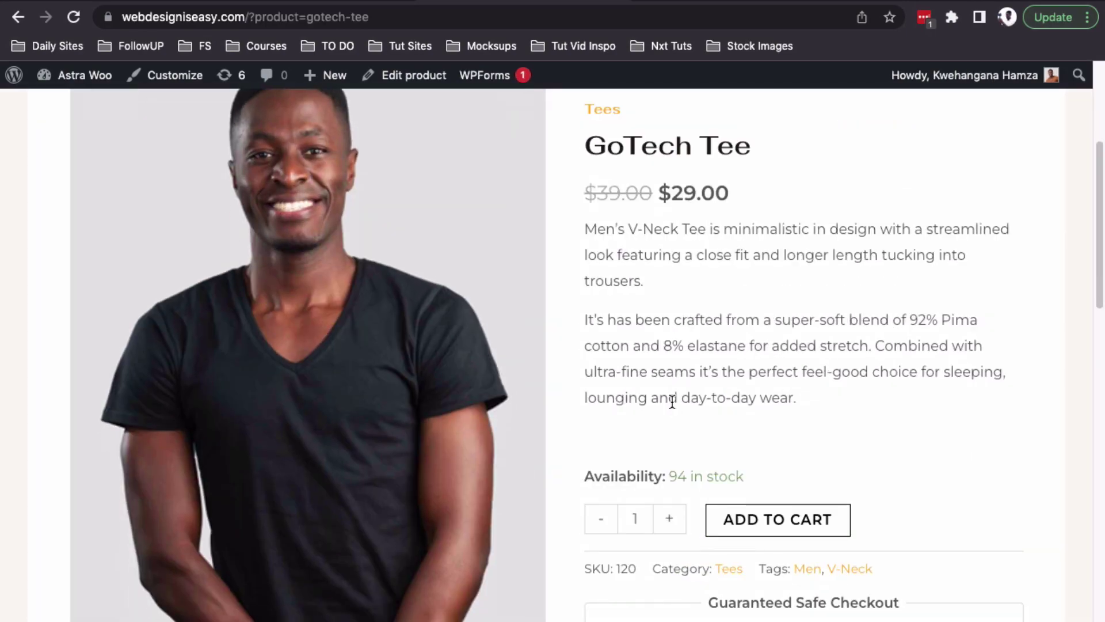
scroll(672, 399, "down", 1)
scroll(671, 399, "down", 3)
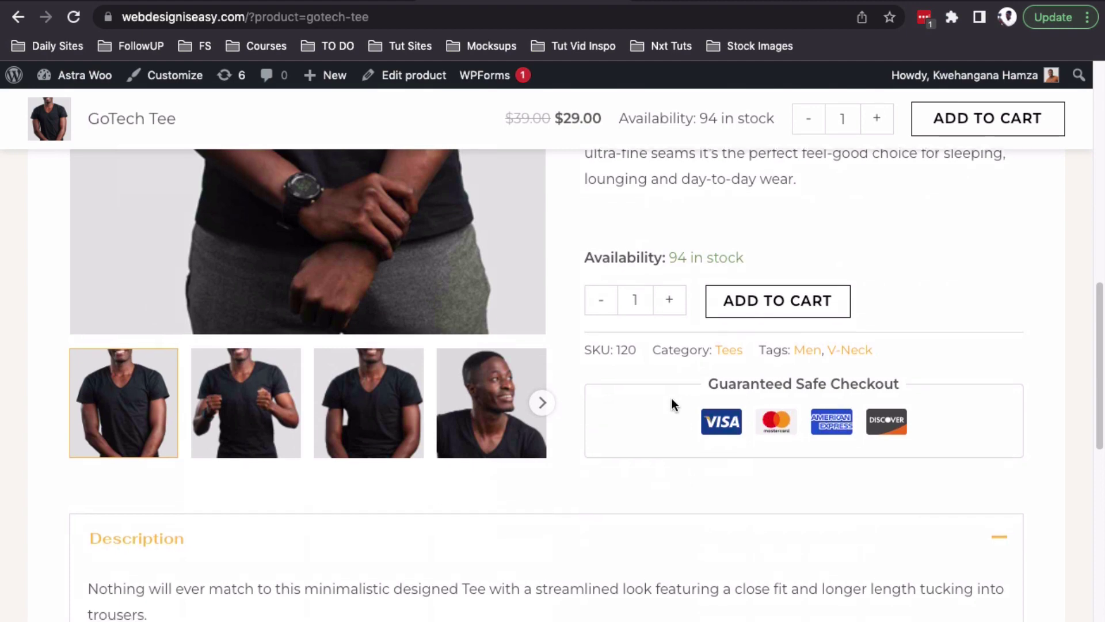
scroll(670, 399, "down", 3)
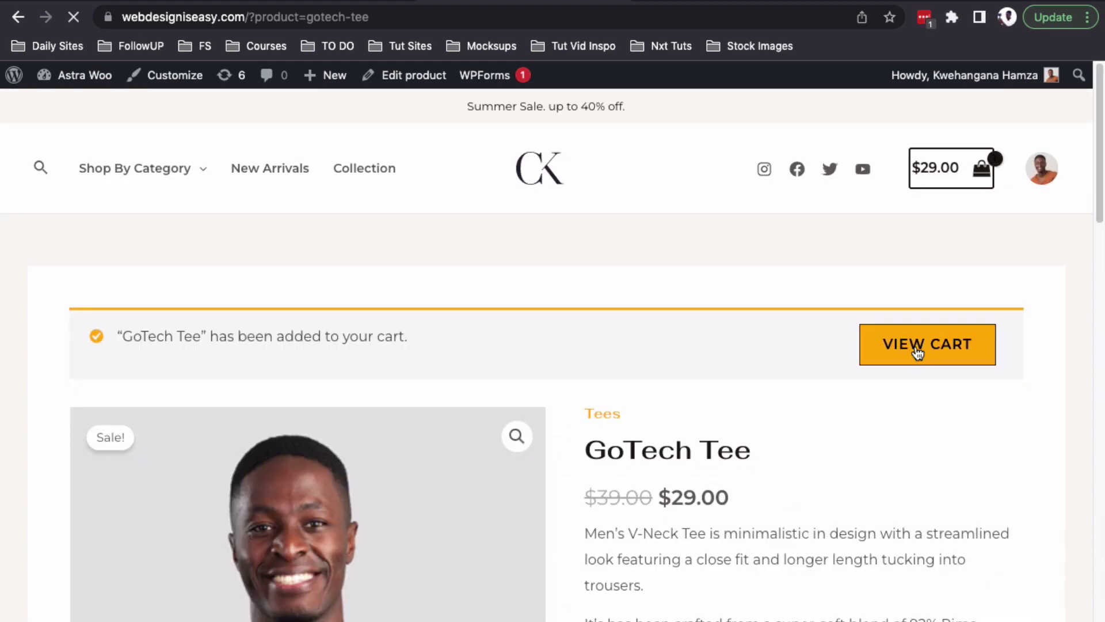
left_click(918, 349)
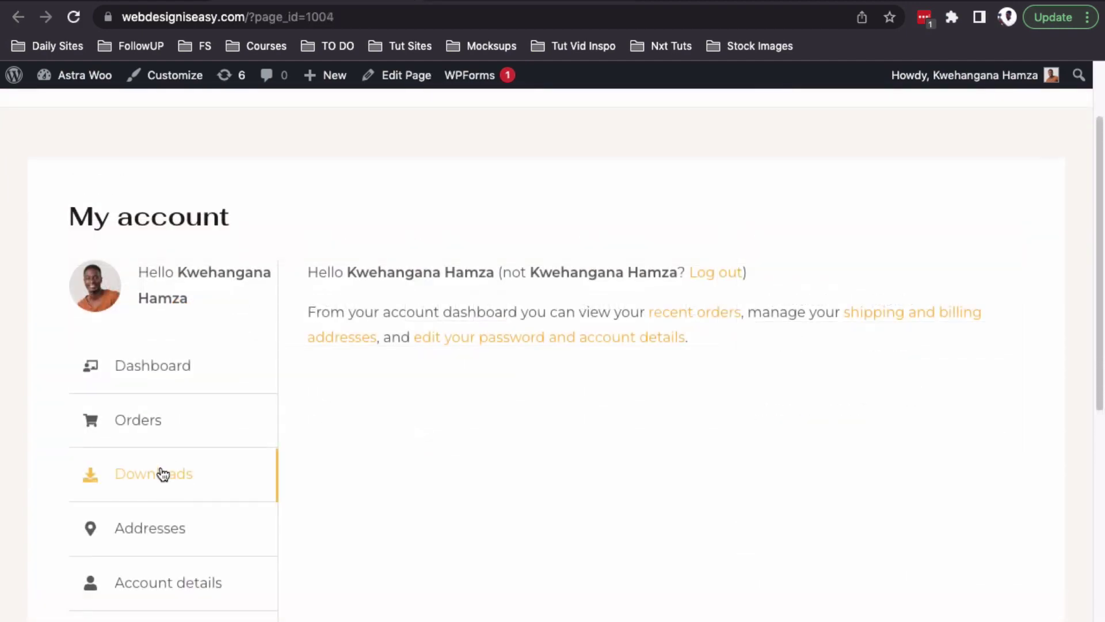
left_click(161, 424)
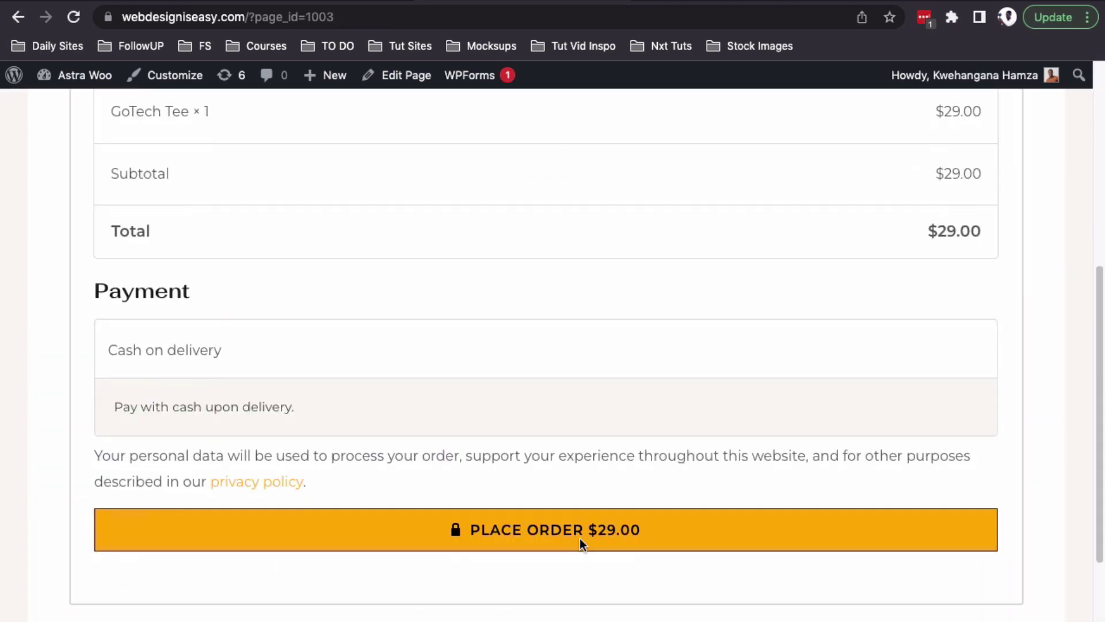
left_click(579, 538)
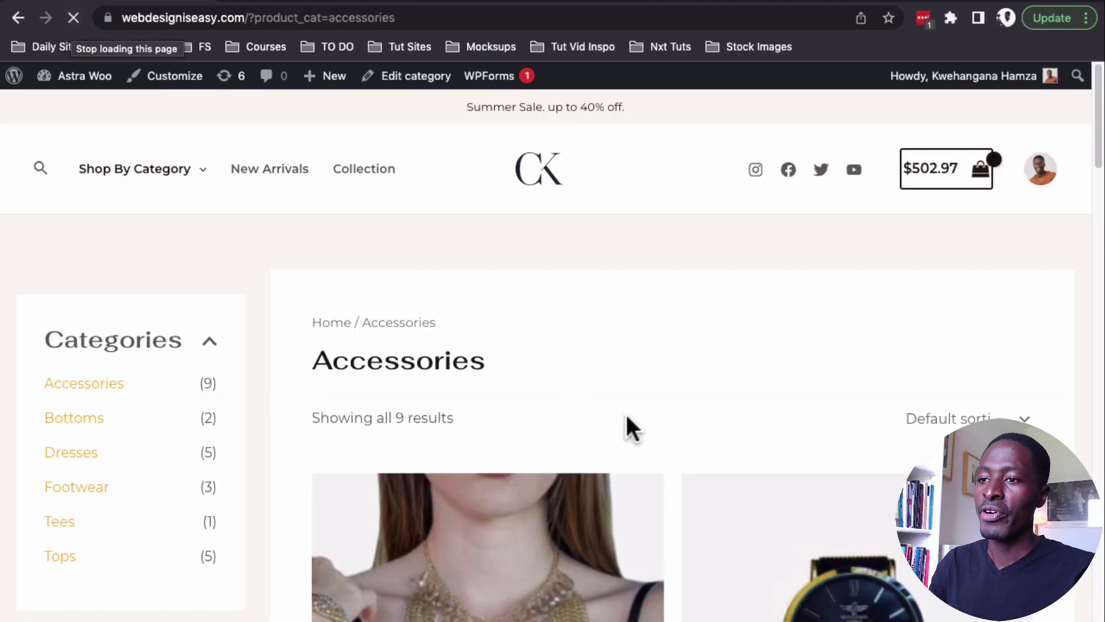
scroll(627, 403, "down", 2)
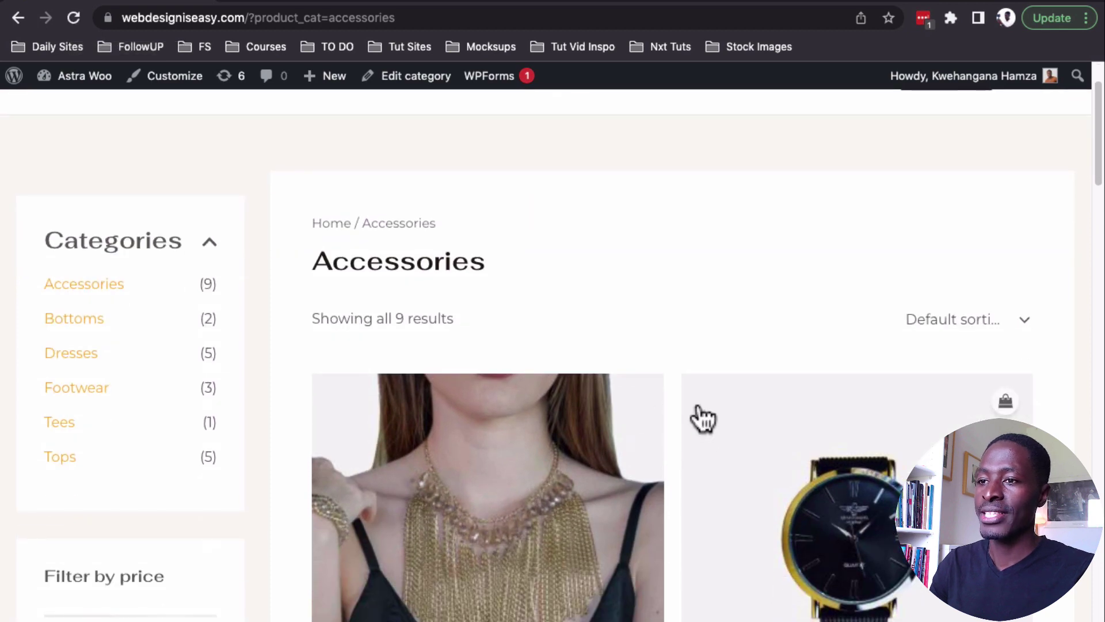
scroll(694, 415, "down", 10)
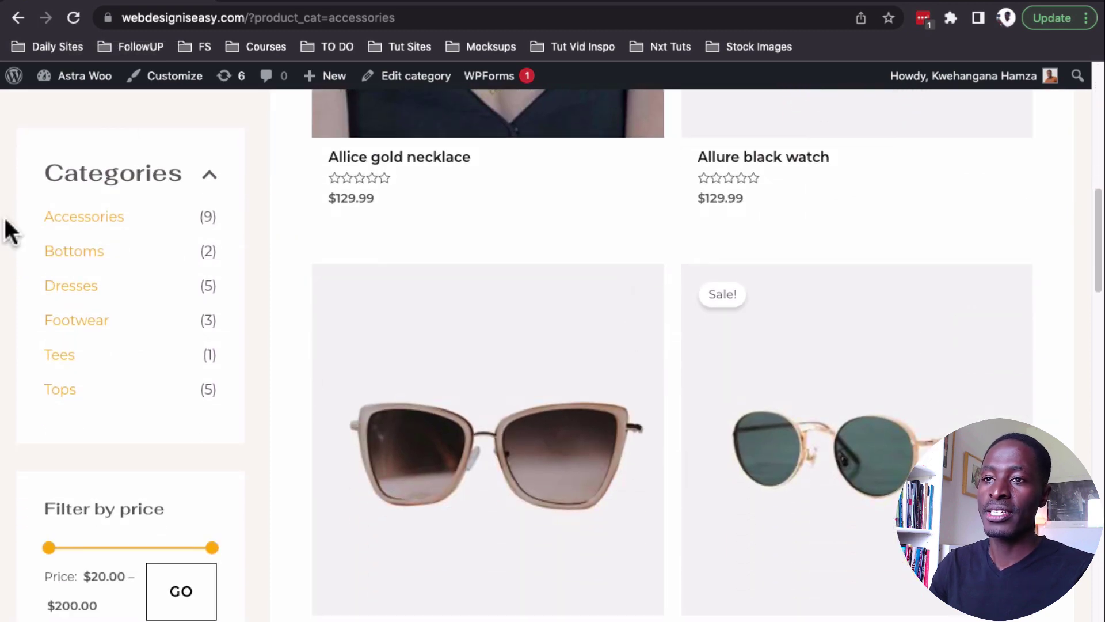
scroll(255, 352, "down", 6)
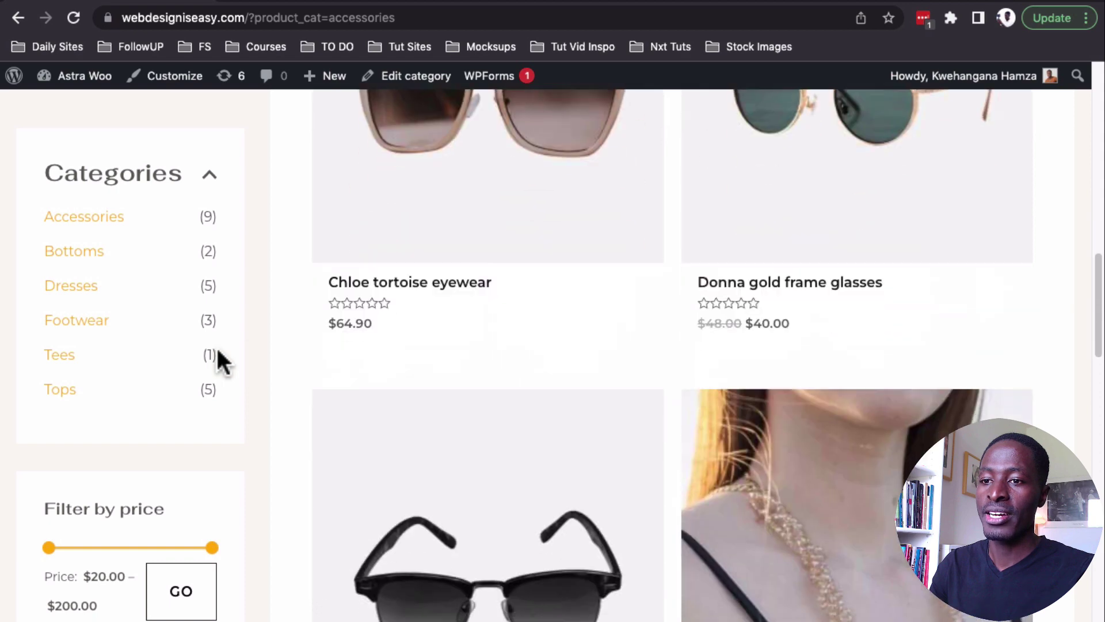
scroll(202, 537, "down", 10)
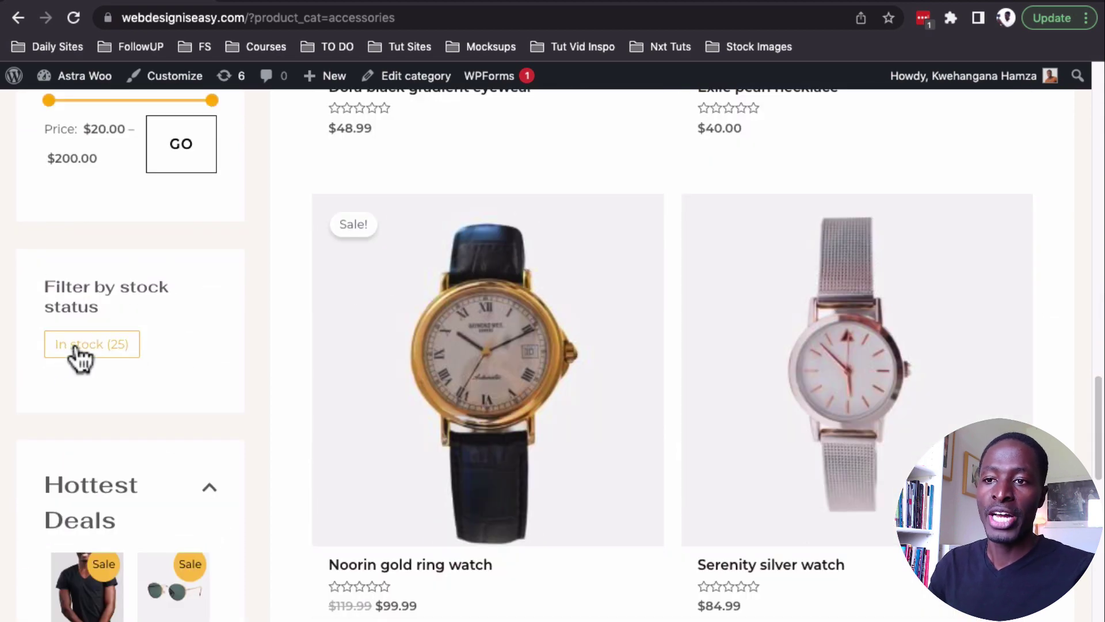
left_click(95, 349)
scroll(247, 374, "down", 5)
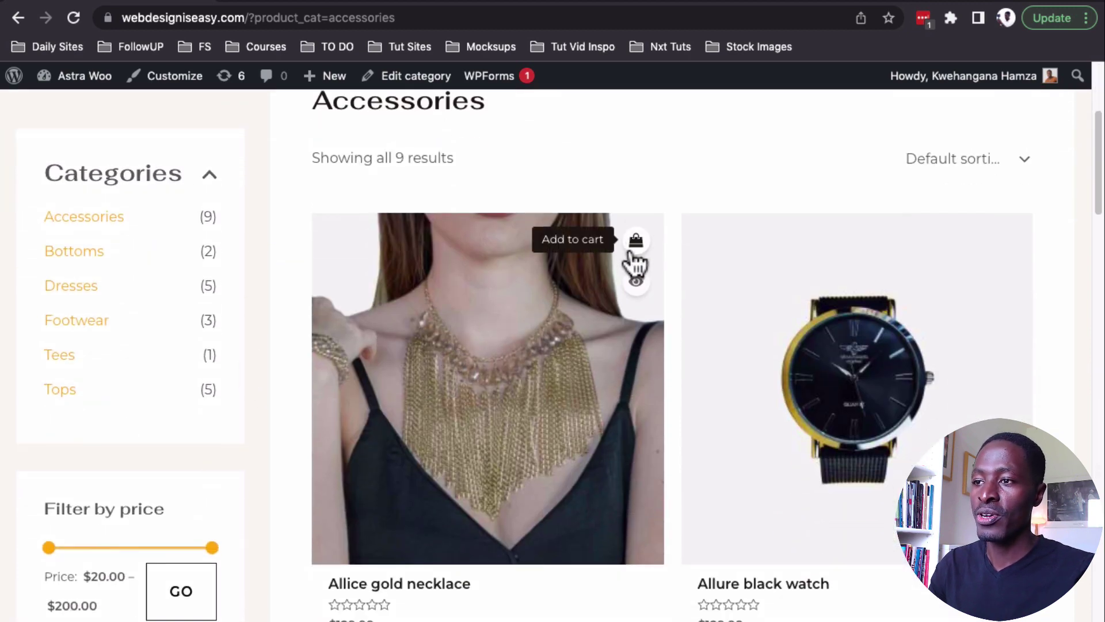
left_click(636, 282)
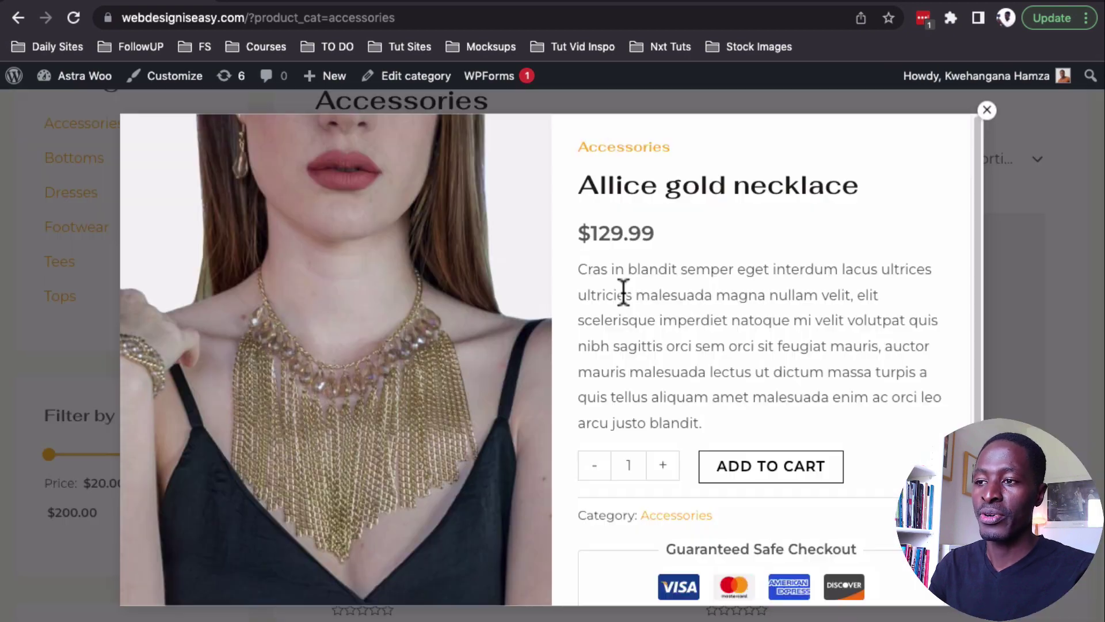
scroll(616, 292, "down", 2)
key("Escape")
scroll(662, 358, "up", 1)
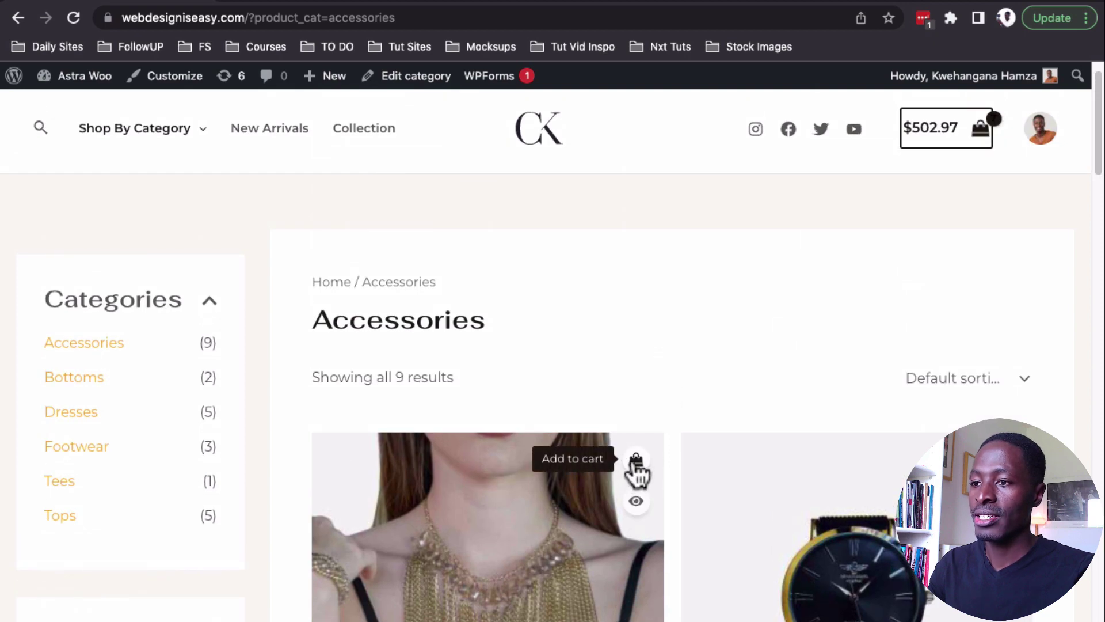
Step: Add the Allice gold necklace and raise GoTech Tee to 3 in the cart drawer ($661.96)
left_click(645, 468)
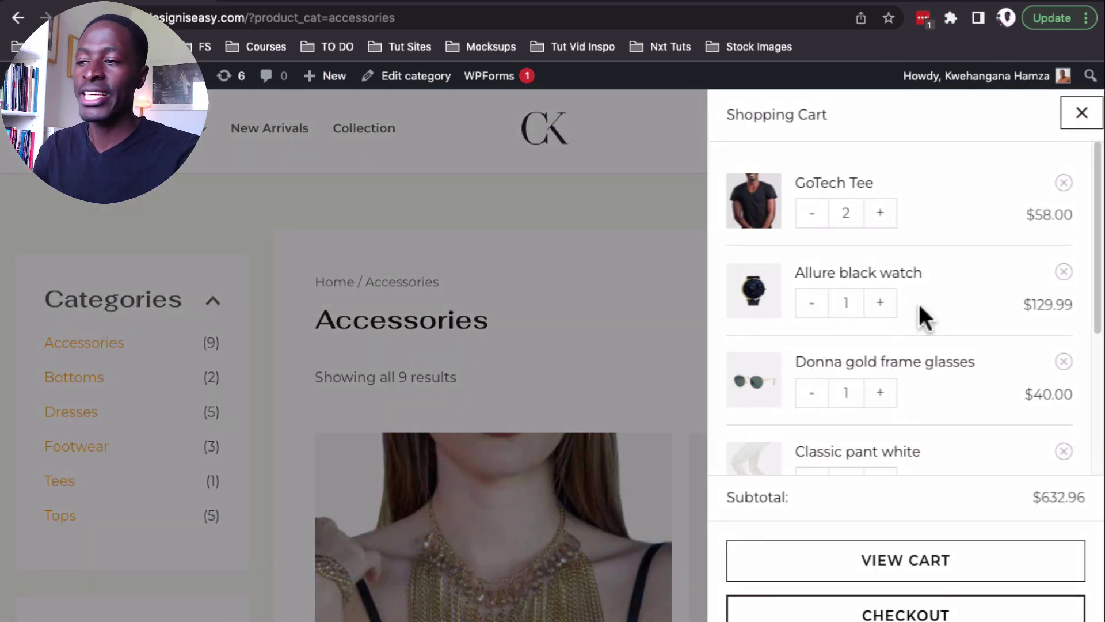
scroll(917, 312, "down", 5)
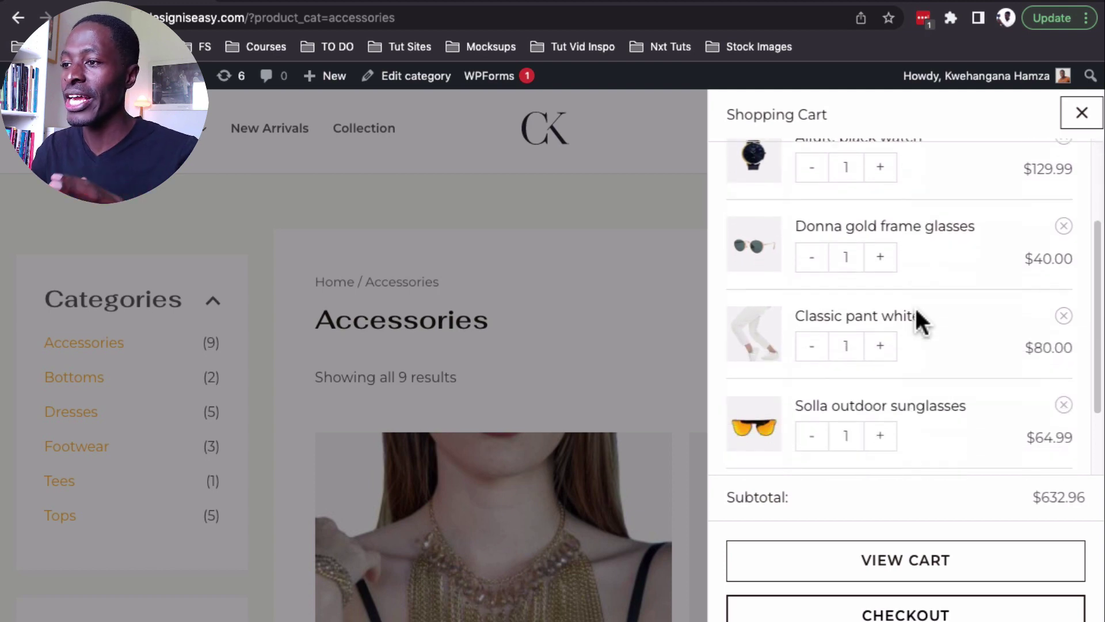
scroll(917, 311, "up", 5)
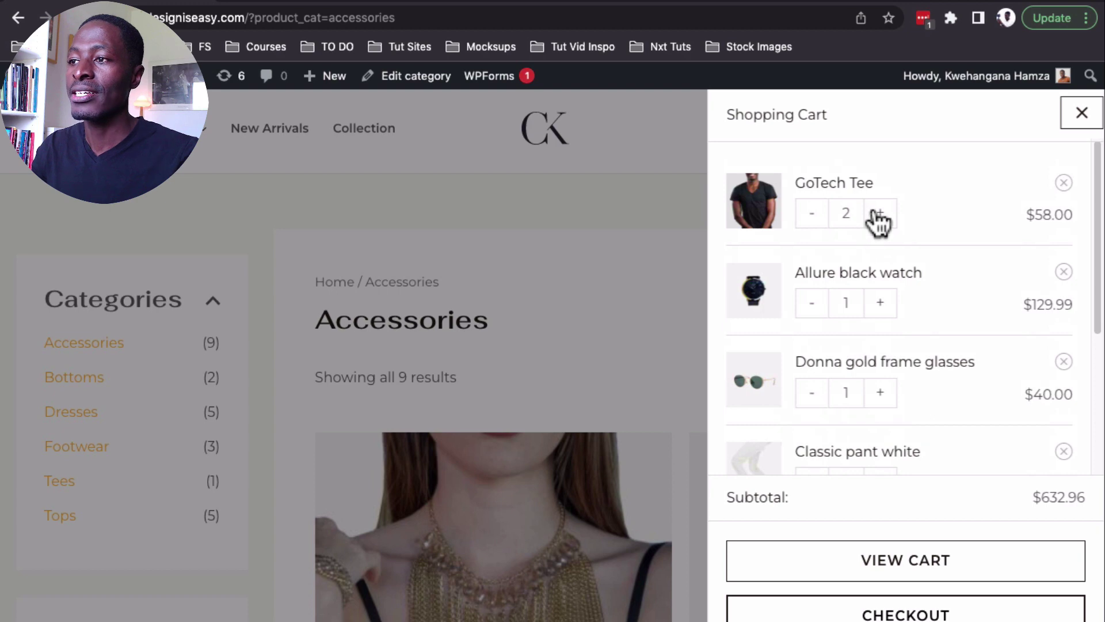
left_click(875, 212)
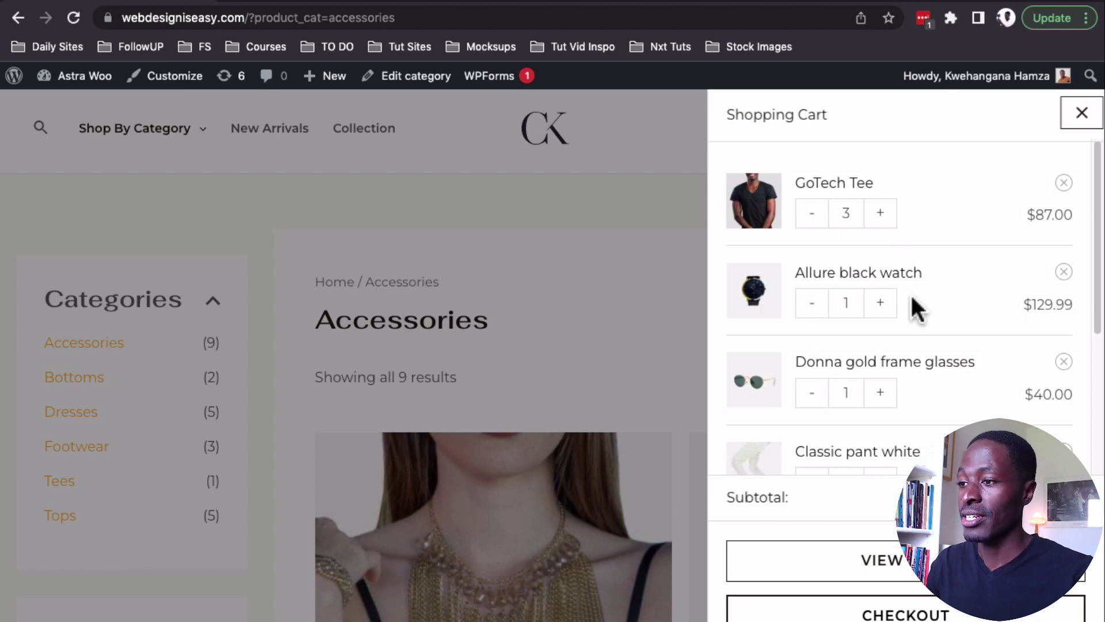
left_click(1066, 120)
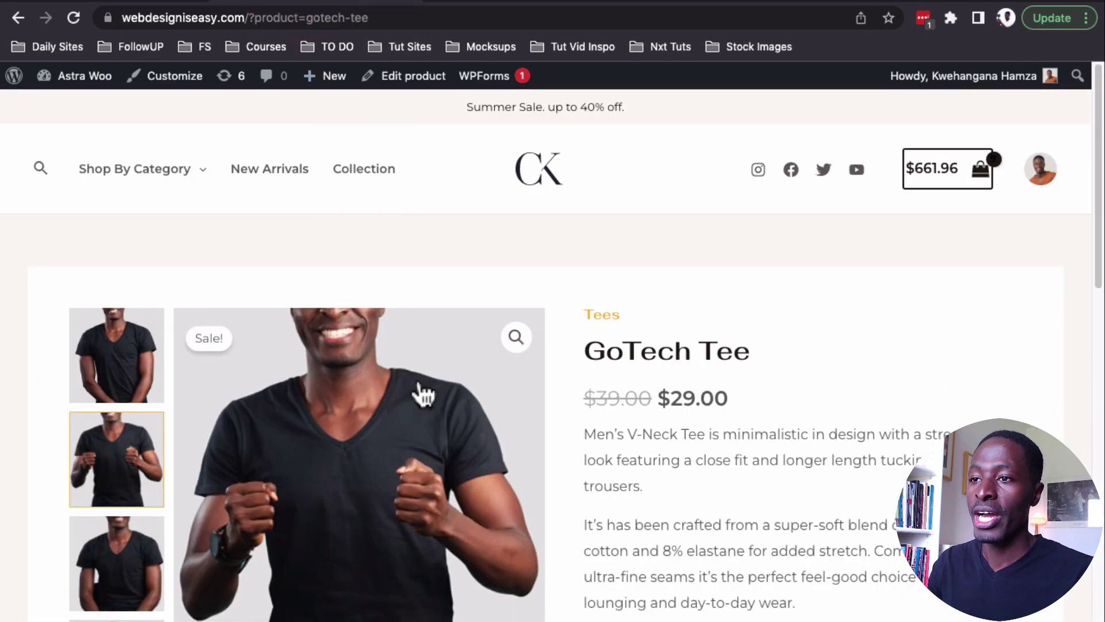
Step: Advance the GoTech Tee gallery thumbnails by one image
scroll(616, 425, "down", 10)
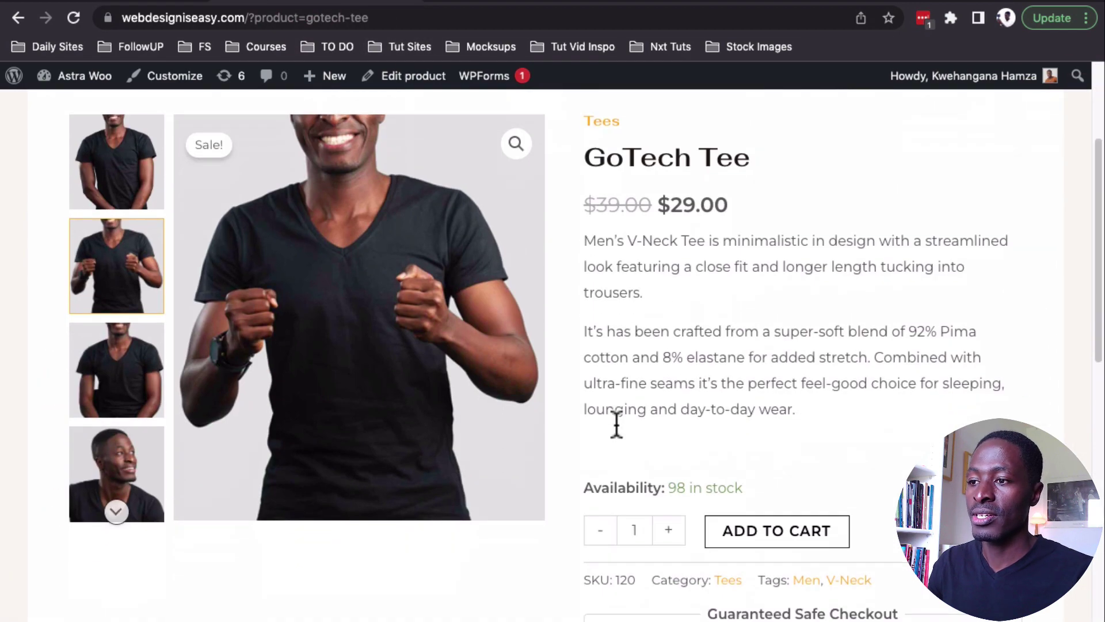
scroll(633, 427, "up", 8)
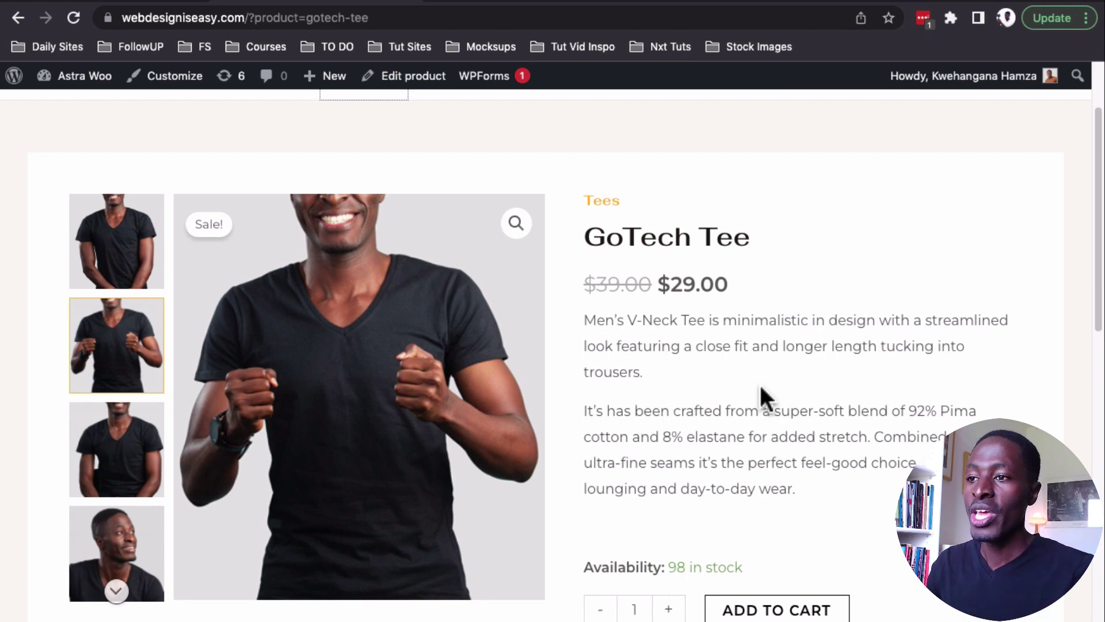
scroll(121, 507, "down", 1)
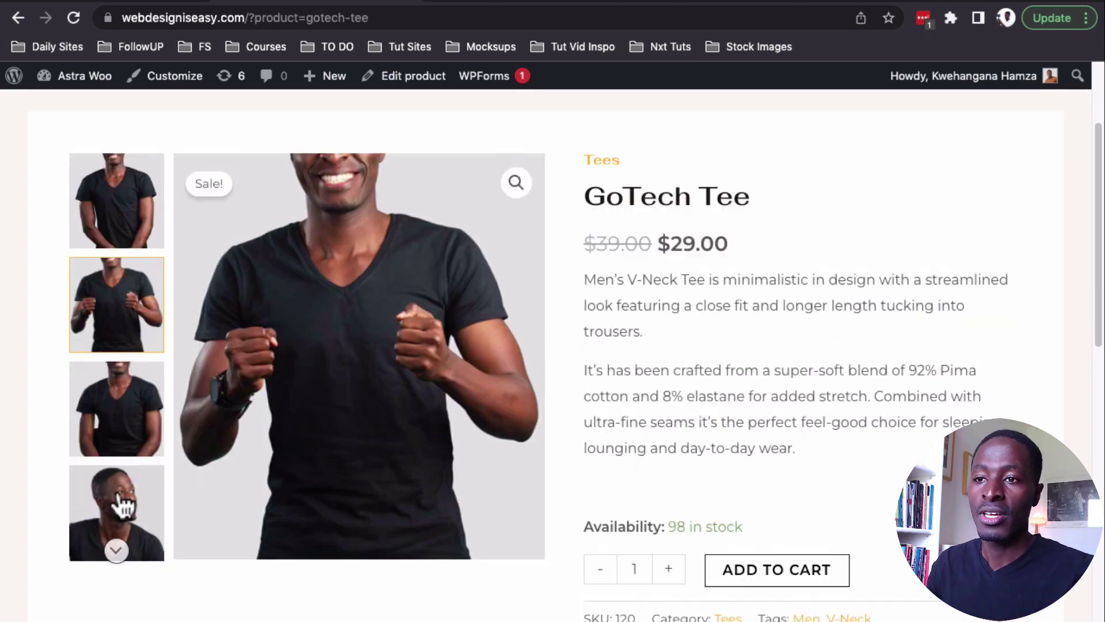
left_click(116, 551)
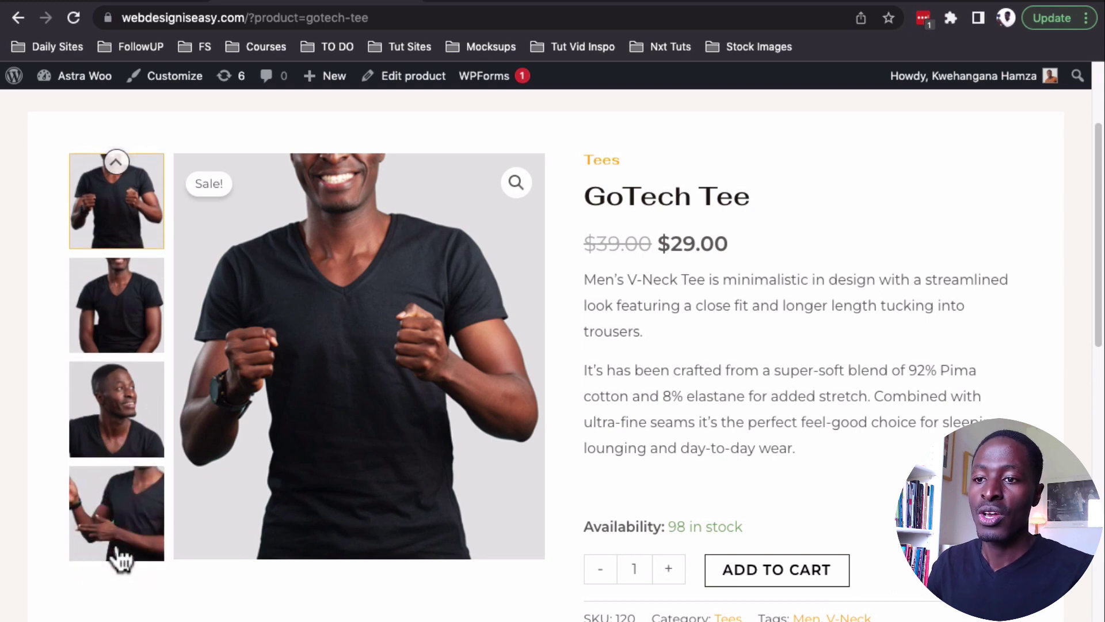
scroll(118, 557, "down", 5)
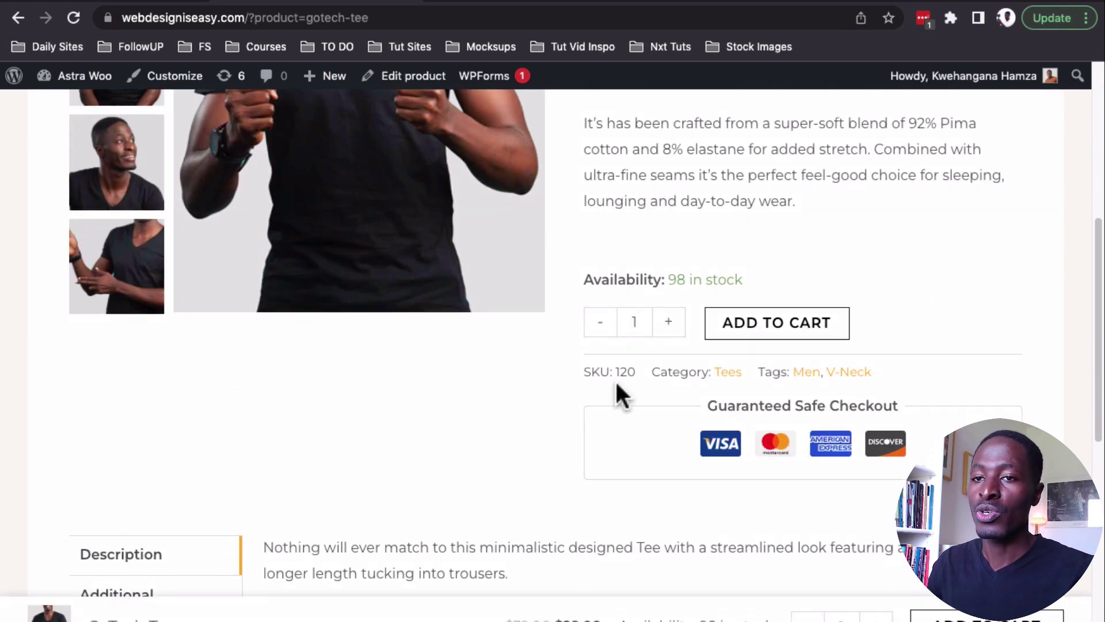
scroll(537, 375, "up", 5)
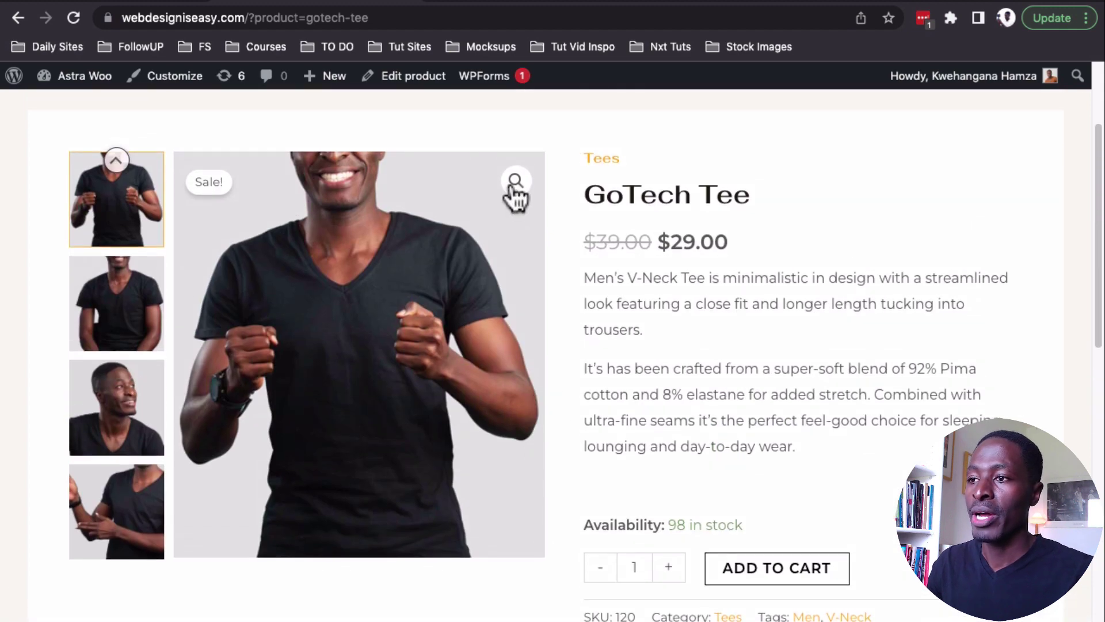
Step: Enlarge the product photo full-screen, cycle through all five images, then close it
left_click(516, 195)
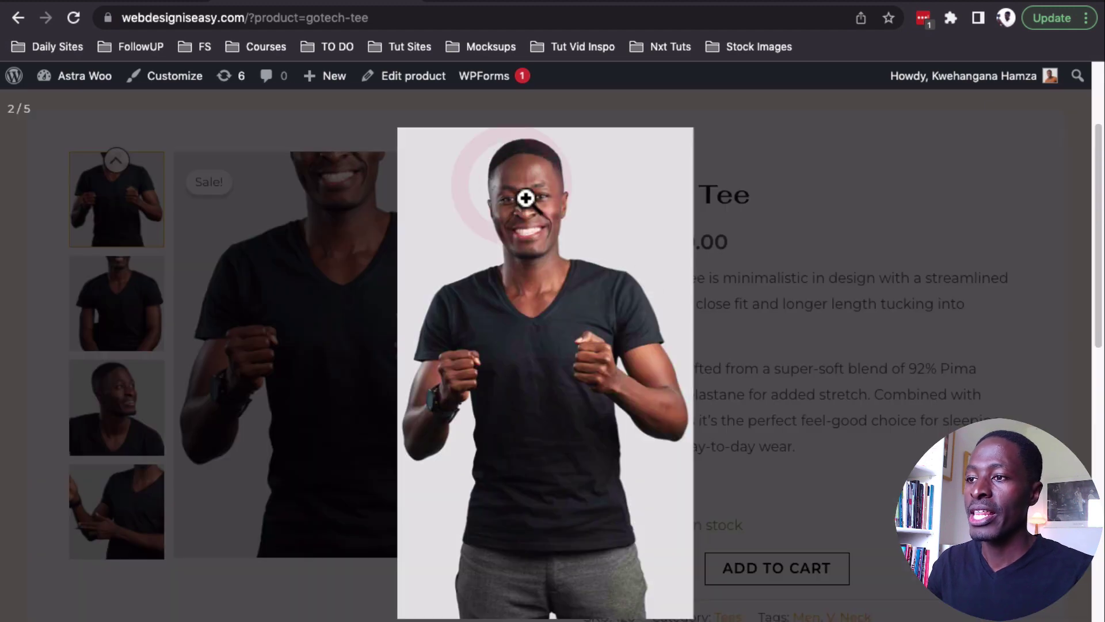
left_click(1075, 374)
left_click(1074, 375)
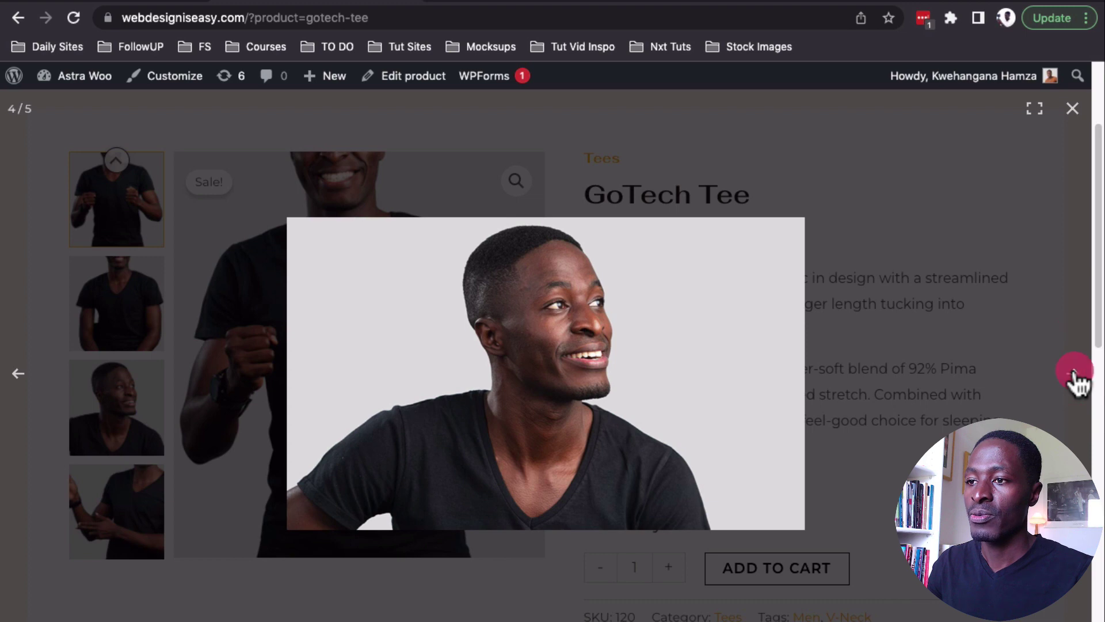
left_click(1075, 375)
left_click(1074, 375)
left_click(1074, 374)
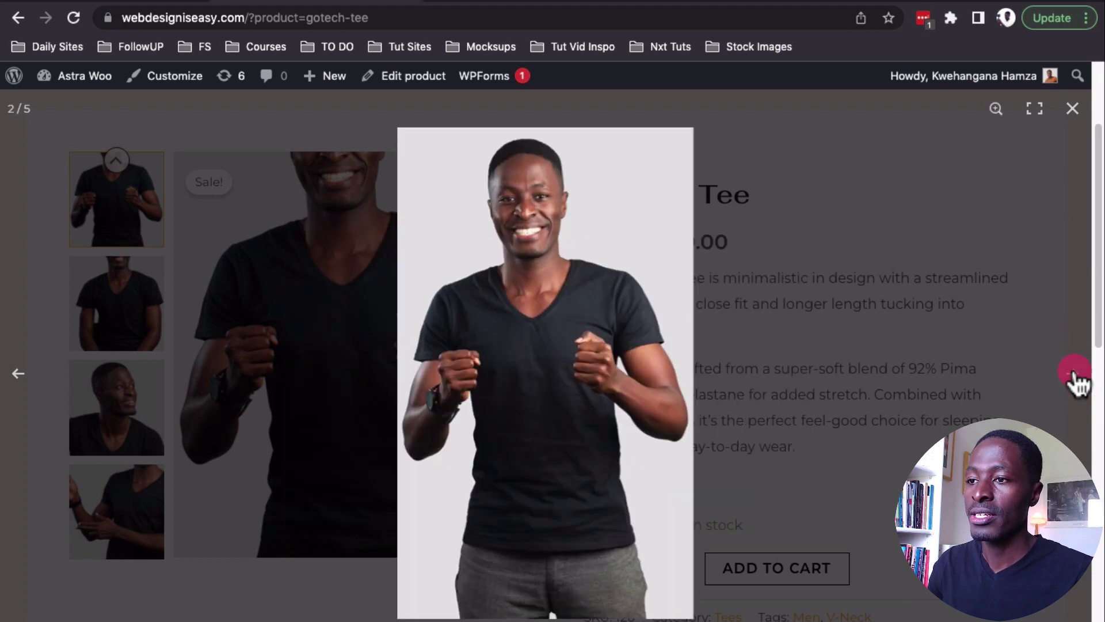
left_click(1074, 374)
left_click(1074, 374)
left_click(1074, 374)
scroll(975, 377, "down", 2)
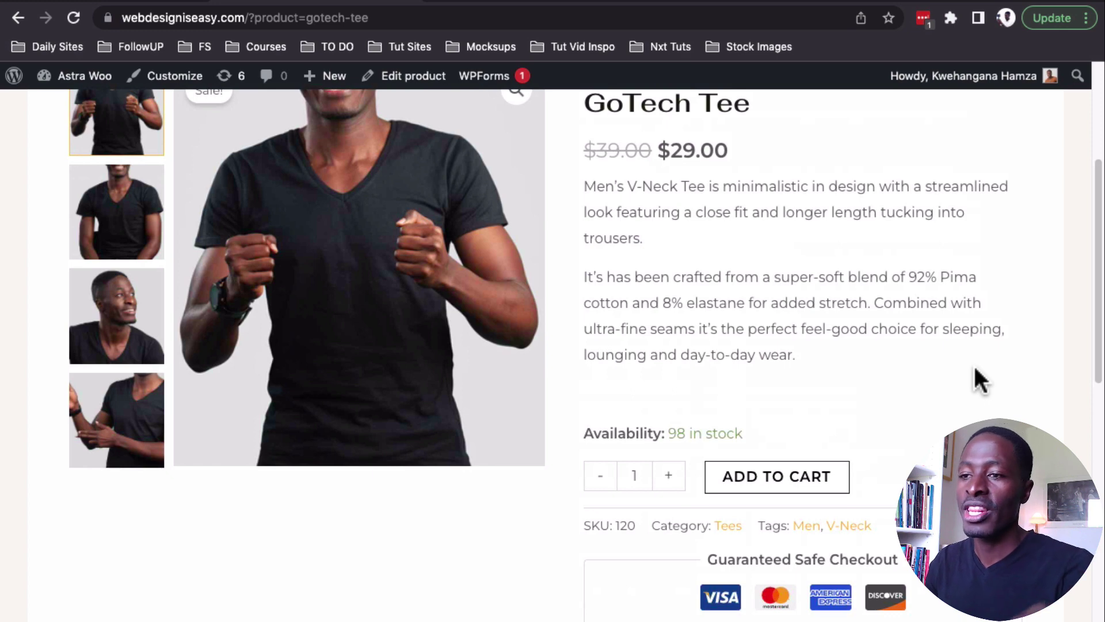
Step: Adjust the GoTech Tee purchase quantity with + and − until it reads 3
scroll(973, 364, "down", 3)
left_click(602, 355)
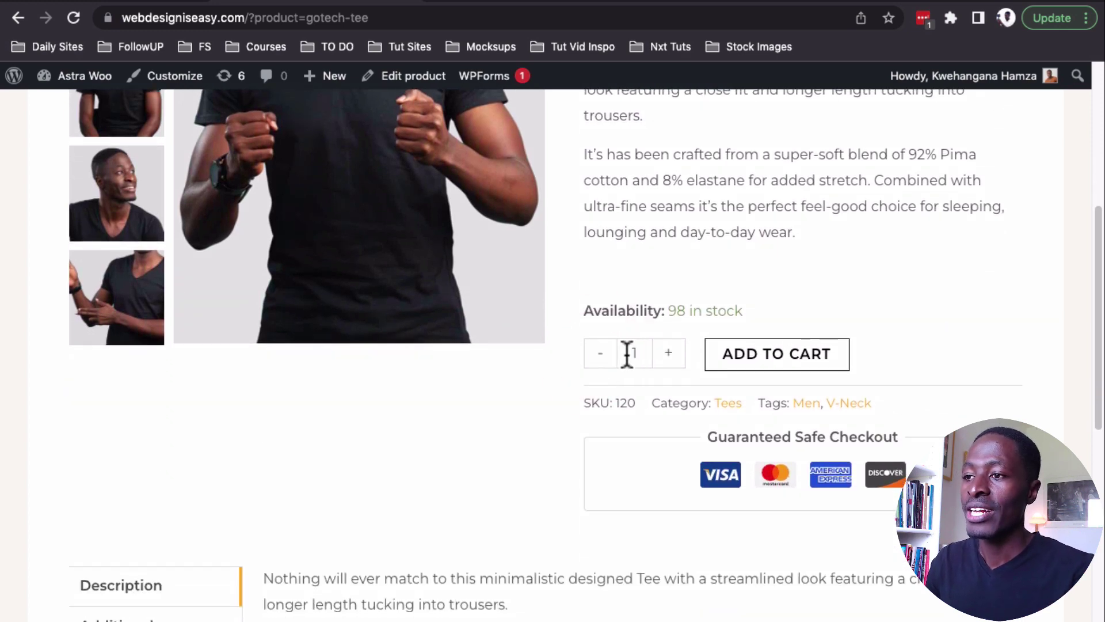
left_click(663, 361)
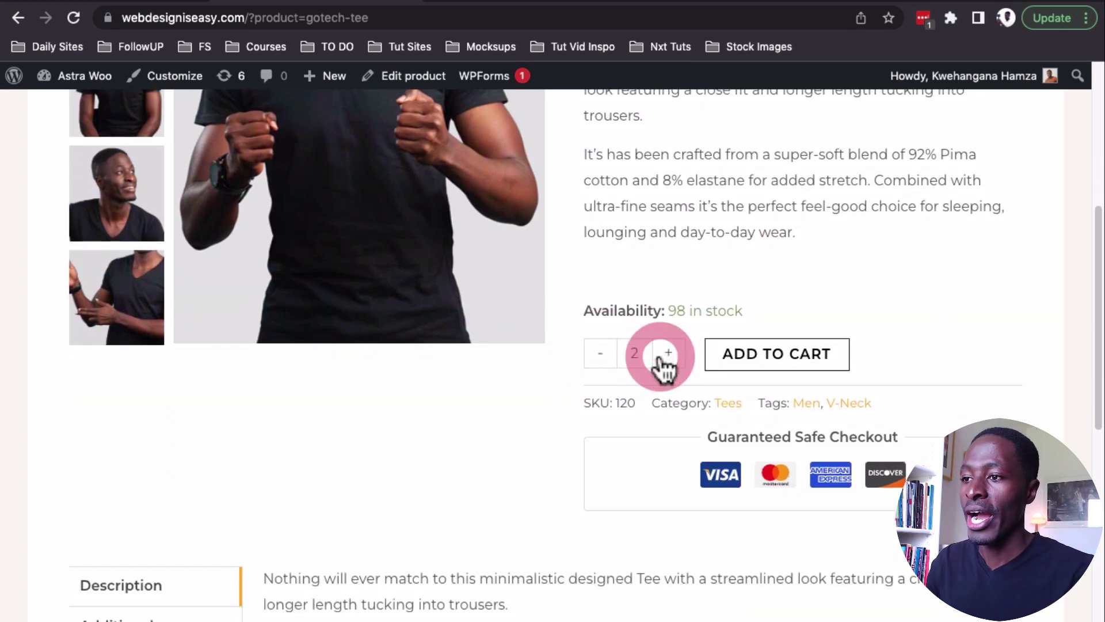
left_click(663, 362)
left_click(662, 361)
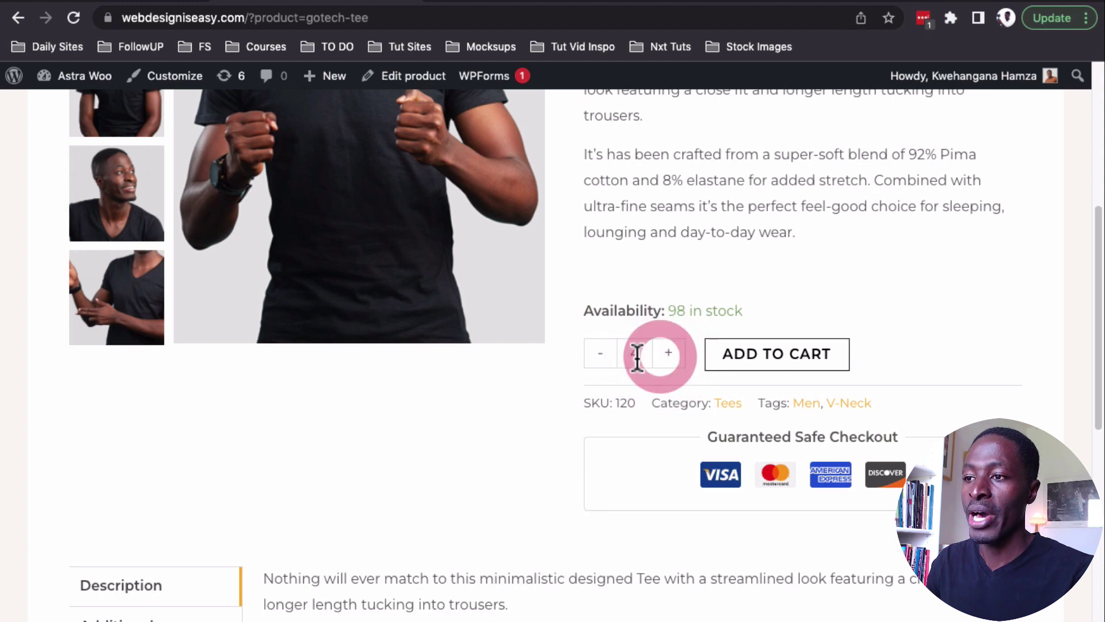
left_click(602, 360)
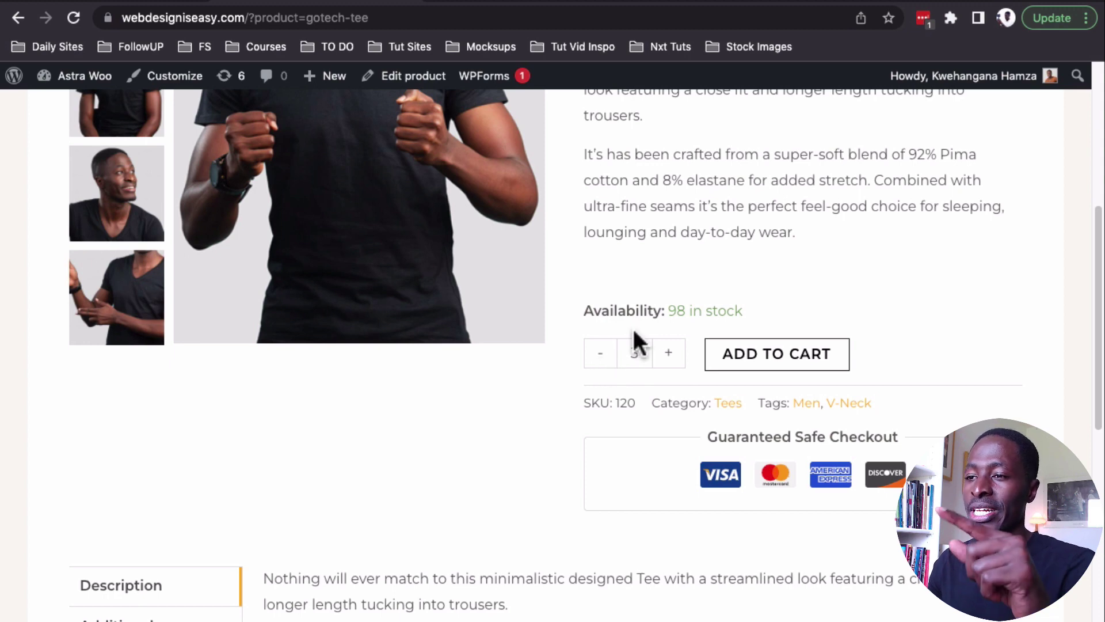
left_click(596, 357)
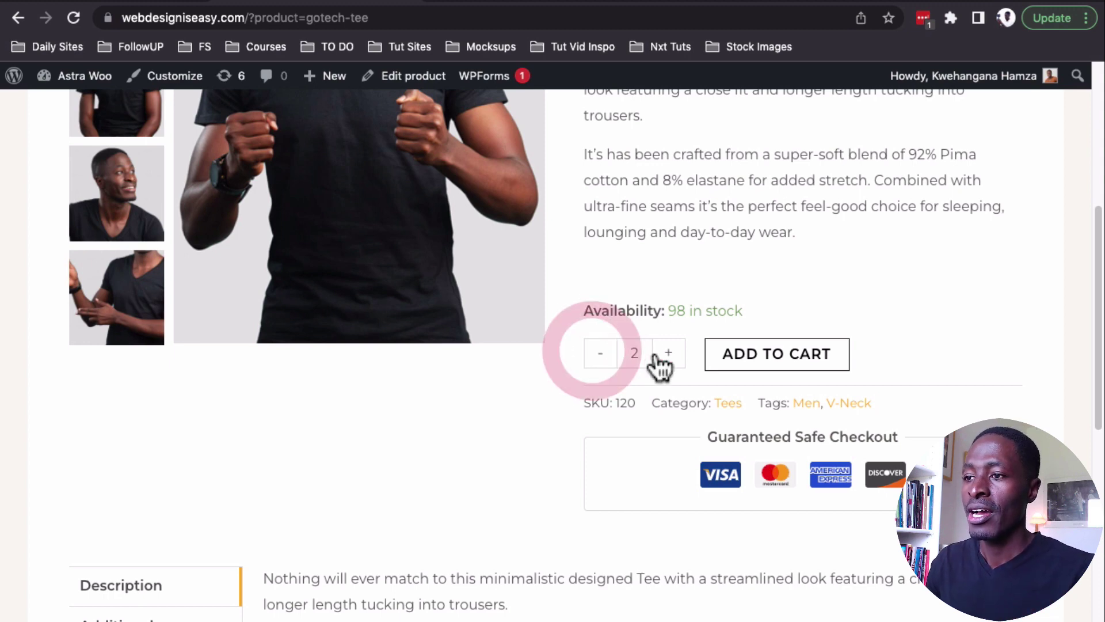
left_click(657, 356)
Step: Scroll down to the Description tab showing the fabric details, SKU 120 and Tees category
scroll(671, 352, "down", 3)
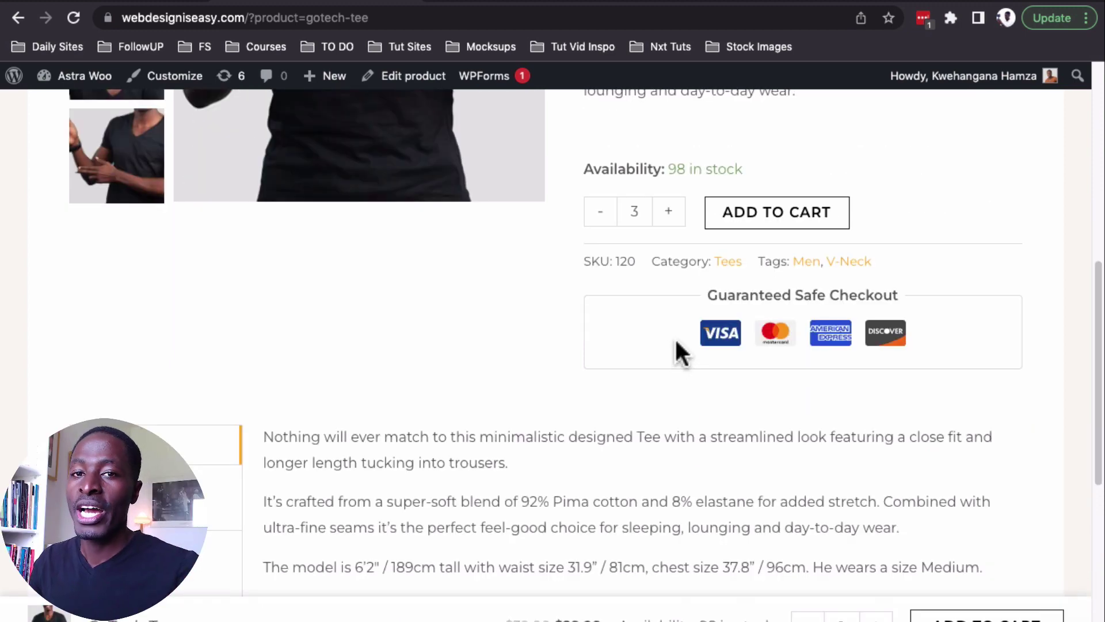
scroll(676, 342, "up", 2)
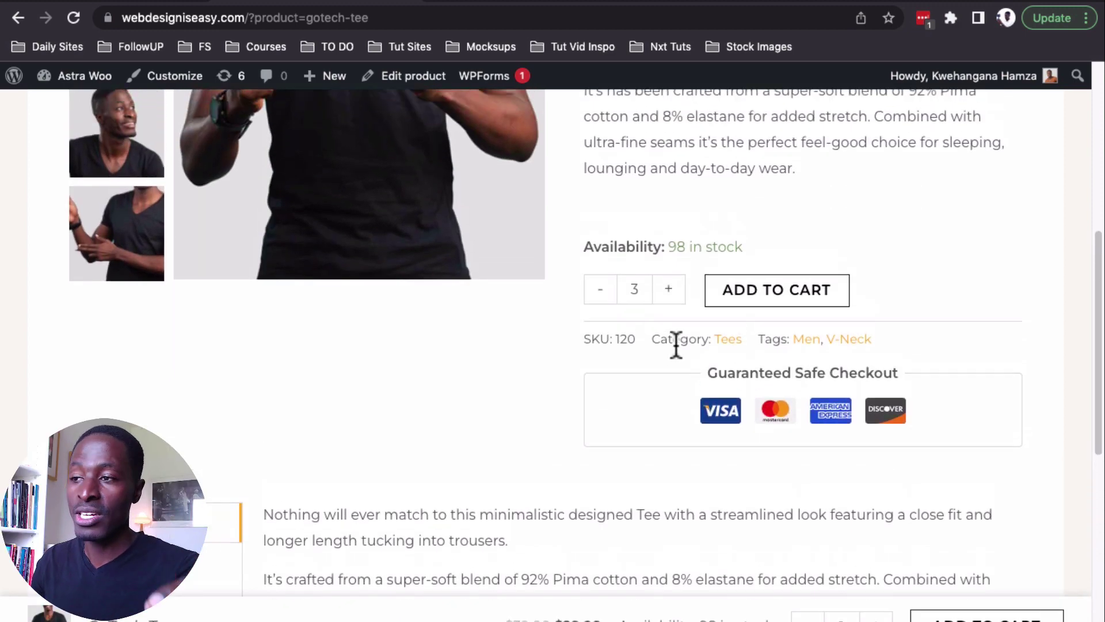
scroll(677, 342, "up", 2)
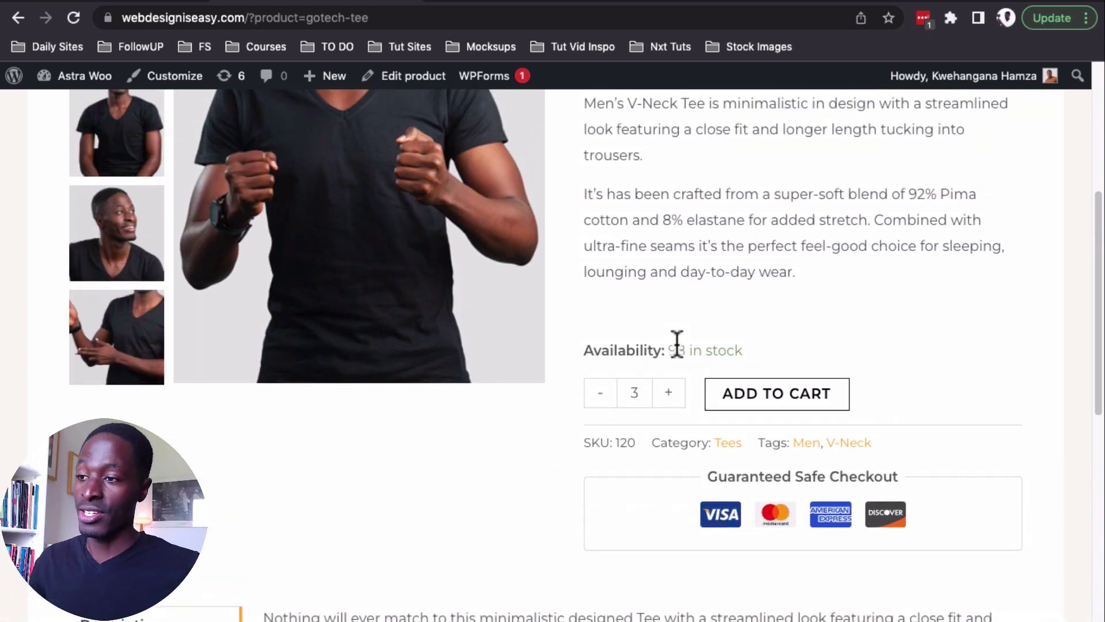
scroll(675, 351, "up", 5)
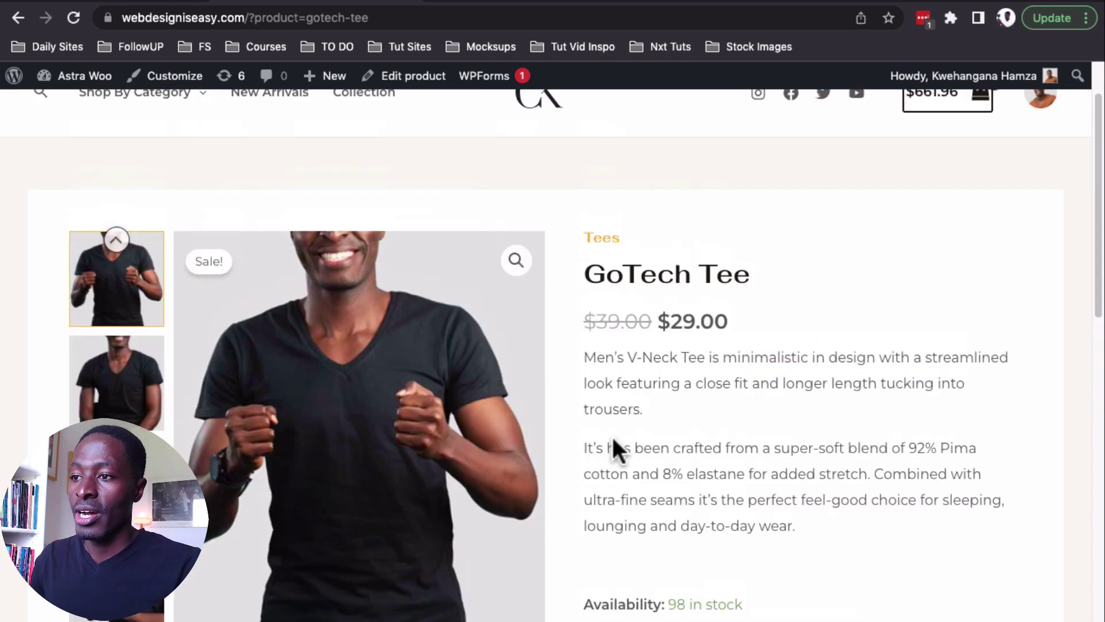
scroll(639, 441, "down", 3)
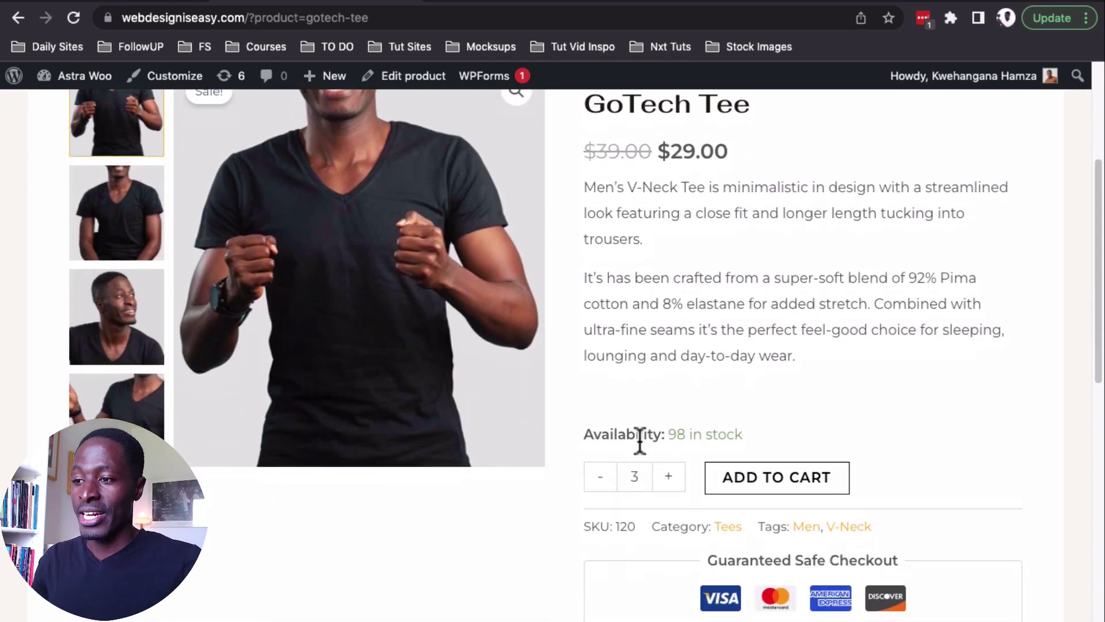
scroll(640, 440, "down", 1)
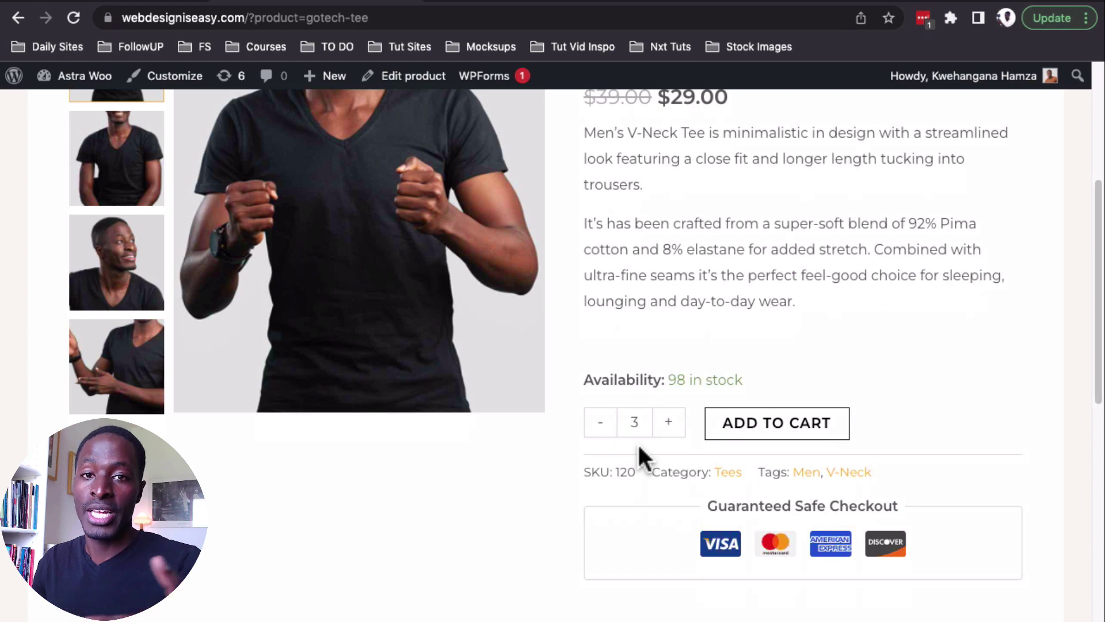
scroll(638, 442, "down", 5)
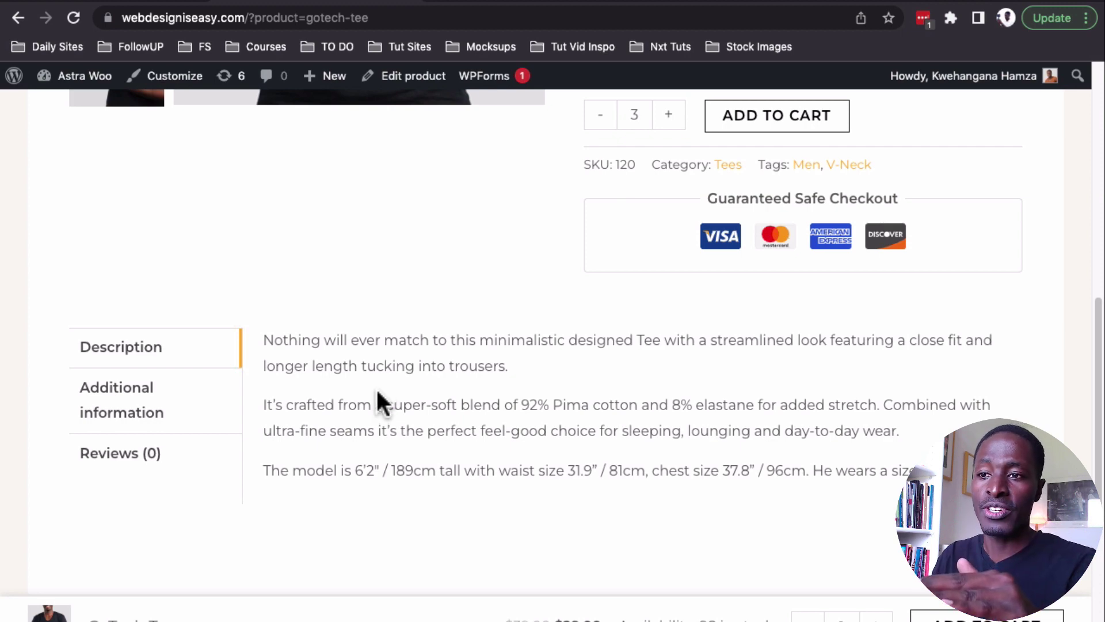
left_click(122, 403)
left_click(133, 460)
left_click(141, 410)
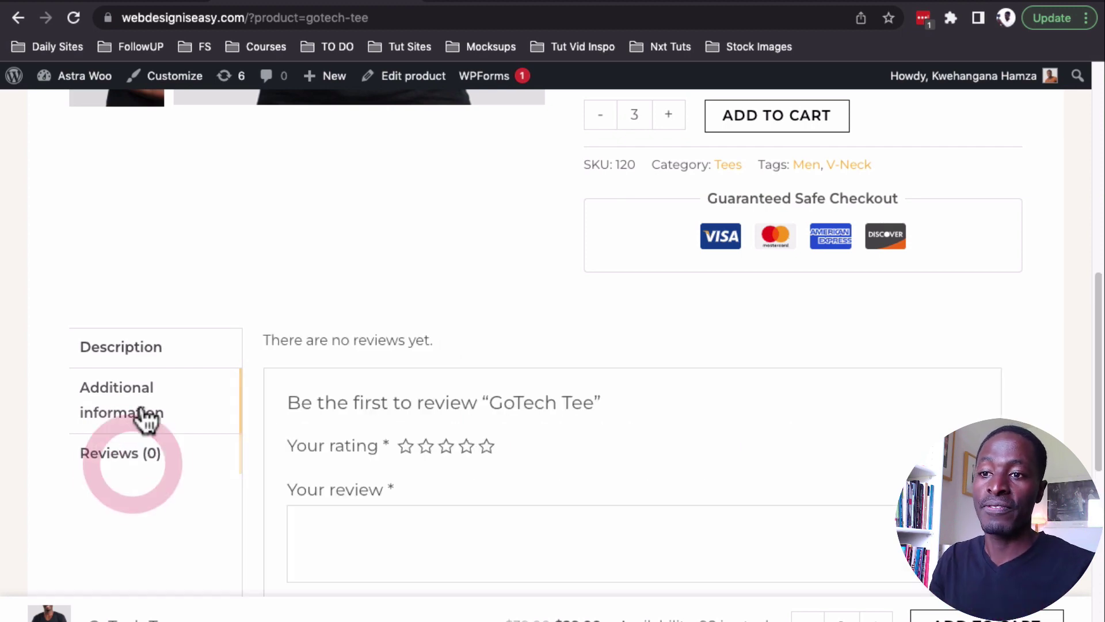
left_click(146, 353)
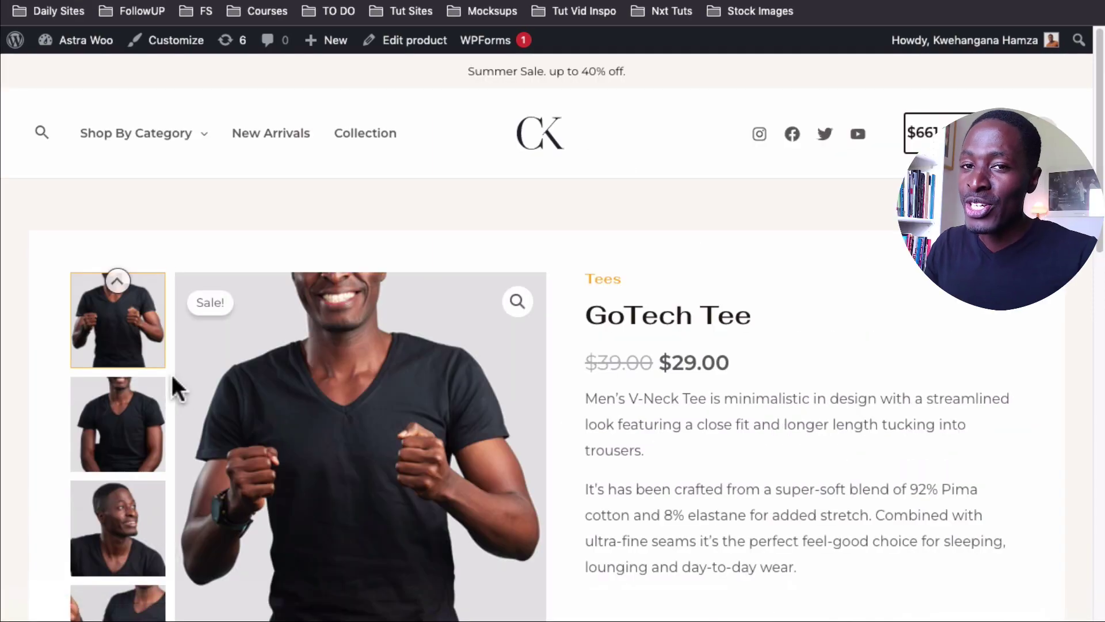
scroll(170, 372, "down", 3)
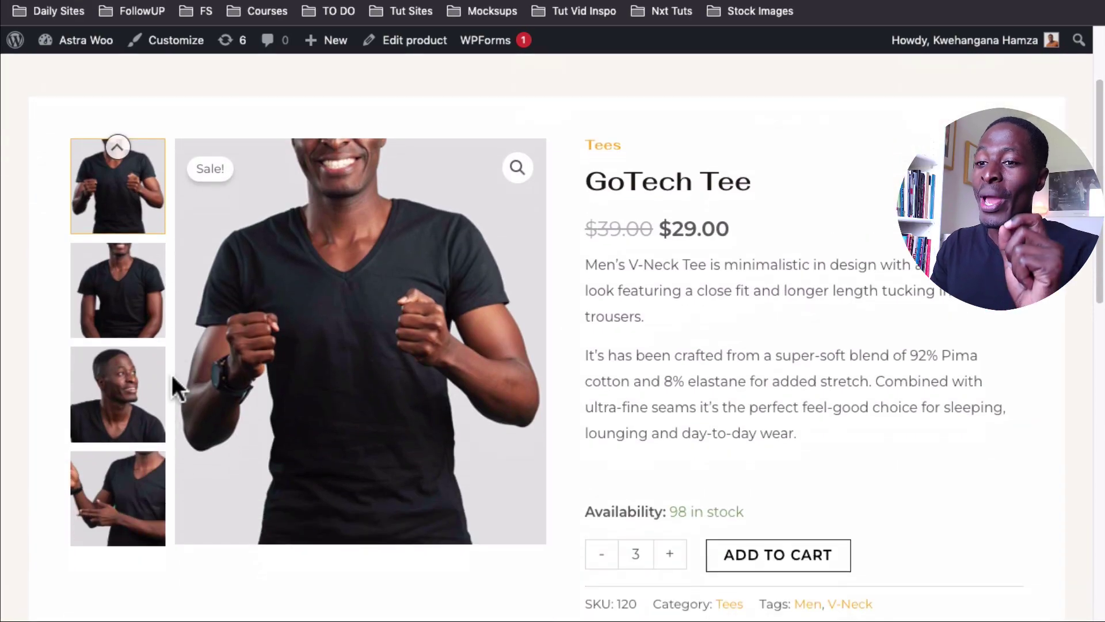
scroll(172, 374, "down", 12)
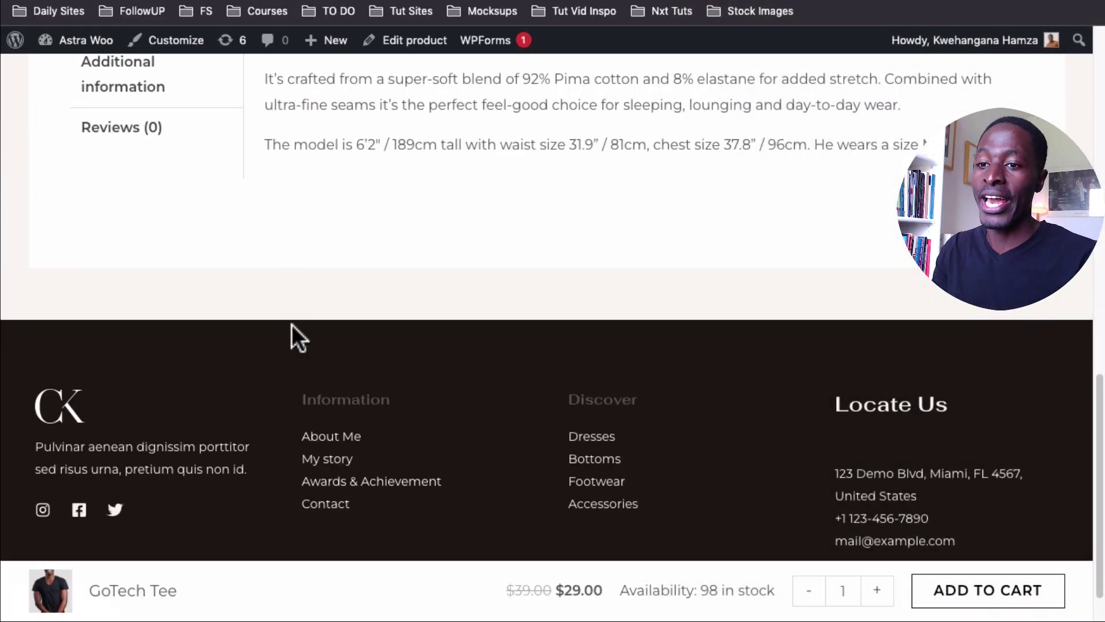
scroll(259, 608, "up", 10)
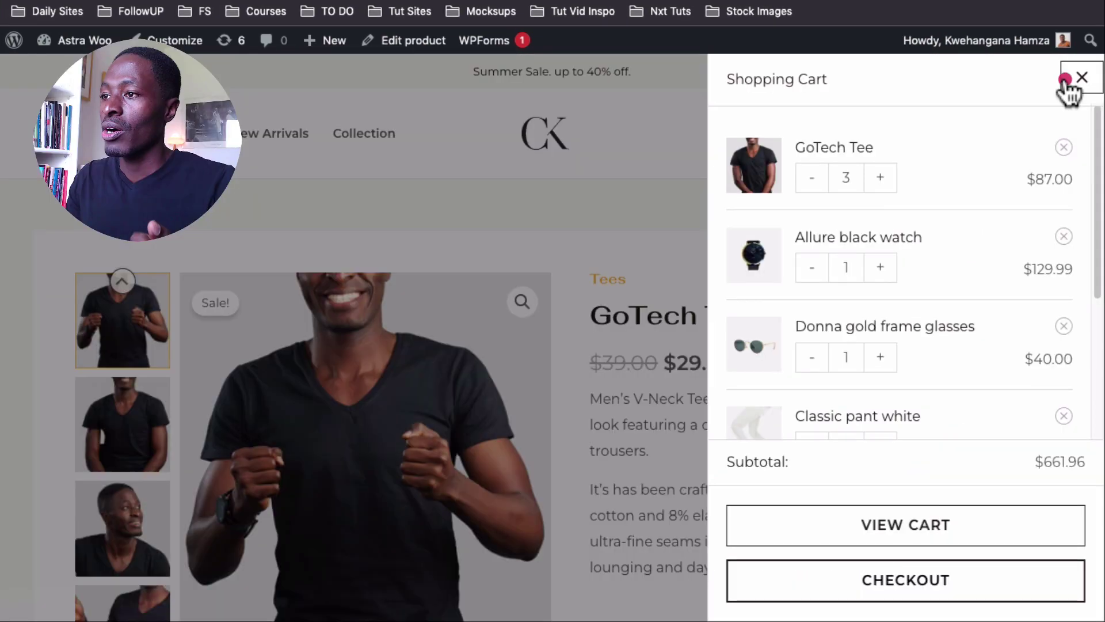
Step: Reopen the cart drawer and go to the full Cart page with the $661.96 subtotal
left_click(1067, 82)
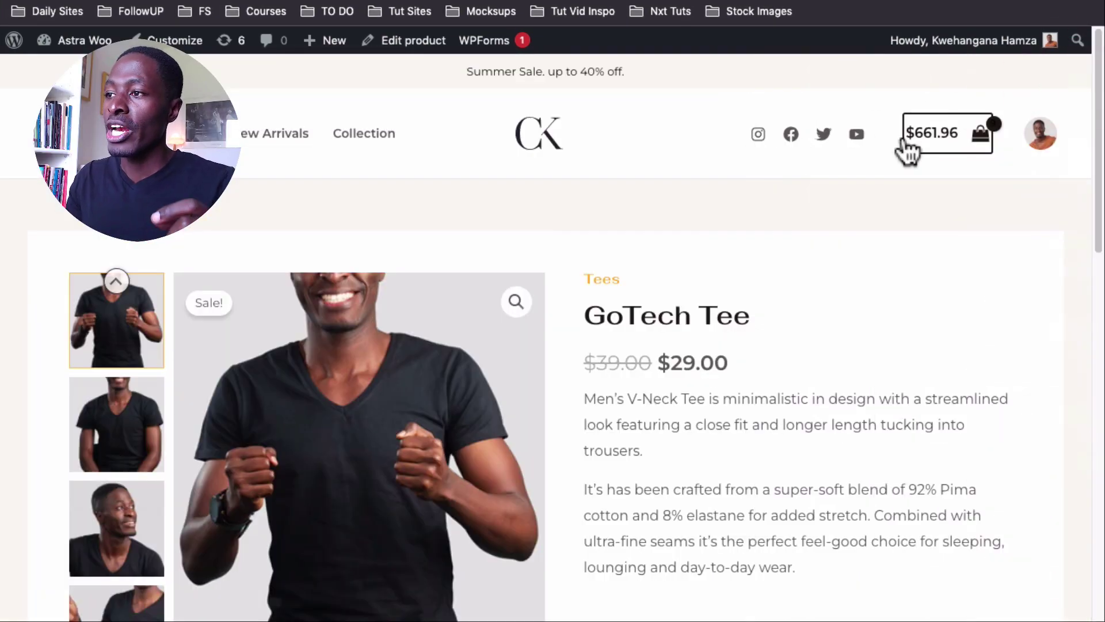
left_click(928, 151)
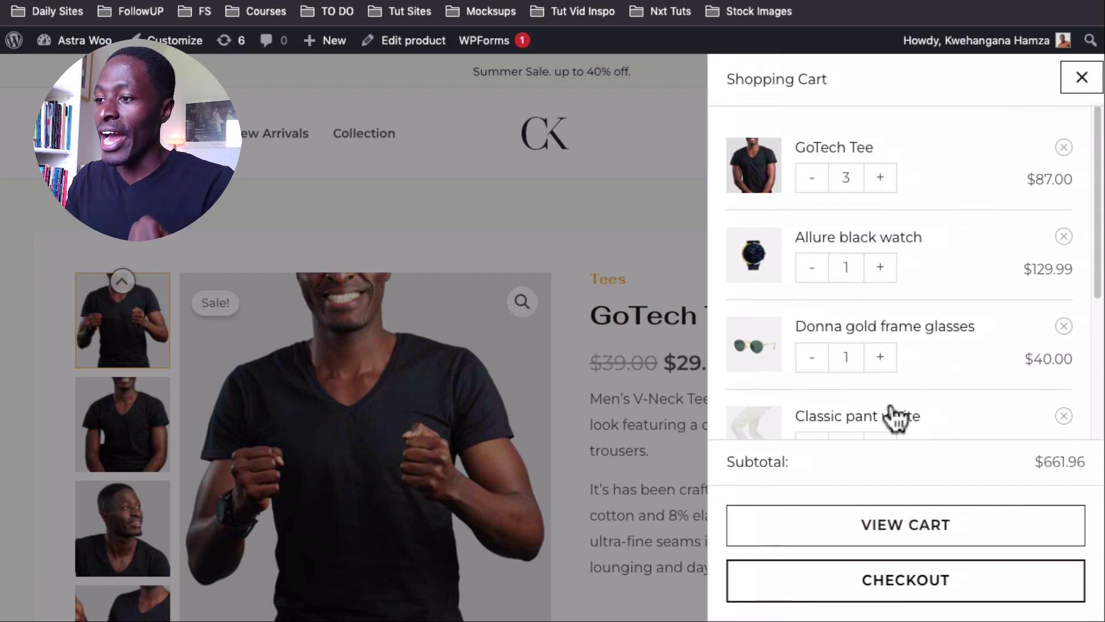
left_click(919, 544)
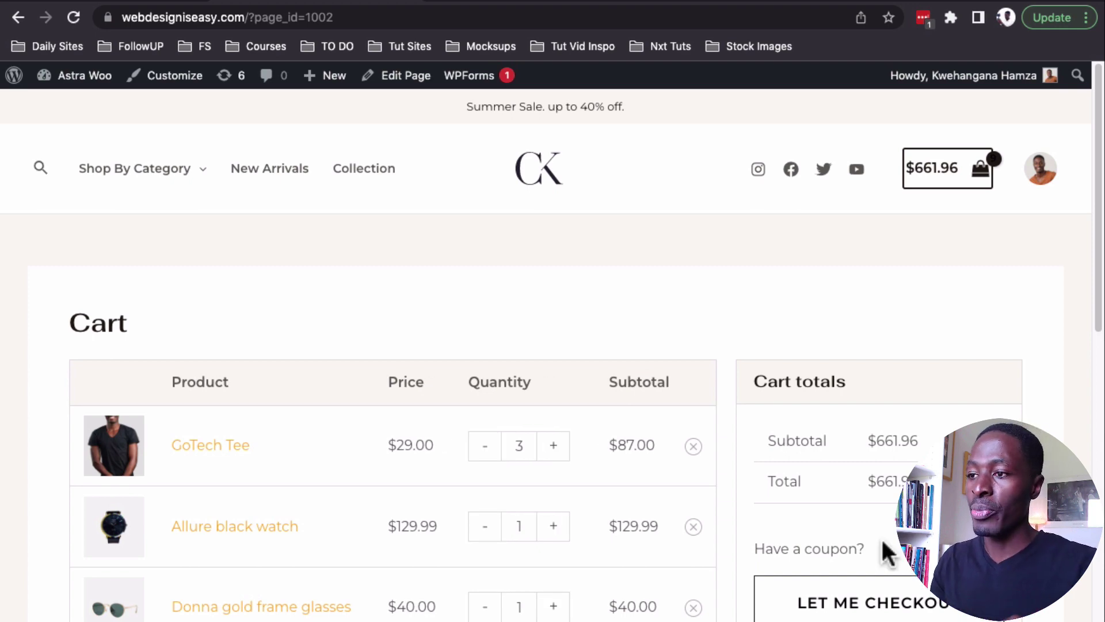
scroll(882, 541, "down", 3)
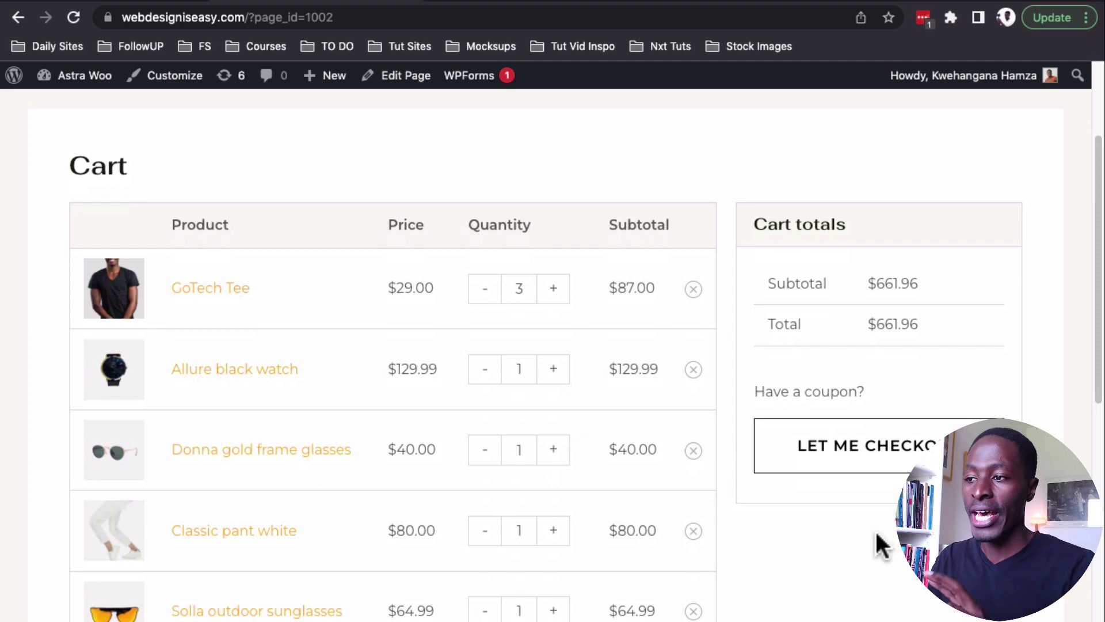
scroll(871, 517, "down", 1)
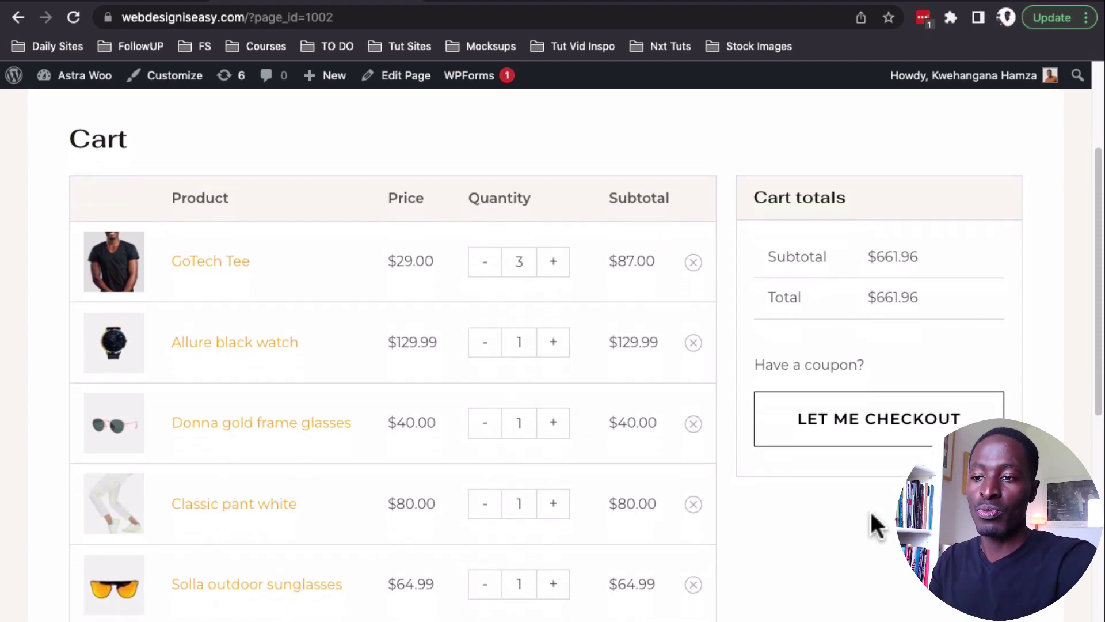
scroll(871, 512, "down", 3)
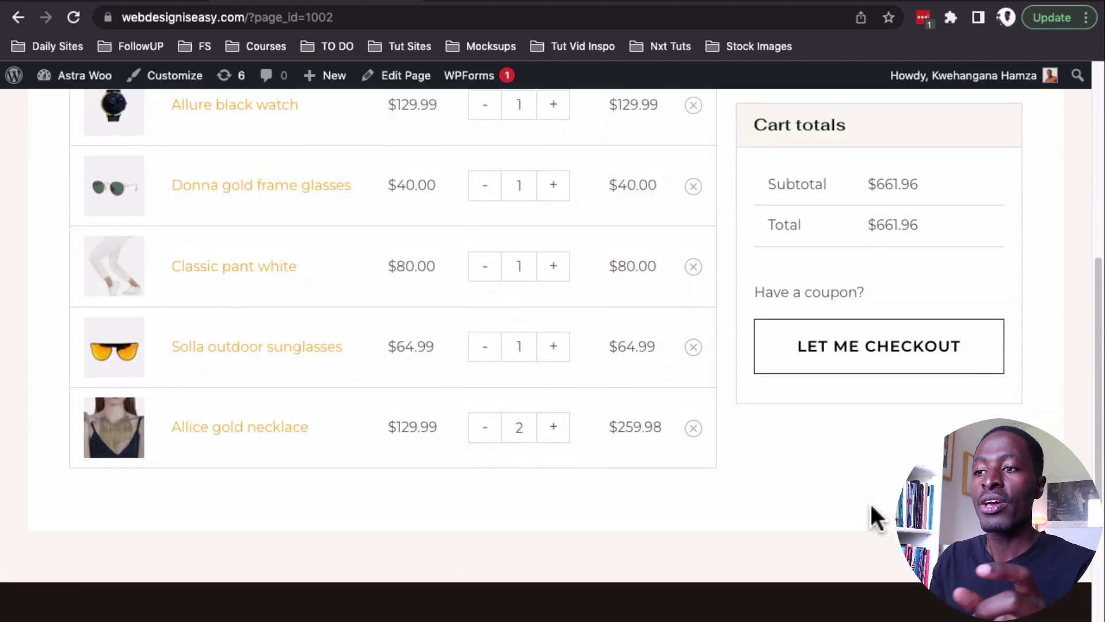
scroll(871, 508, "up", 6)
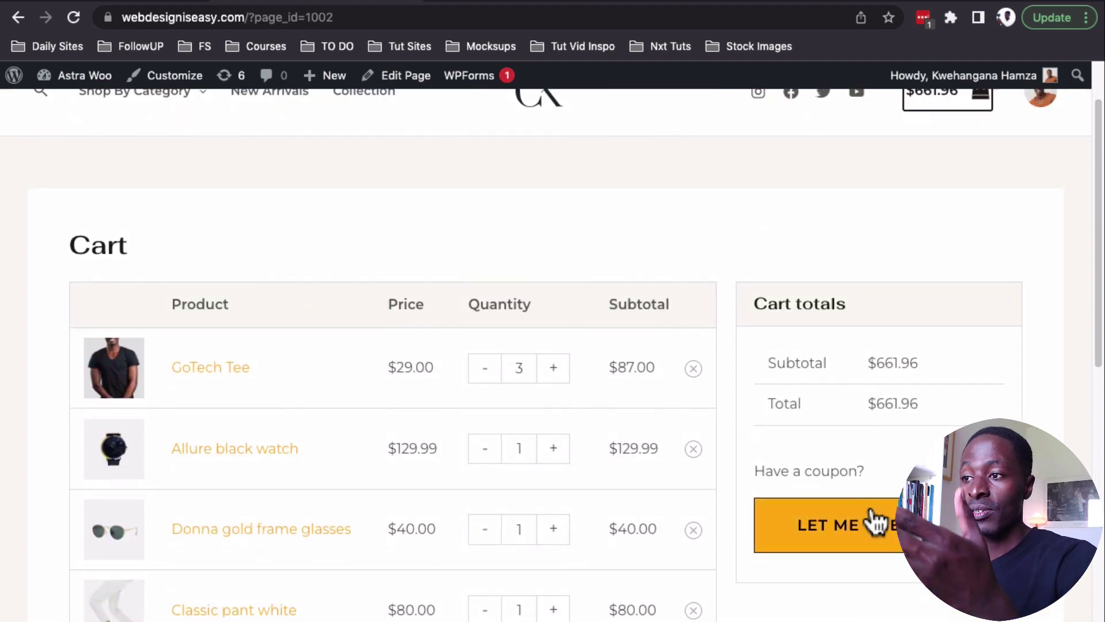
scroll(863, 400, "down", 2)
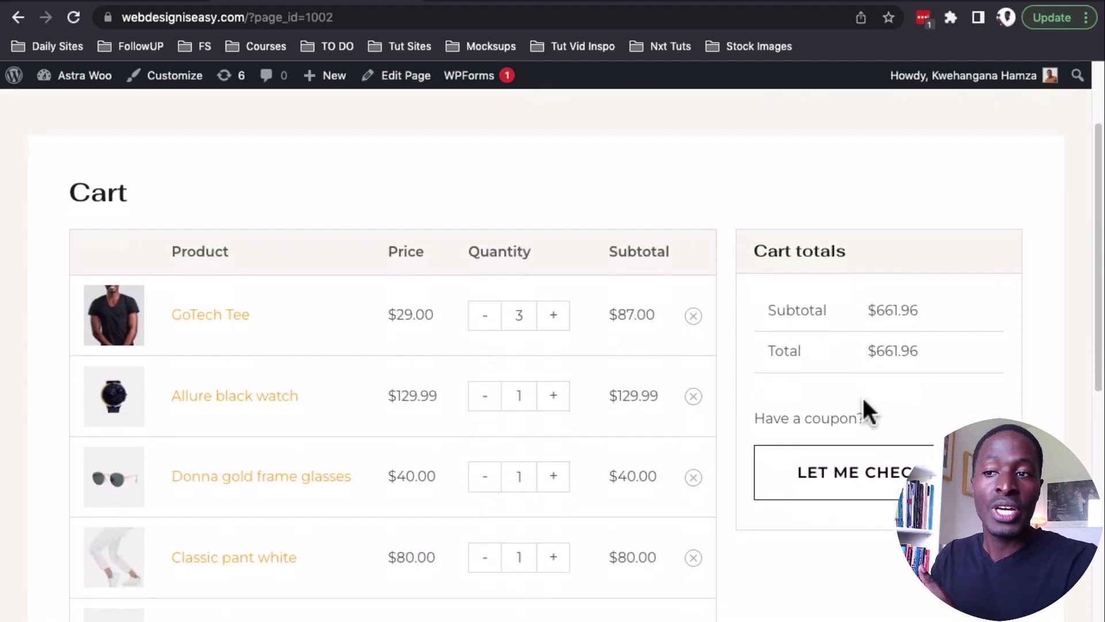
scroll(863, 399, "down", 5)
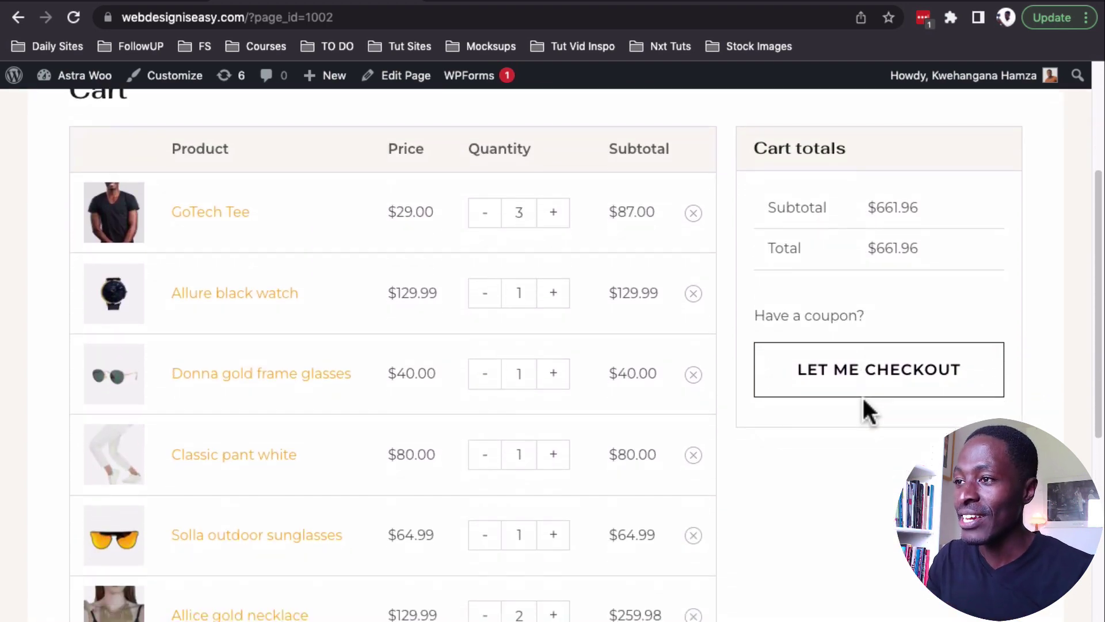
scroll(862, 397, "up", 5)
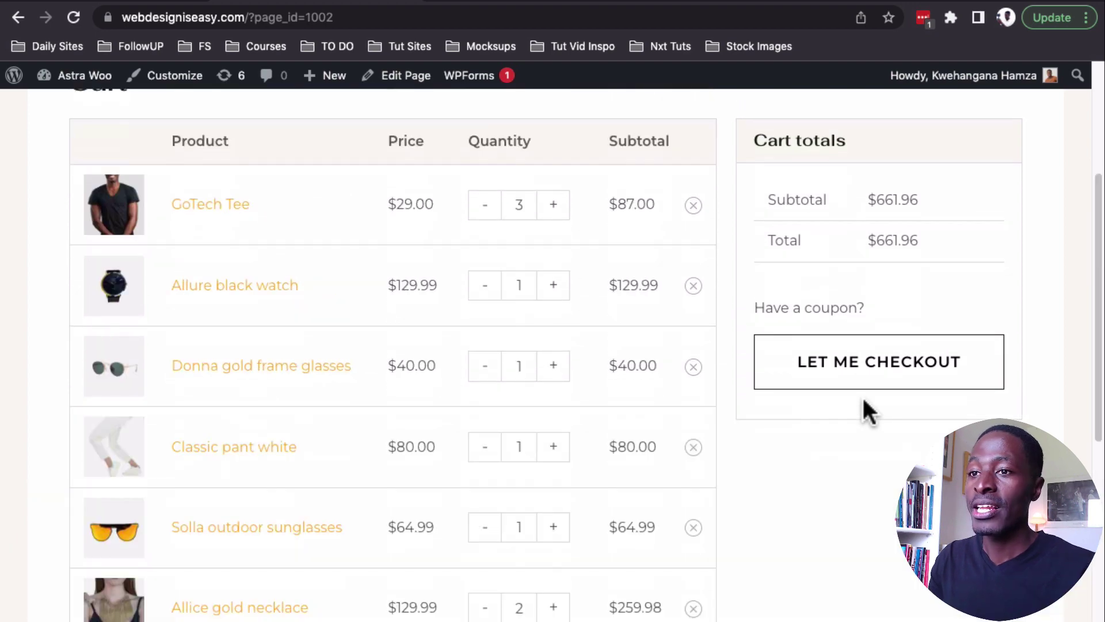
Step: Raise GoTech Tee to 4, remove the Allure black watch, set Donna glasses to 2, then checkout
left_click(541, 281)
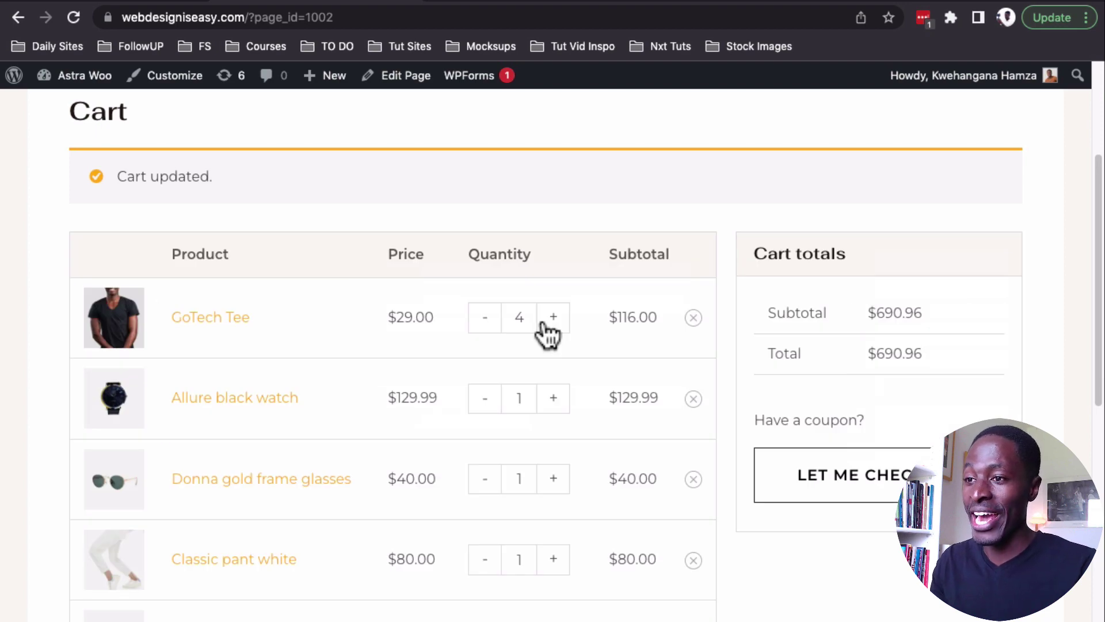
left_click(479, 411)
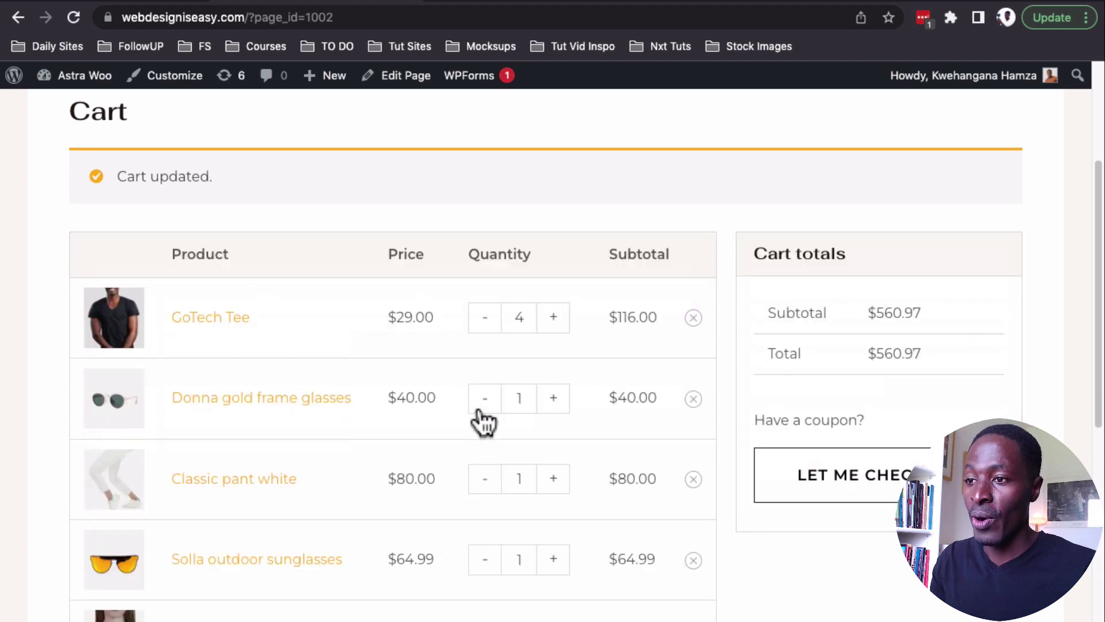
left_click(553, 398)
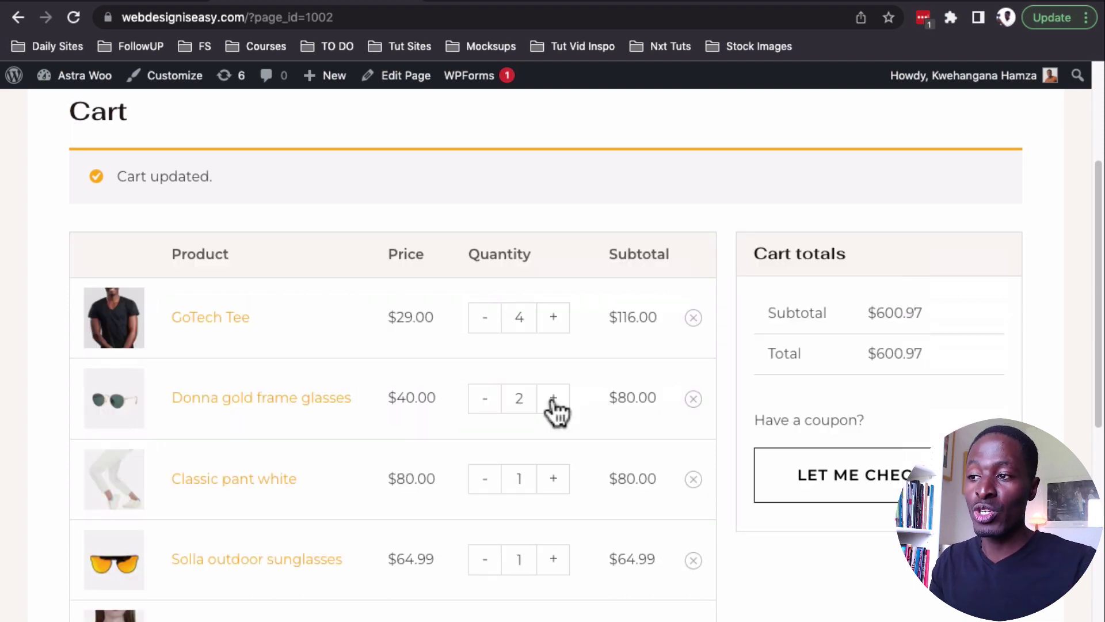
scroll(562, 461, "down", 6)
scroll(562, 460, "up", 3)
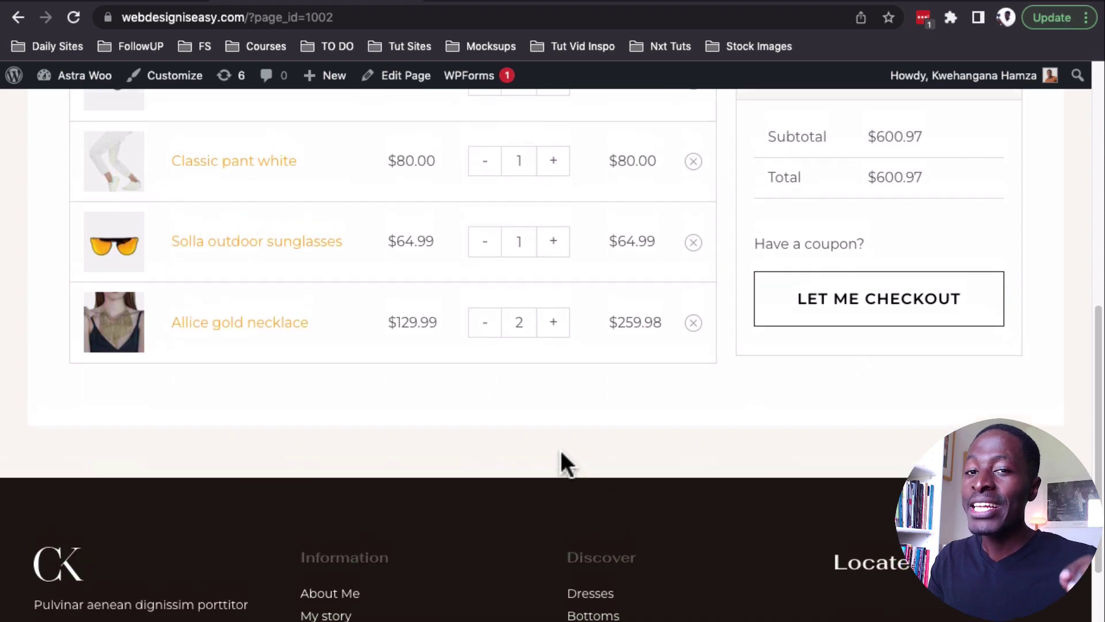
scroll(823, 442, "up", 1)
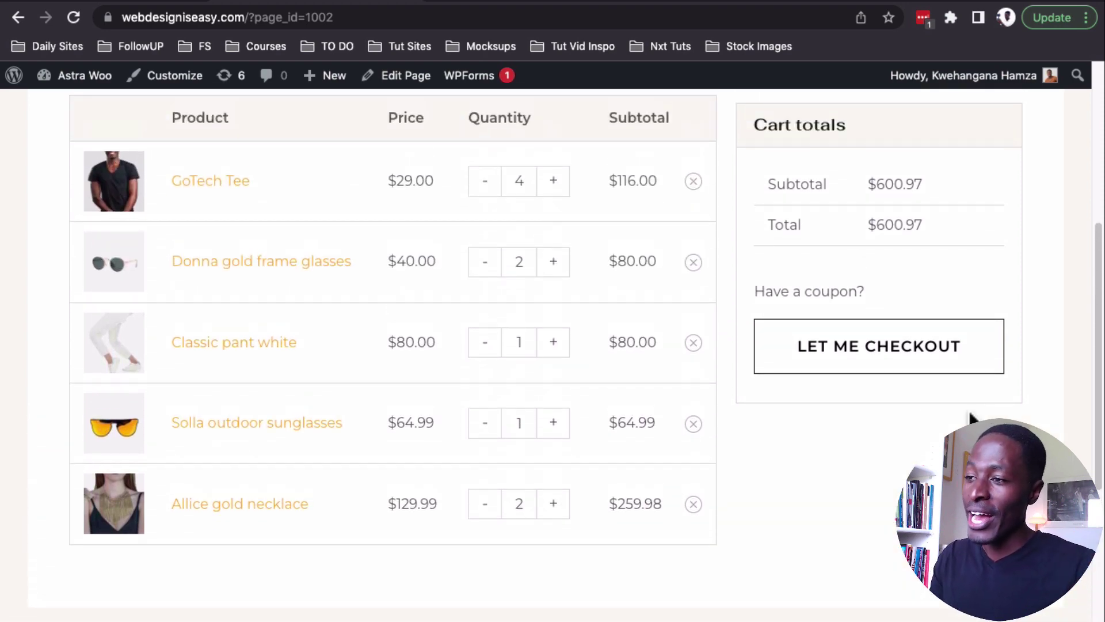
scroll(908, 350, "up", 1)
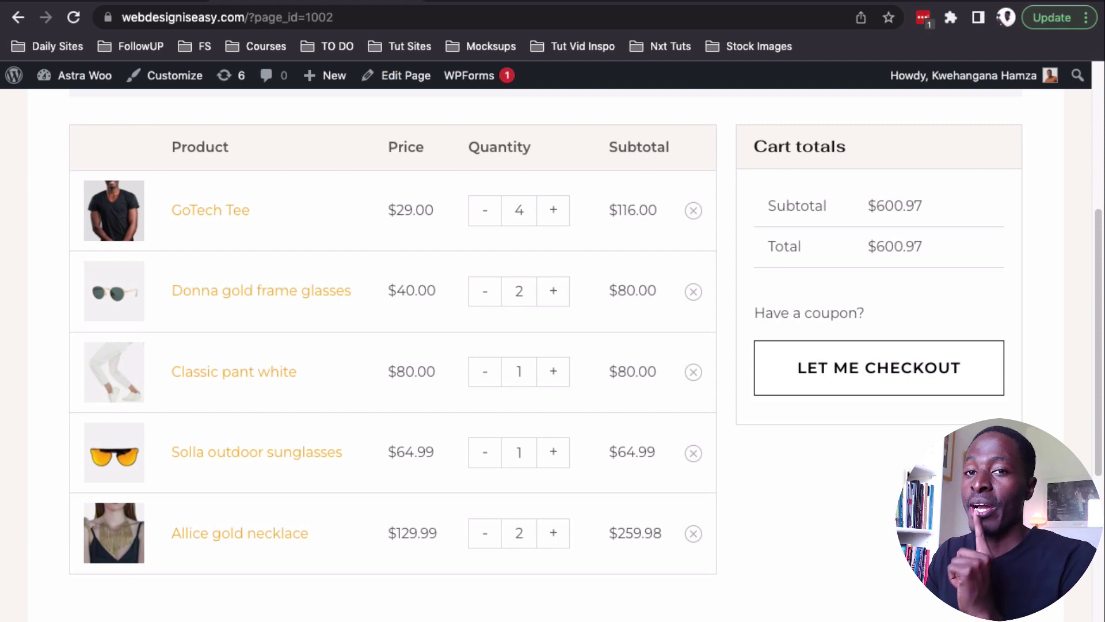
left_click(901, 381)
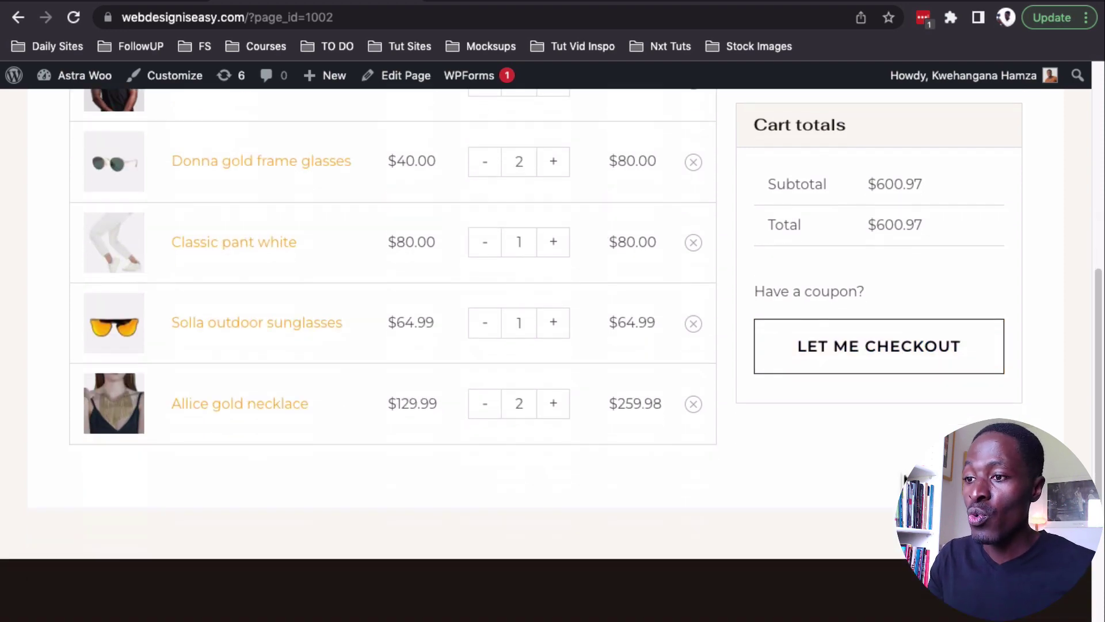
scroll(894, 405, "down", 5)
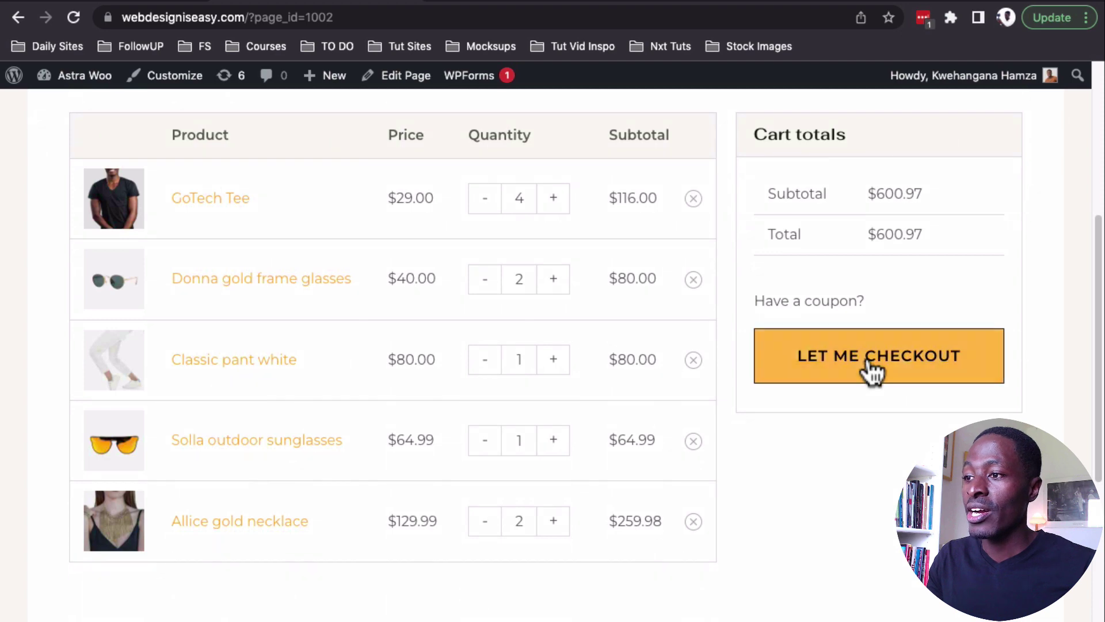
Step: Go to checkout and review the prefilled billing details on the Shipping step
left_click(870, 363)
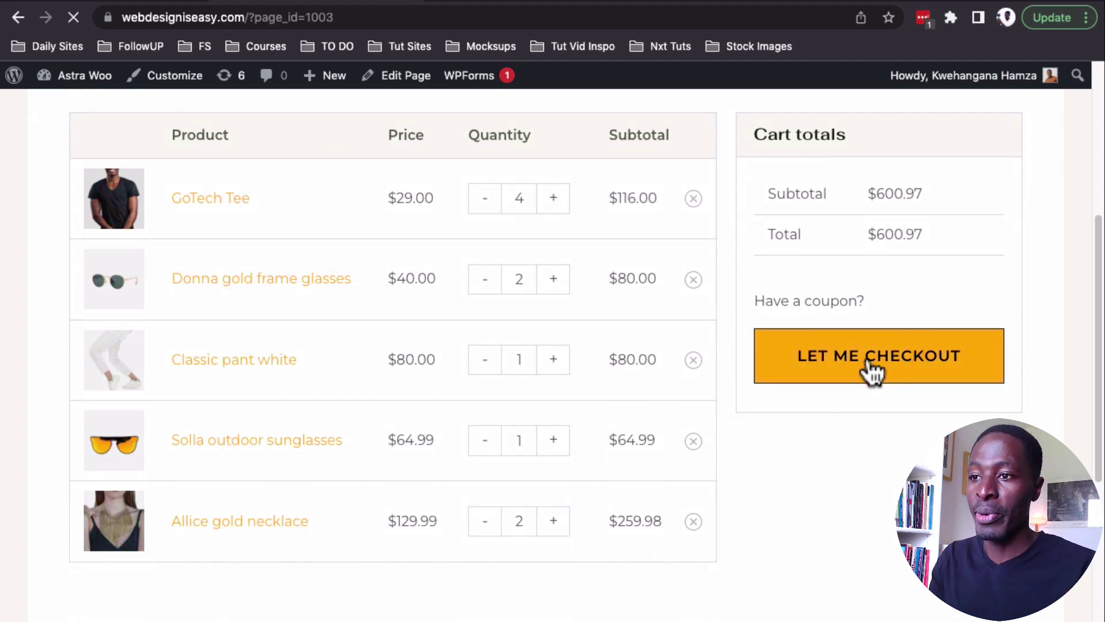
scroll(1028, 371, "down", 2)
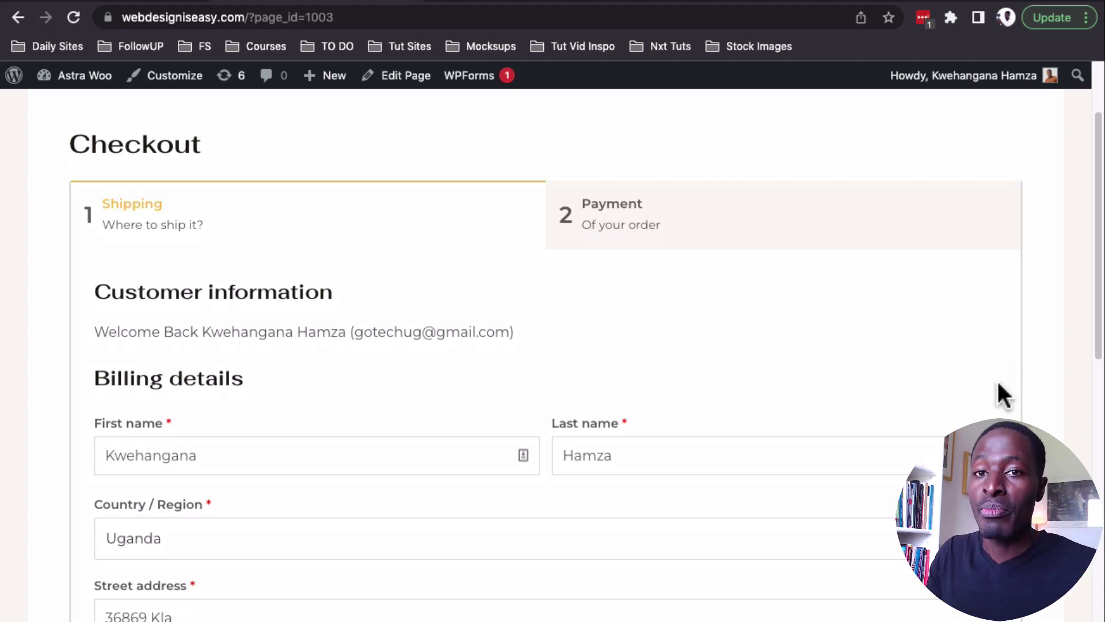
scroll(997, 383, "down", 1)
scroll(1001, 396, "down", 4)
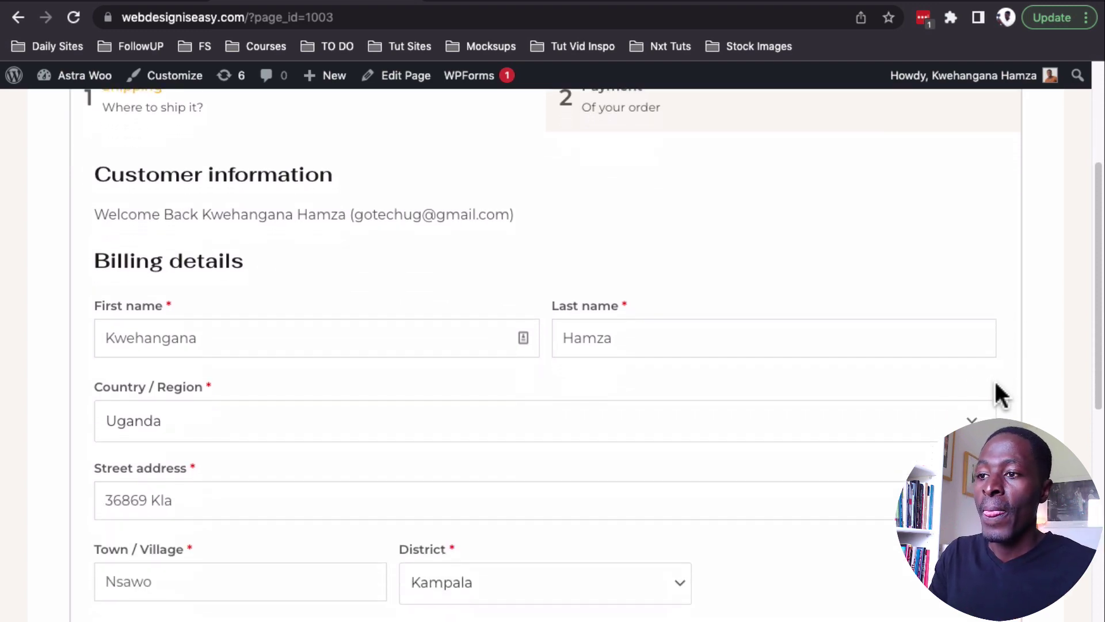
scroll(973, 387, "down", 10)
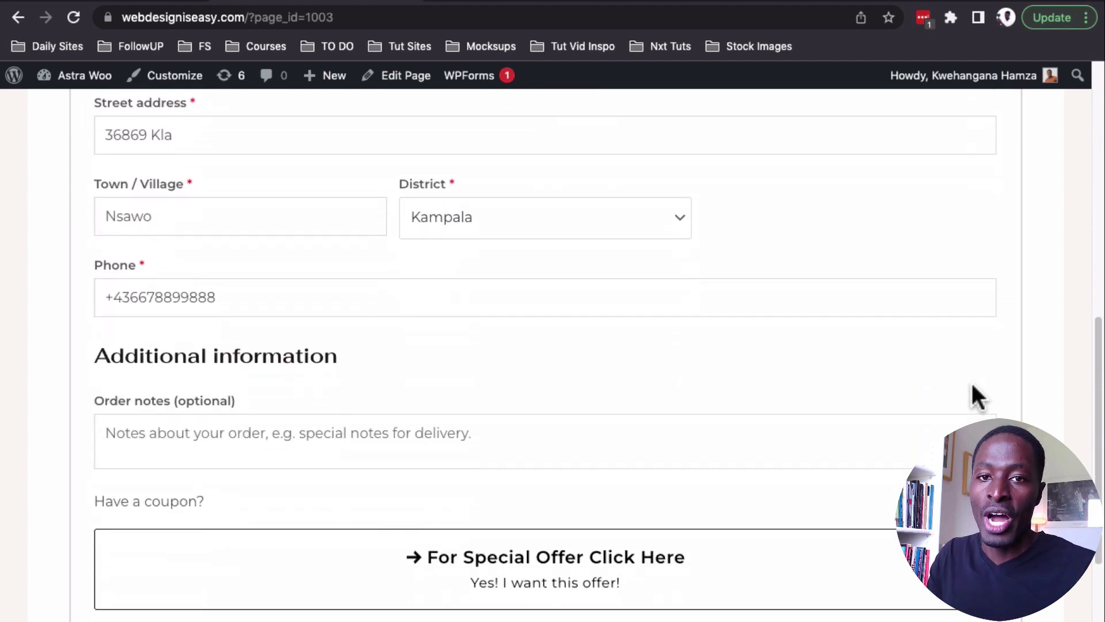
scroll(671, 431, "up", 11)
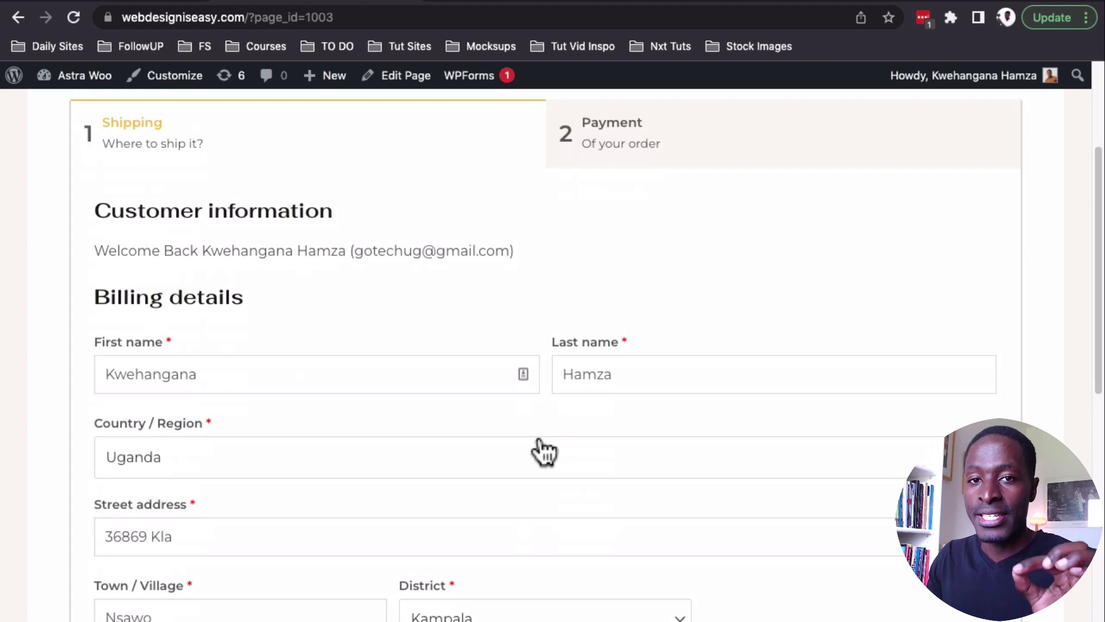
scroll(363, 426, "up", 1)
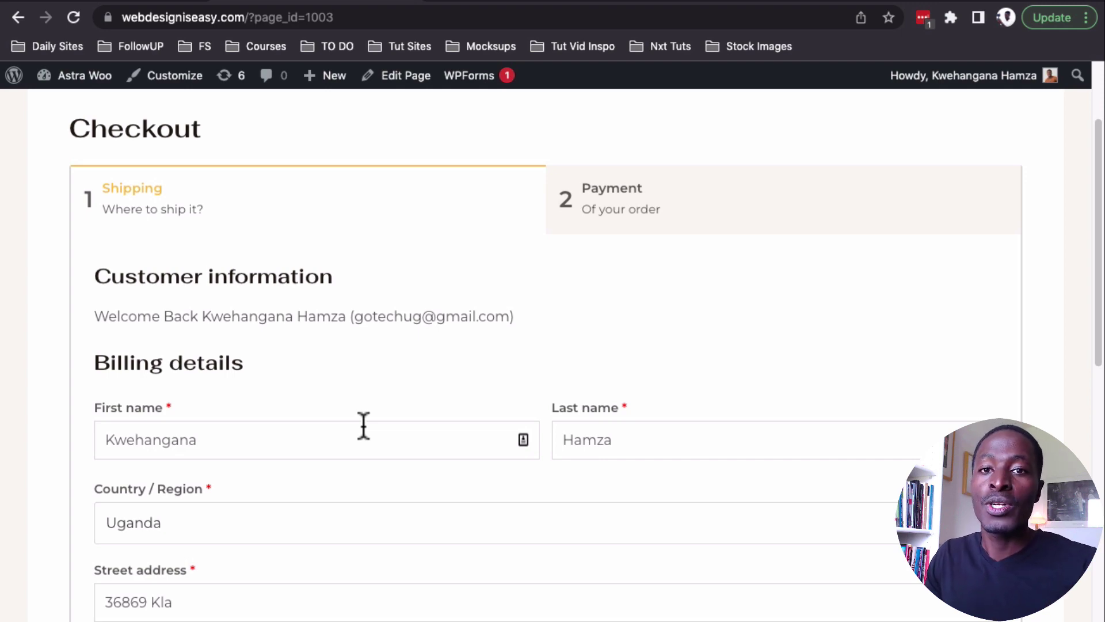
scroll(364, 426, "down", 1)
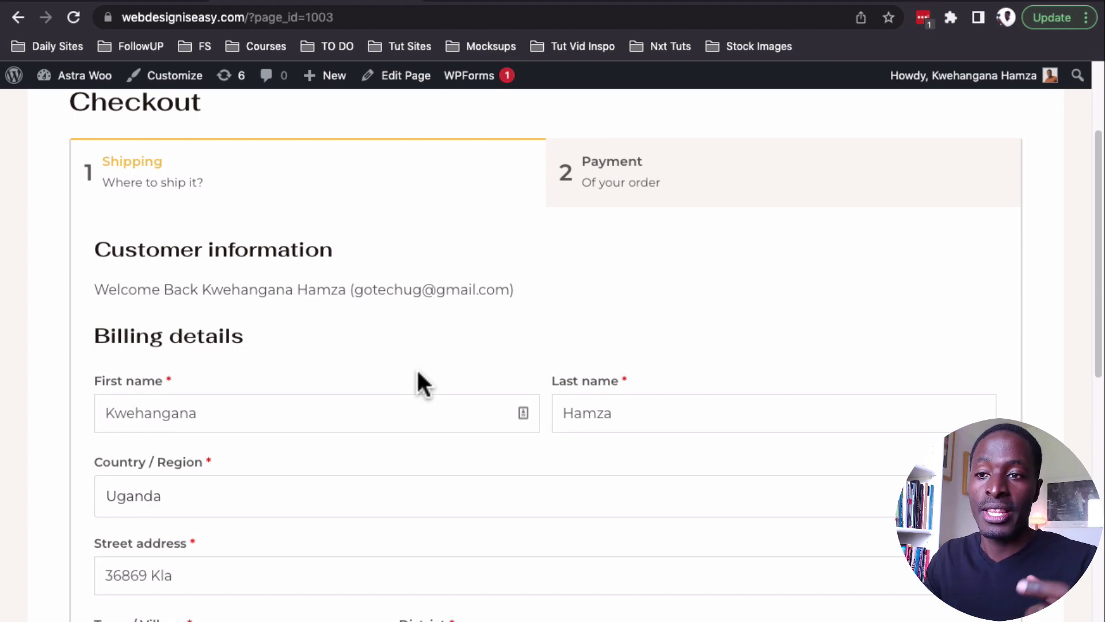
scroll(419, 378, "down", 2)
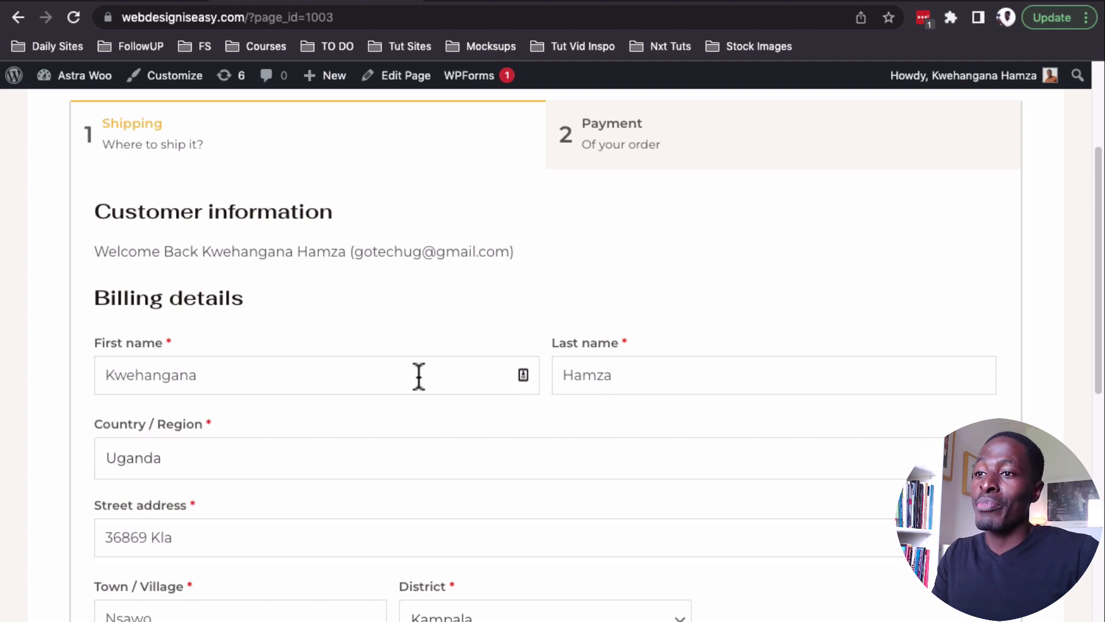
scroll(419, 377, "down", 1)
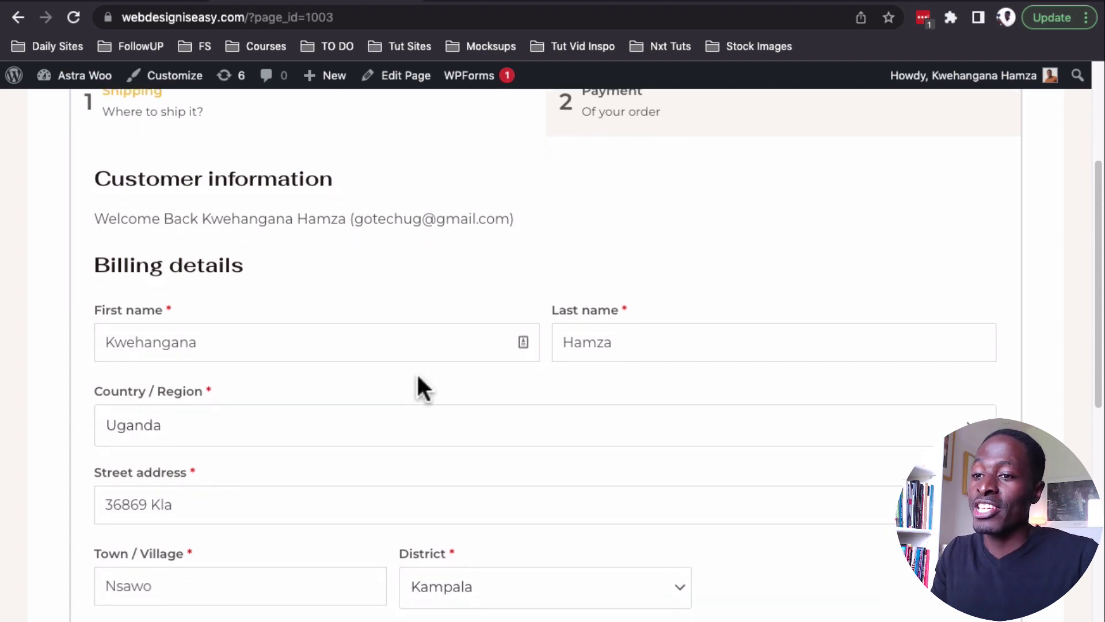
scroll(419, 377, "down", 1)
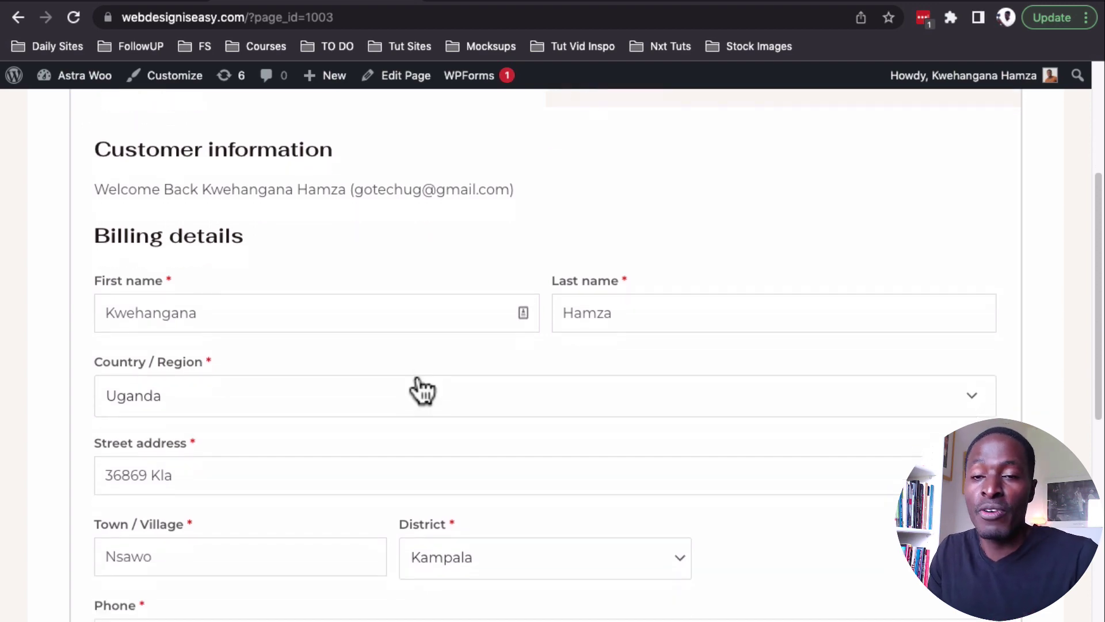
scroll(424, 391, "down", 2)
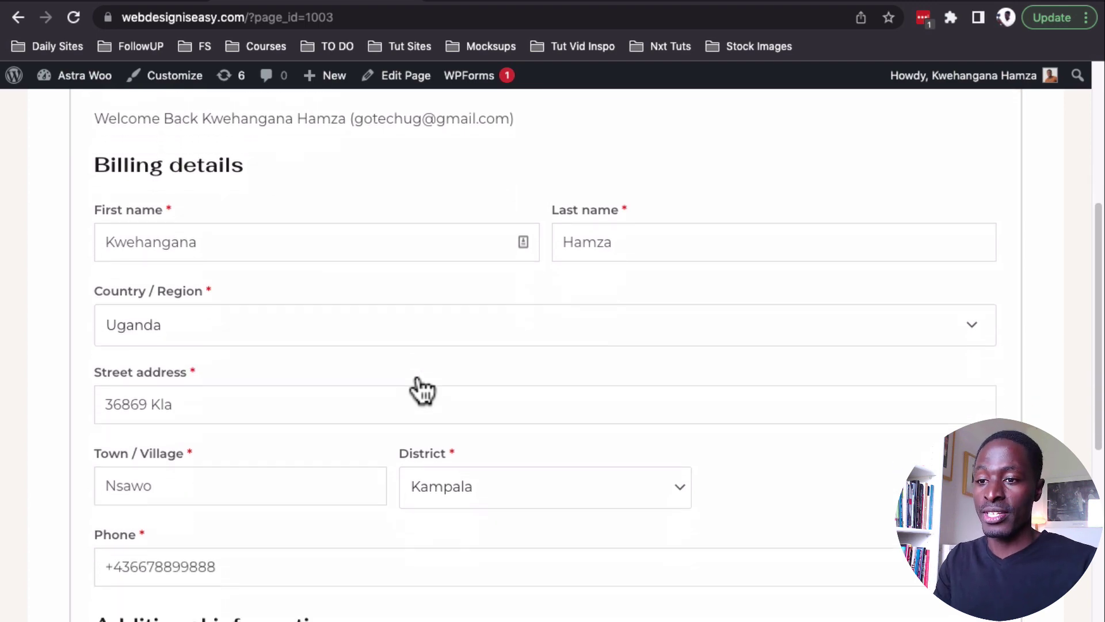
scroll(419, 390, "up", 10)
Step: Switch to the Payment step to see the $600.97 total with cash on delivery
left_click(611, 346)
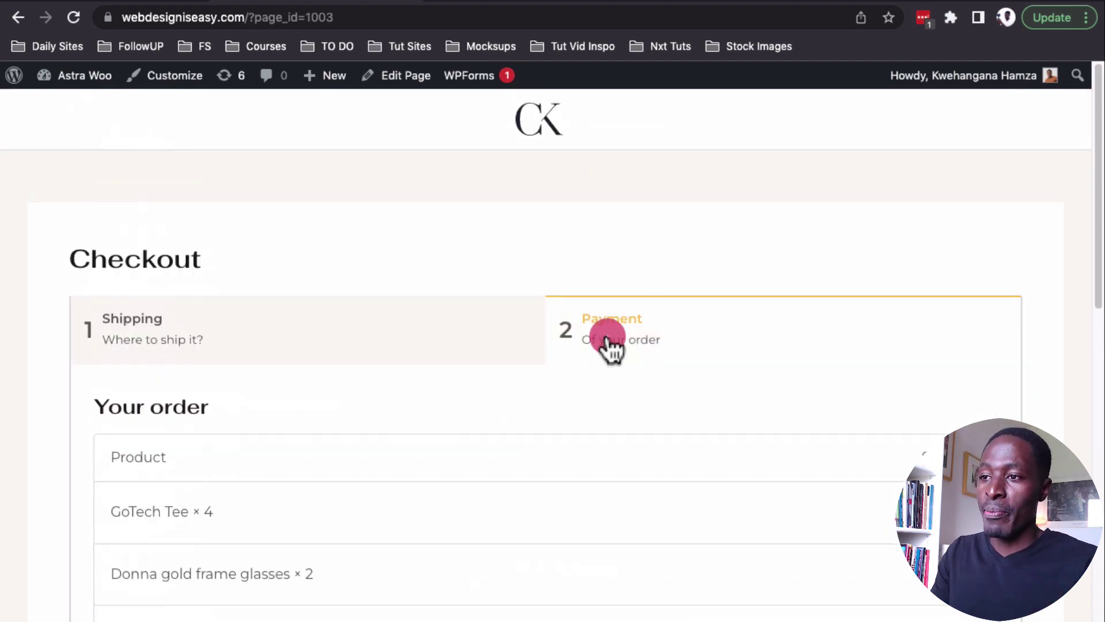
scroll(575, 461, "down", 10)
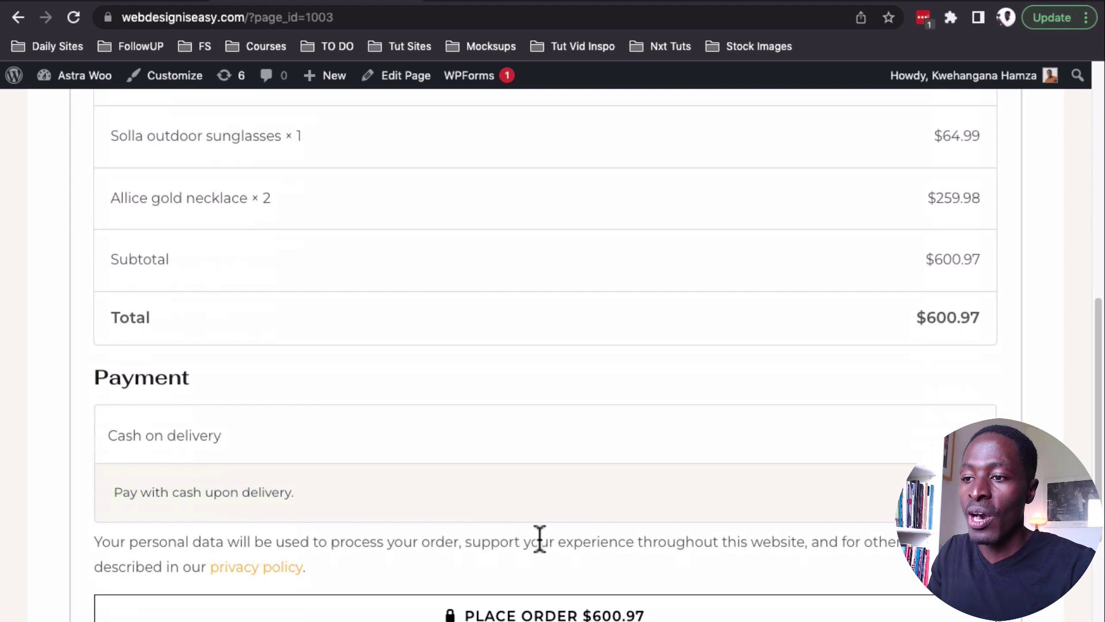
scroll(540, 539, "down", 7)
scroll(548, 511, "up", 3)
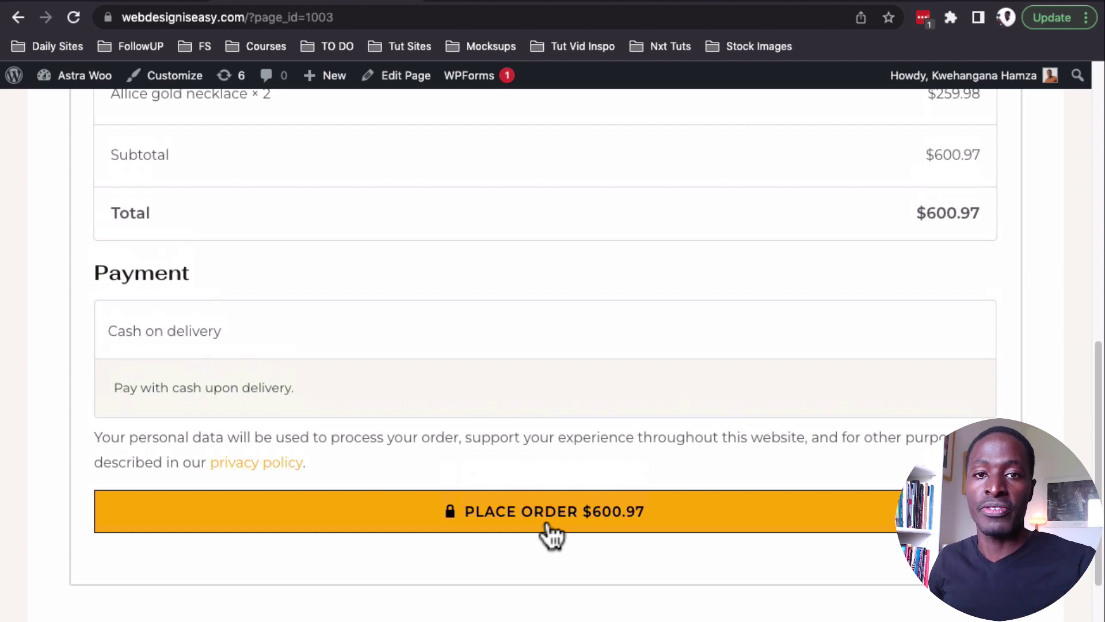
Step: Place the $600.97 order, then view My account Downloads, Addresses and the Orders list
left_click(548, 527)
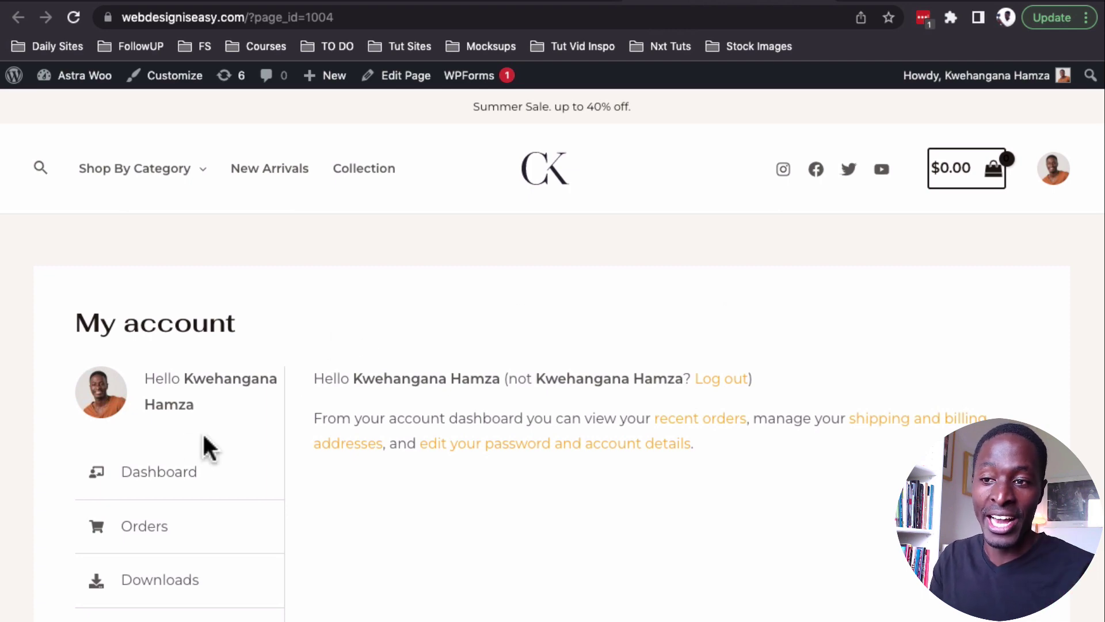
scroll(360, 555, "down", 3)
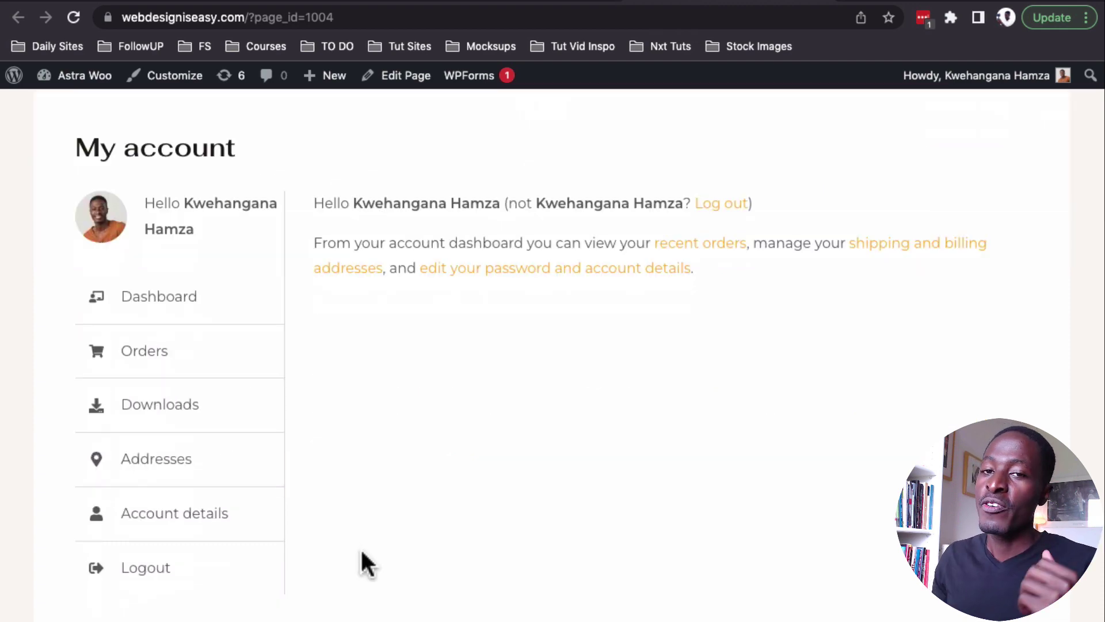
left_click(259, 429)
left_click(178, 469)
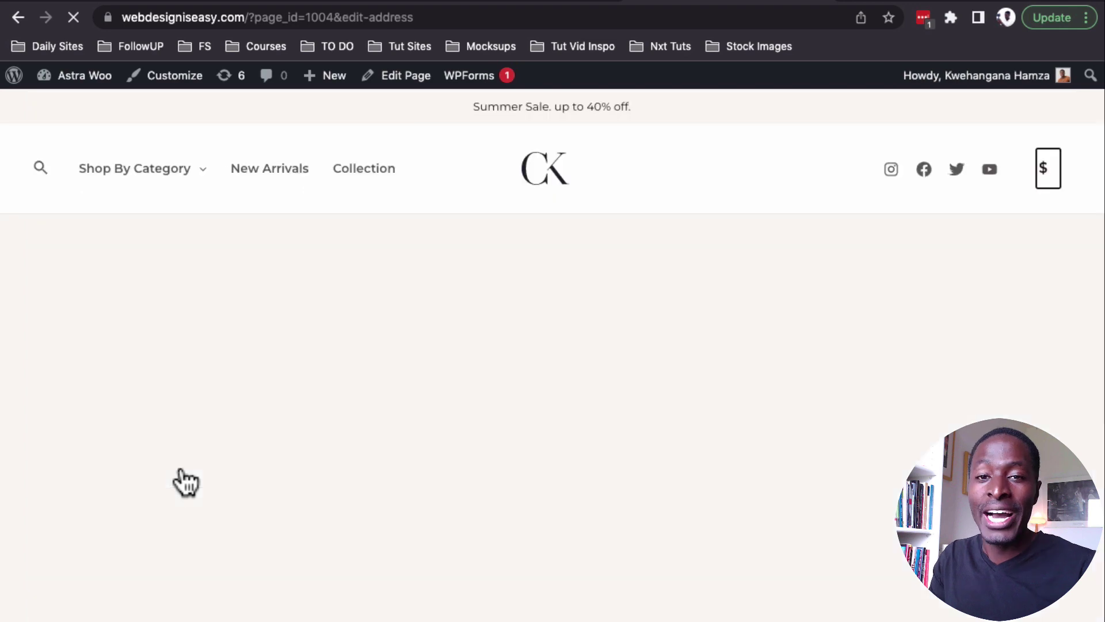
scroll(184, 481, "down", 4)
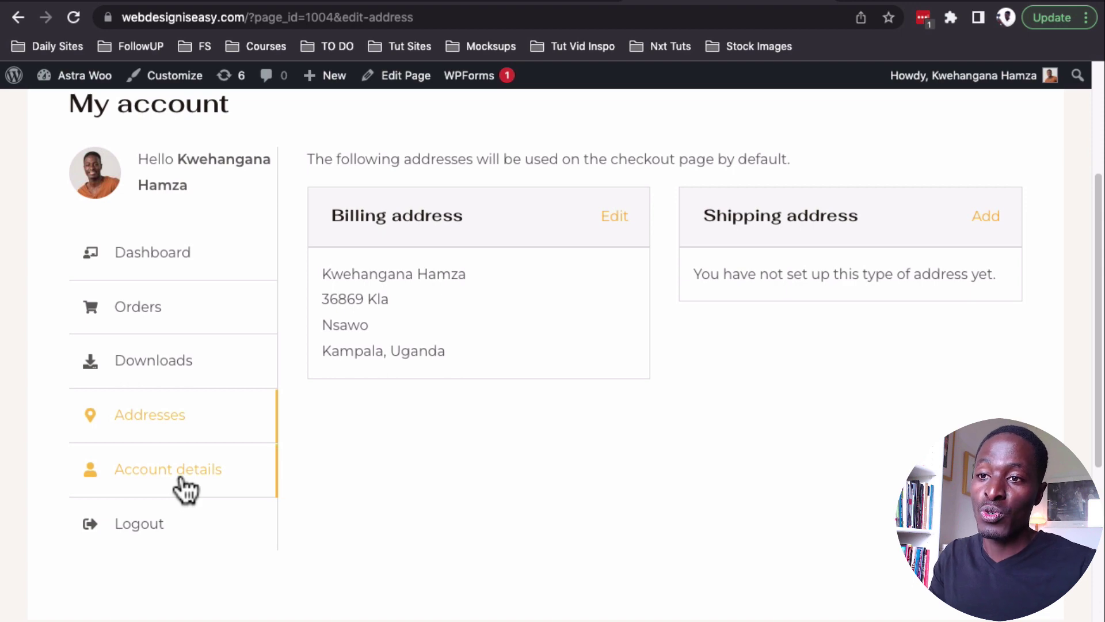
left_click(170, 311)
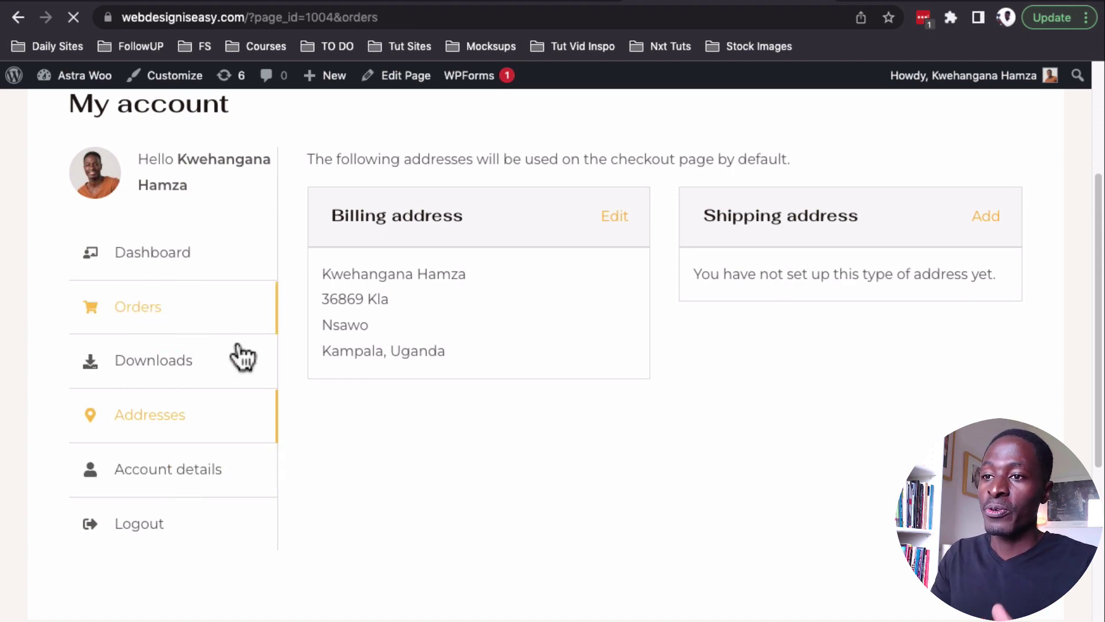
scroll(369, 518, "down", 2)
scroll(369, 496, "down", 1)
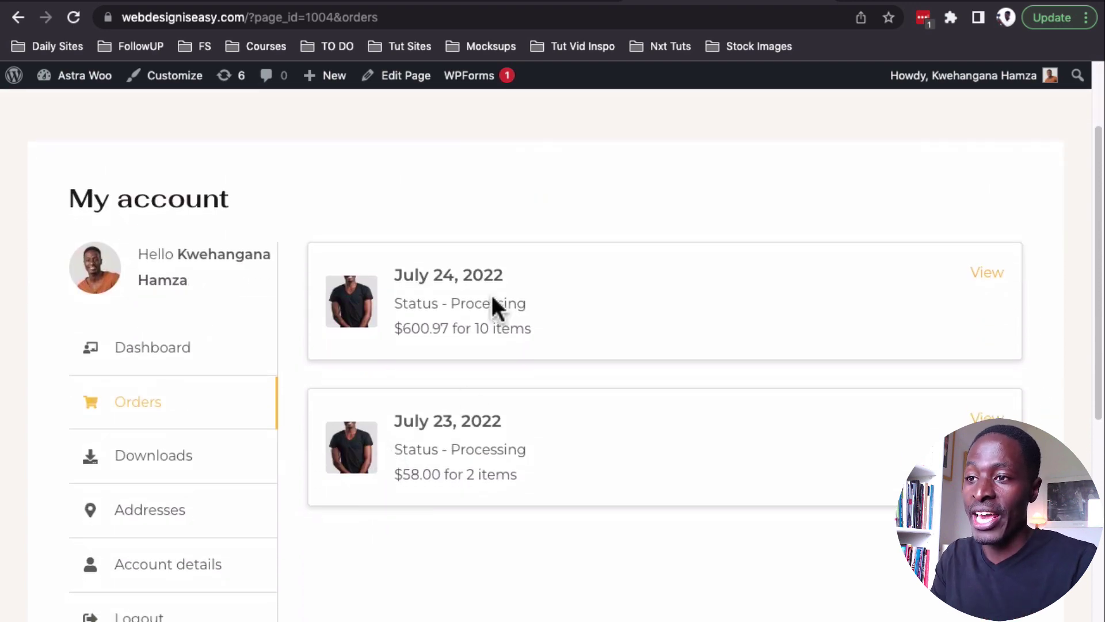
left_click(983, 285)
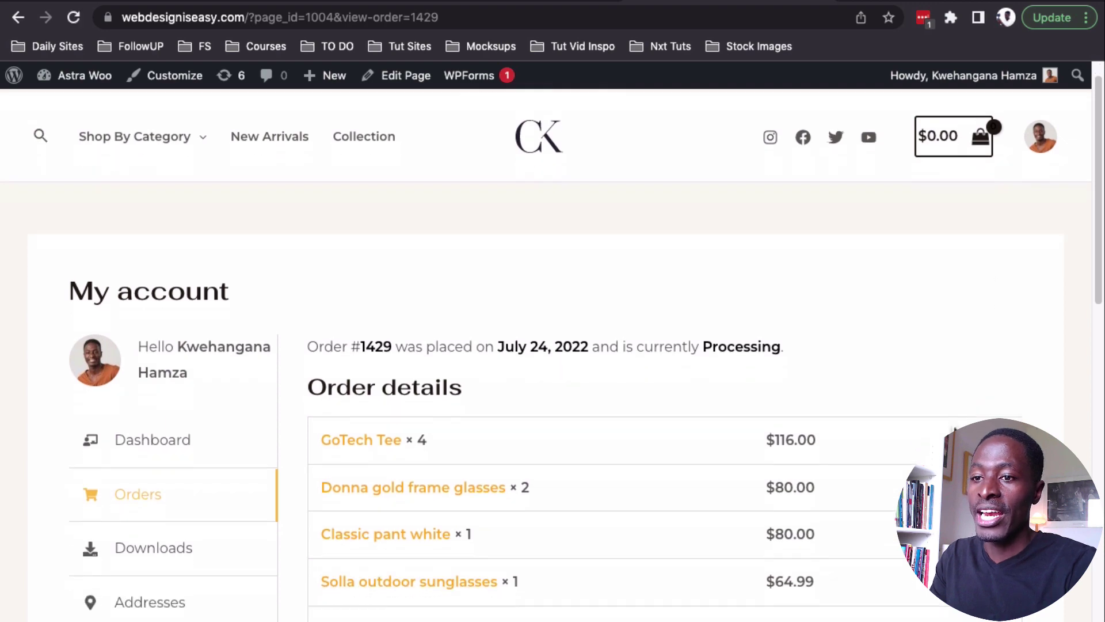
scroll(553, 357, "down", 5)
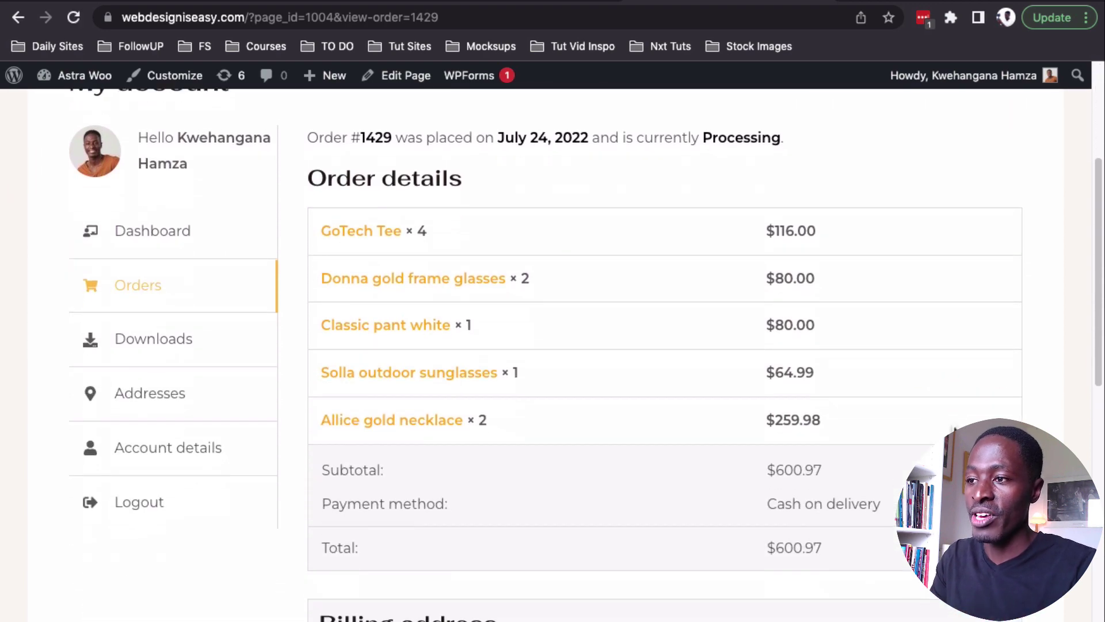
scroll(953, 427, "down", 5)
scroll(954, 428, "up", 7)
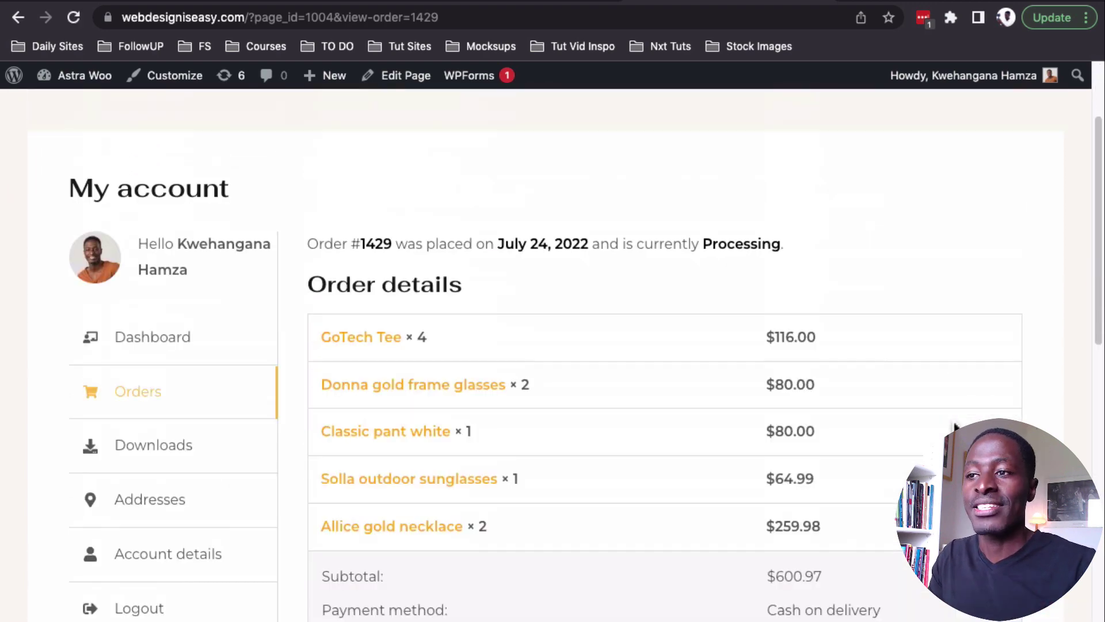
scroll(953, 427, "down", 2)
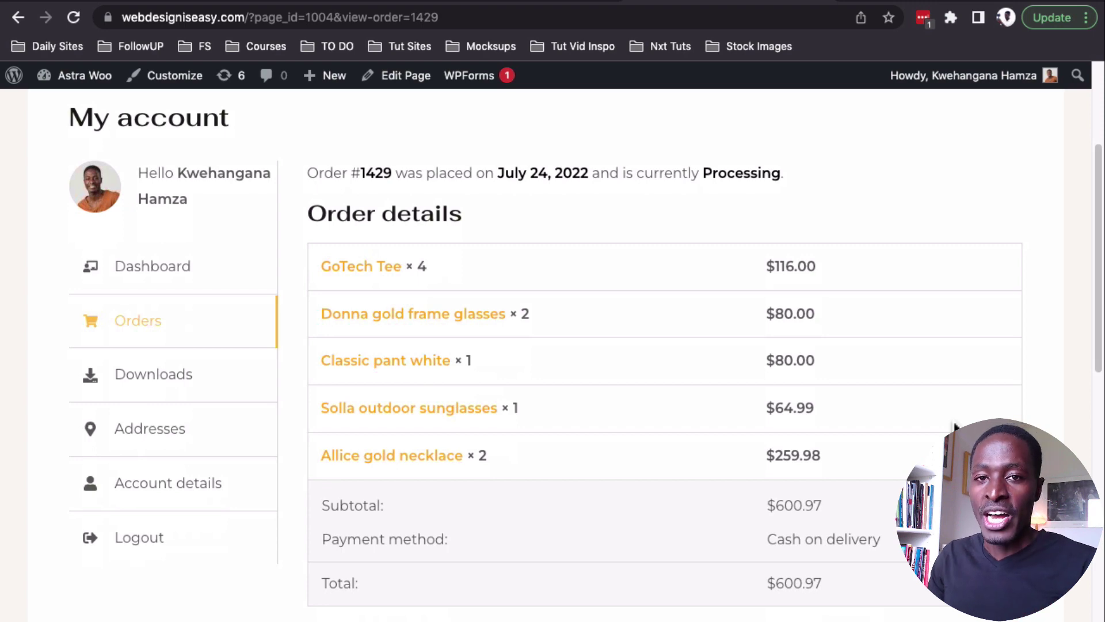
scroll(980, 370, "up", 3)
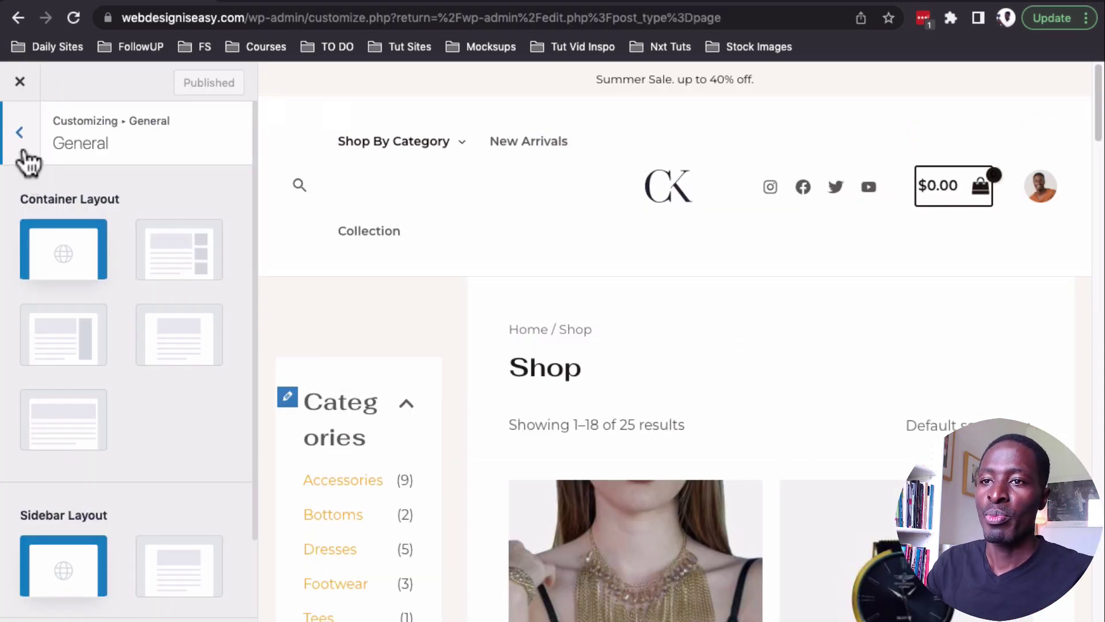
Step: Open WooCommerce Product Catalog and review Shop Card Design 3, 2 columns and shop structure
scroll(89, 263, "down", 1)
scroll(69, 224, "up", 2)
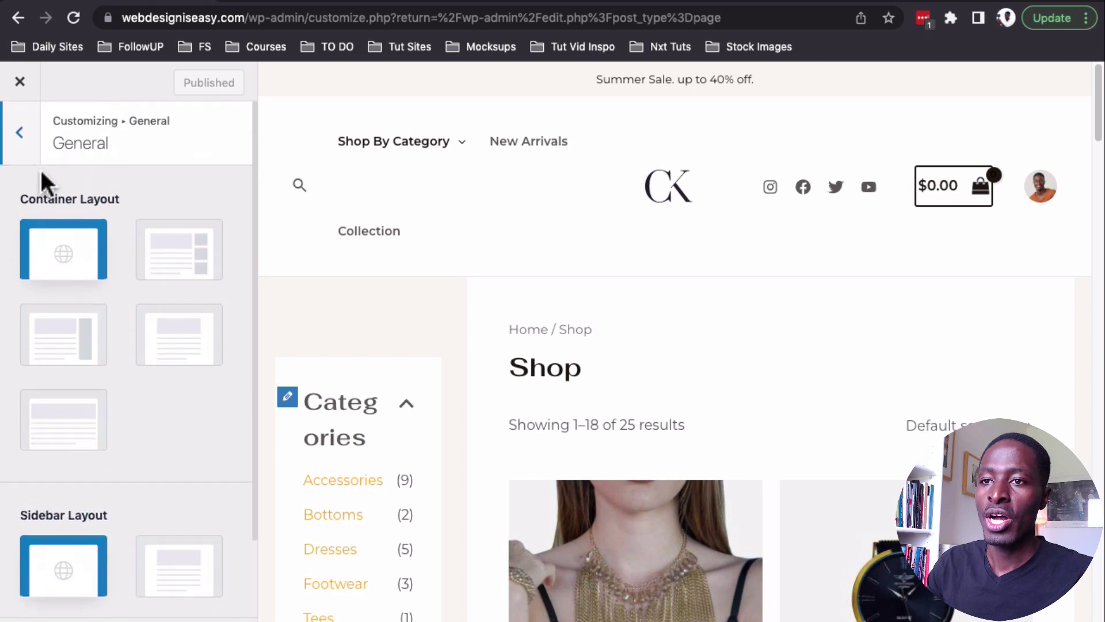
left_click(21, 133)
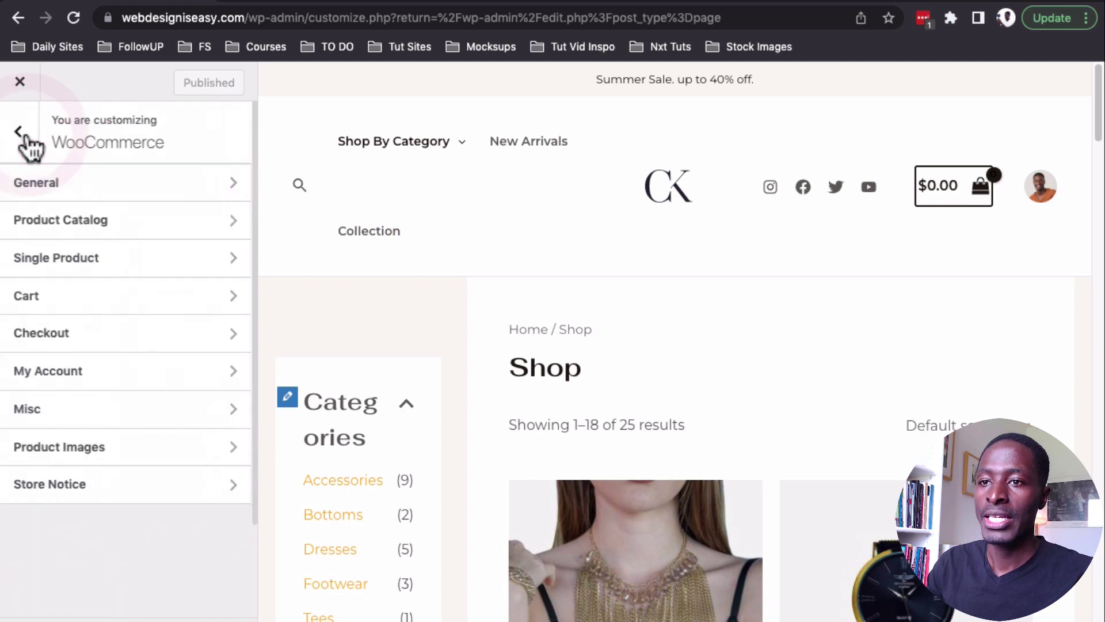
left_click(78, 227)
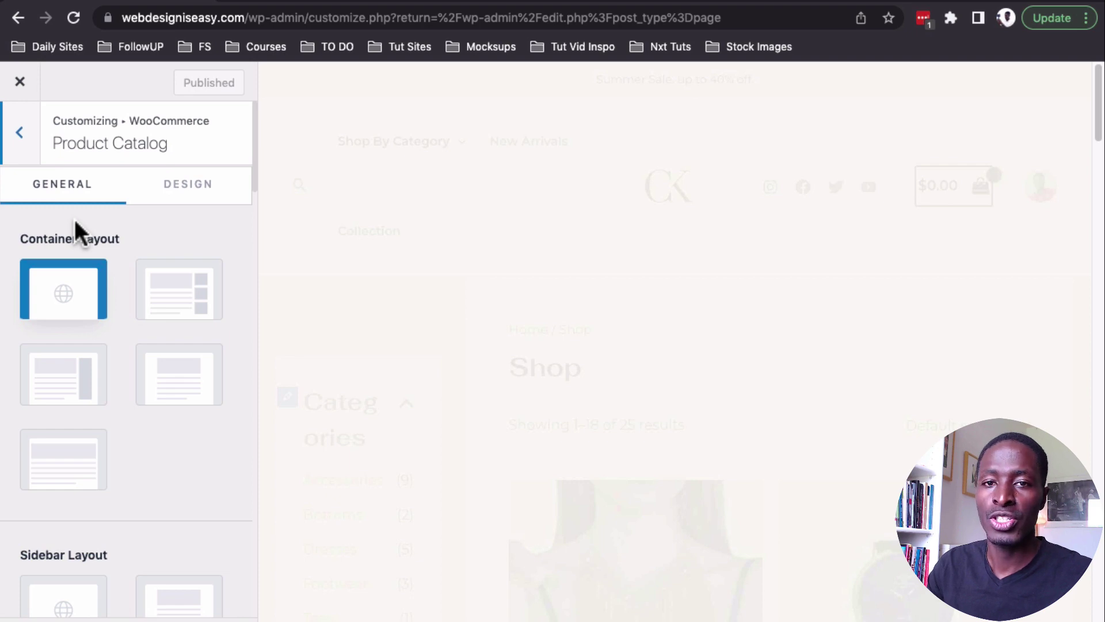
scroll(150, 441, "down", 8)
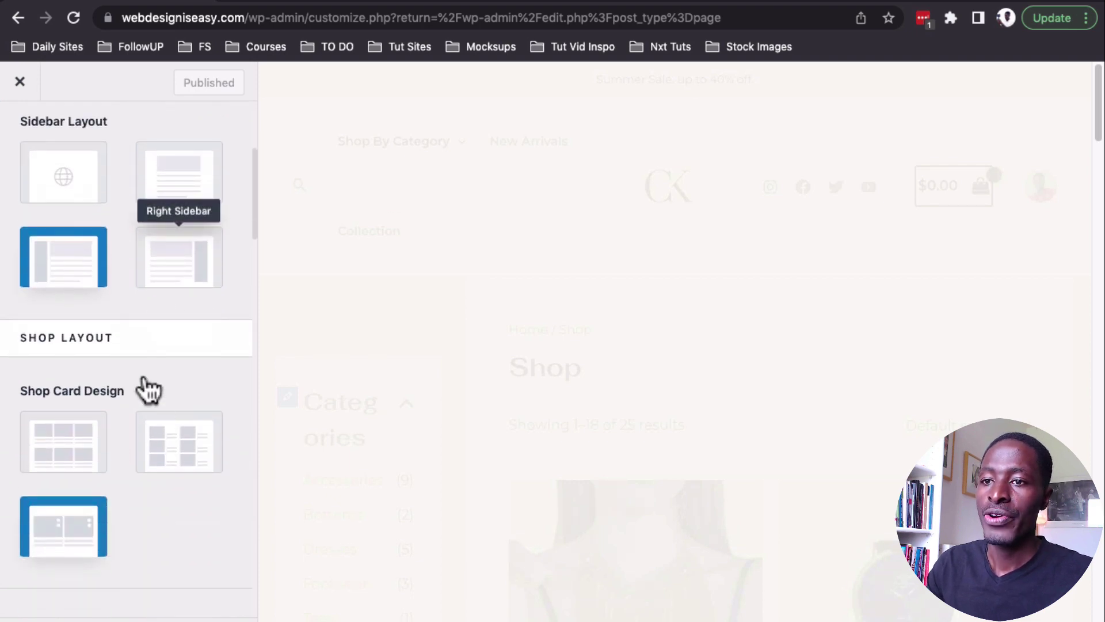
scroll(149, 391, "down", 3)
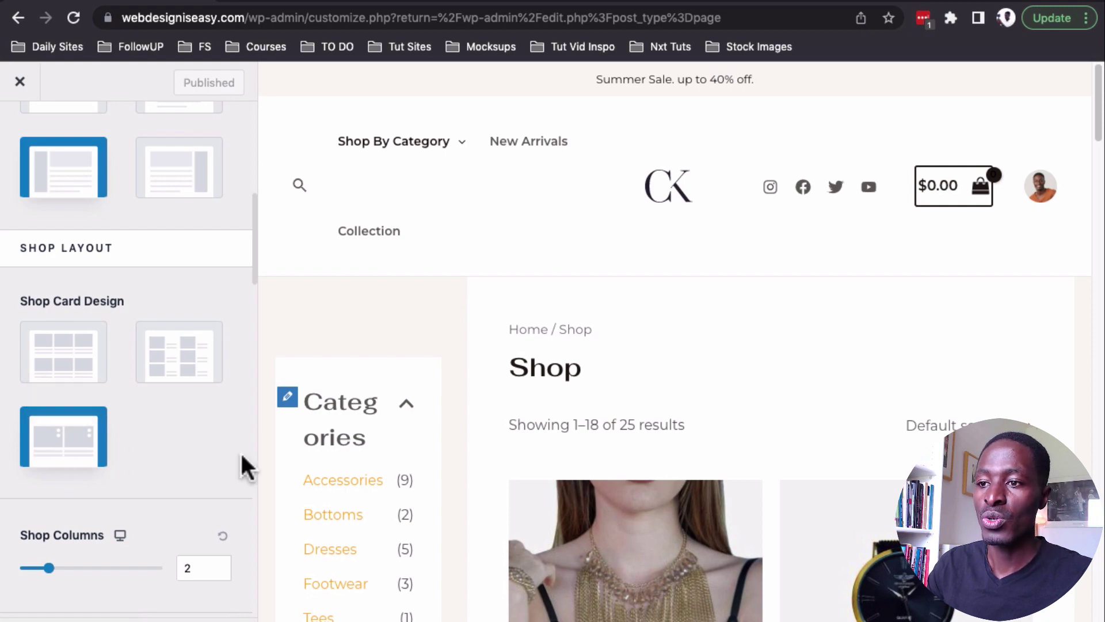
scroll(561, 471, "down", 1)
scroll(561, 467, "down", 4)
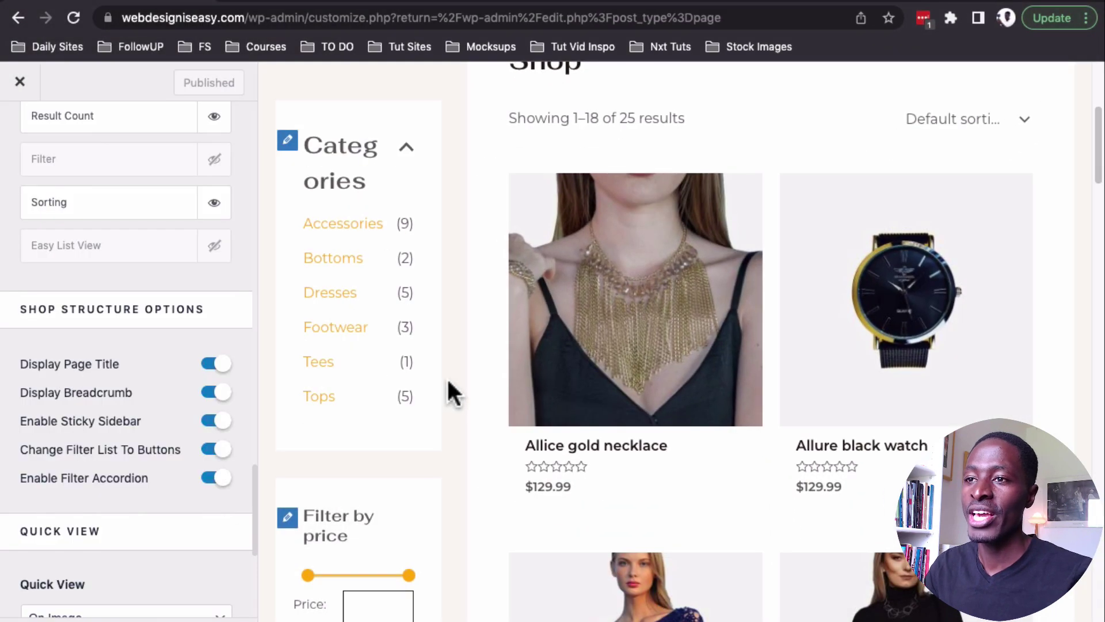
Step: Scroll through the shop preview and toggle the Hottest Deals sidebar section
scroll(446, 389, "down", 4)
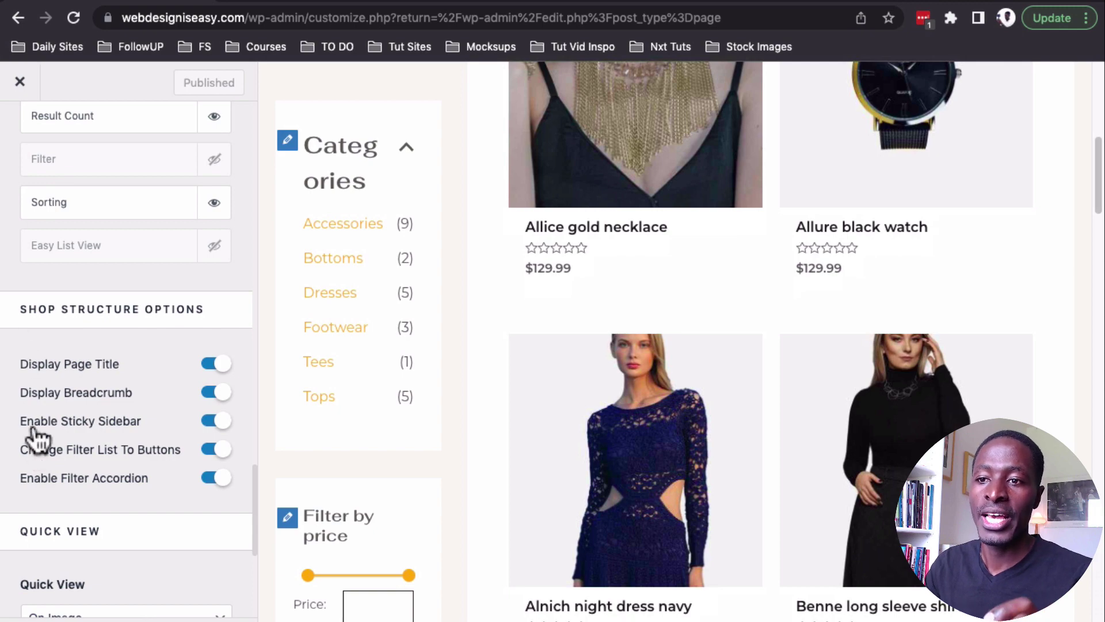
scroll(348, 270, "up", 5)
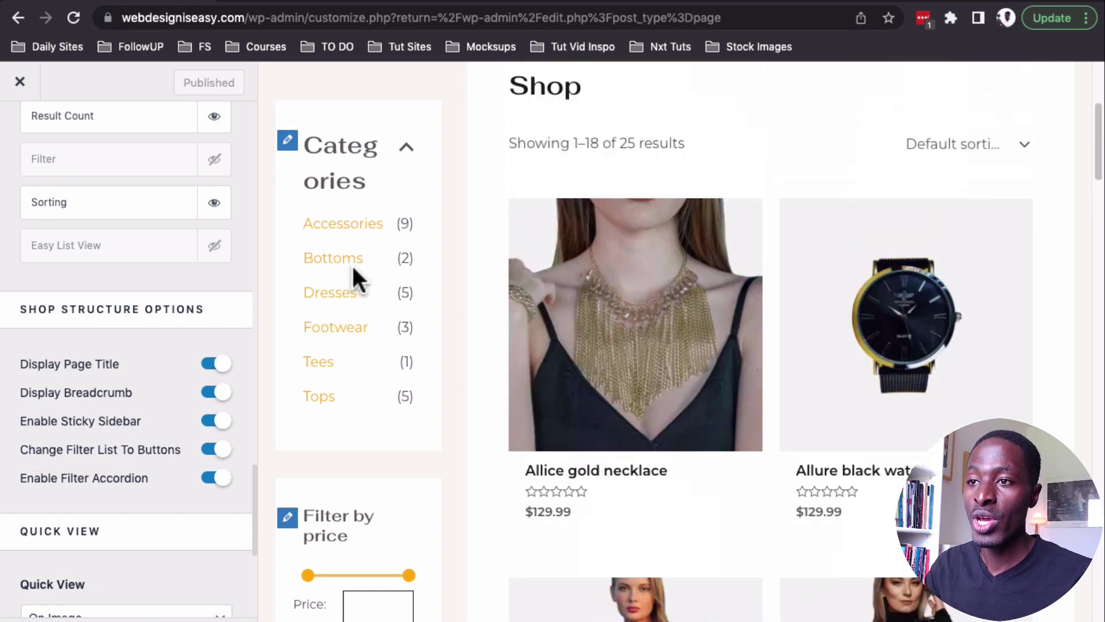
scroll(353, 265, "down", 5)
scroll(354, 264, "down", 4)
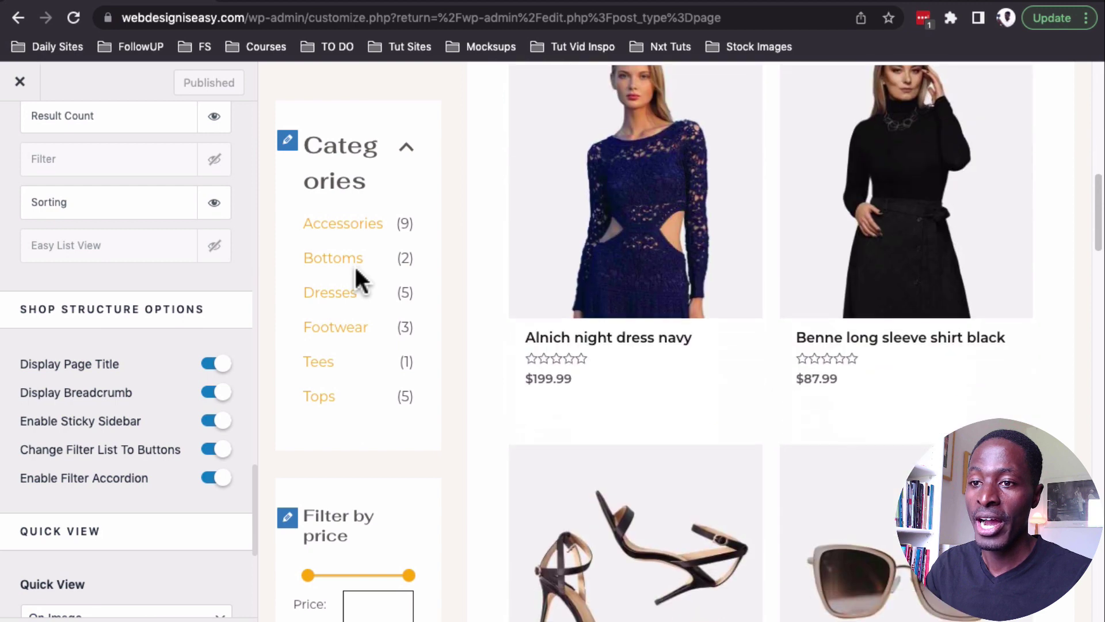
scroll(346, 276, "up", 3)
scroll(268, 364, "down", 5)
scroll(104, 500, "up", 5)
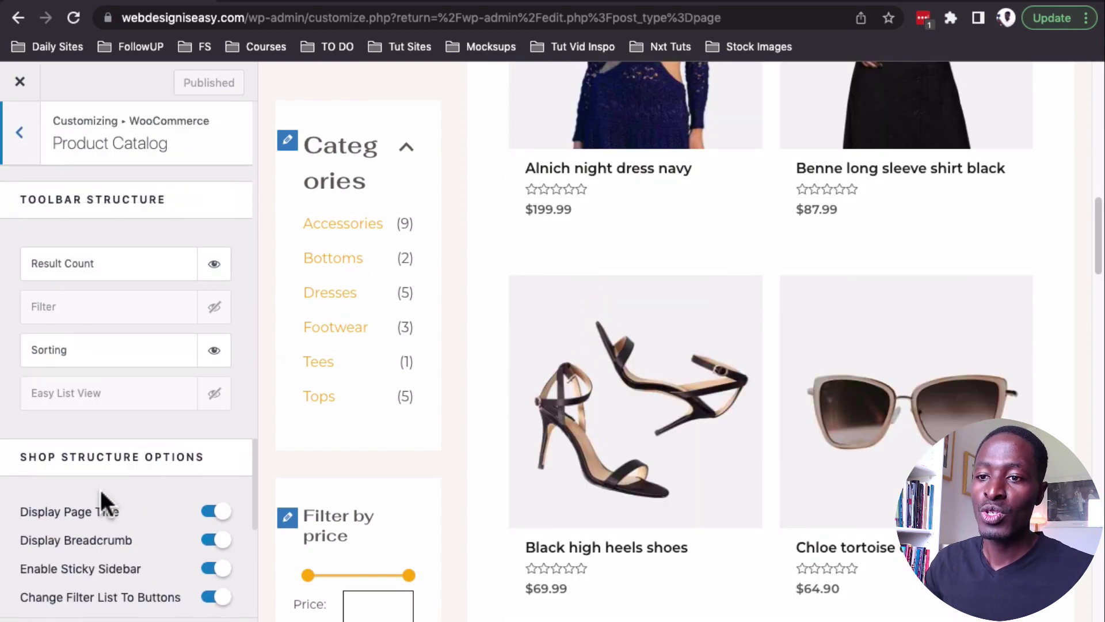
scroll(122, 507, "down", 5)
scroll(74, 506, "up", 1)
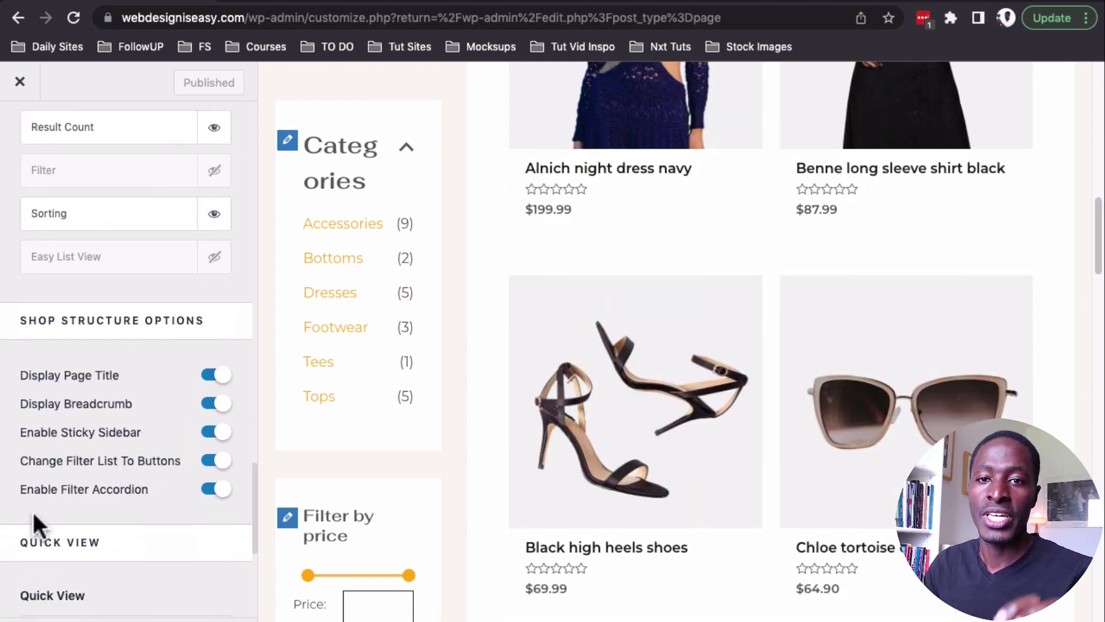
scroll(364, 241, "down", 8)
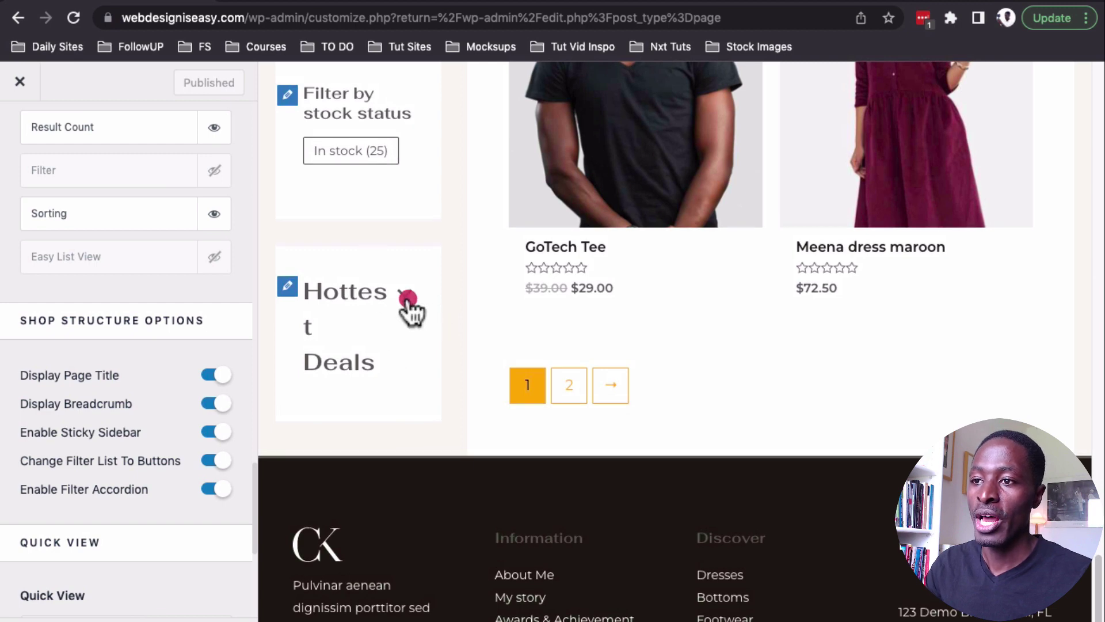
scroll(409, 173, "up", 8)
left_click(406, 147)
scroll(409, 145, "up", 3)
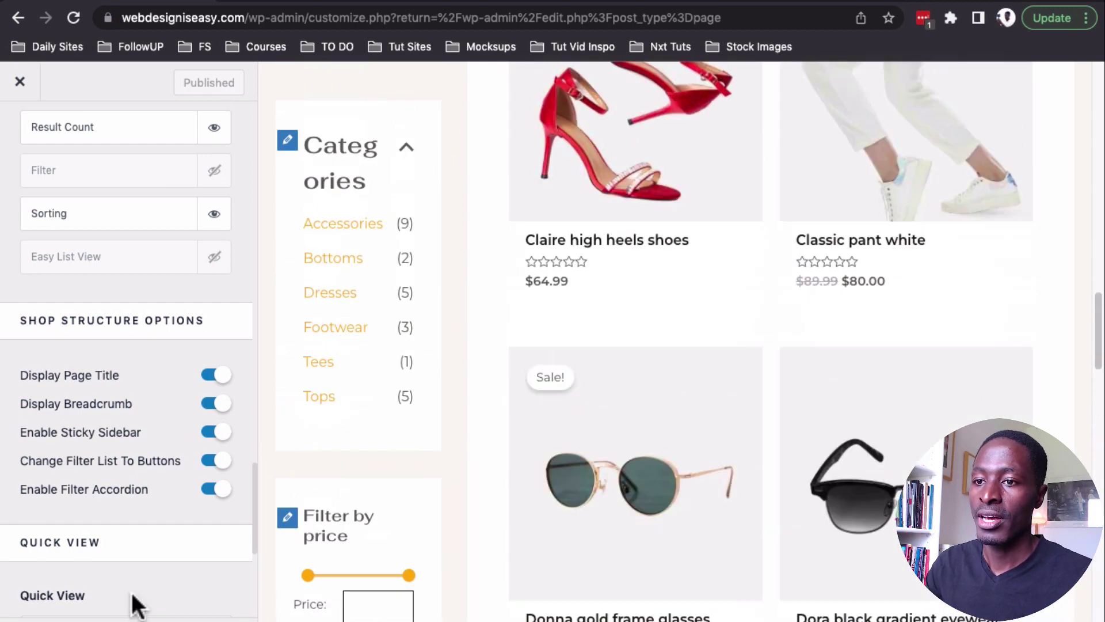
Step: Toggle Enable Filter Accordion off and back on, then turn Change Filter List To Buttons off
left_click(209, 492)
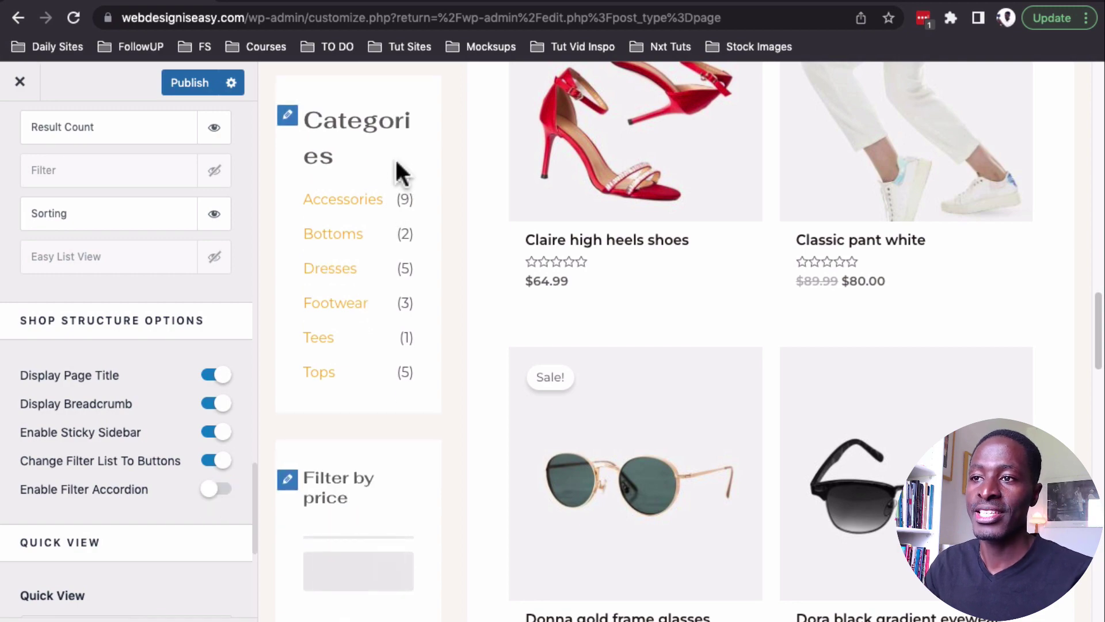
scroll(395, 154, "down", 8)
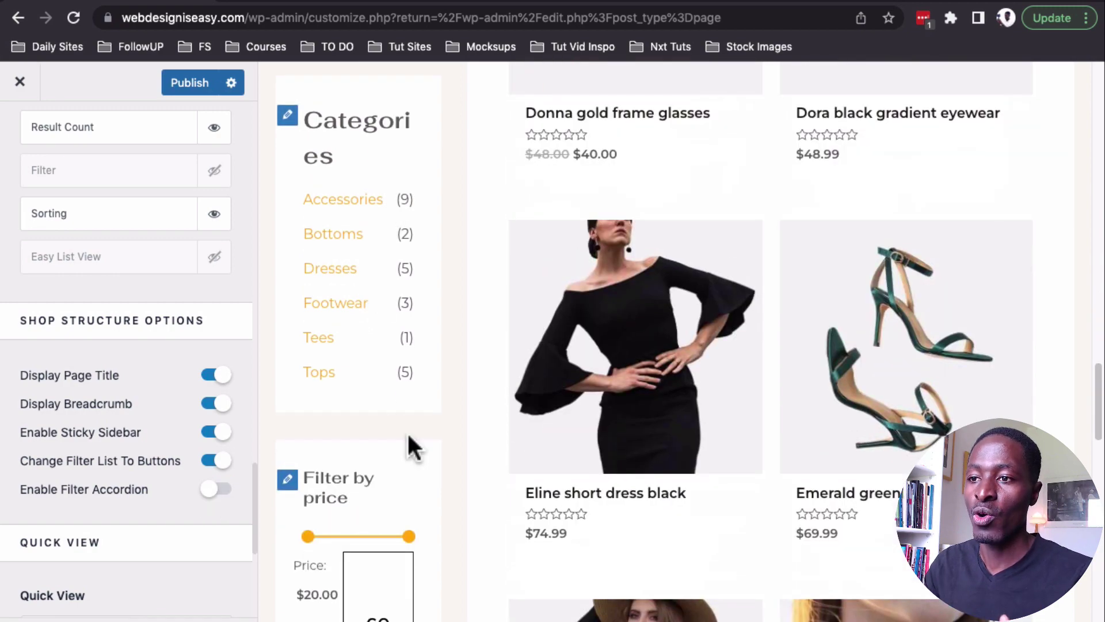
scroll(403, 461, "down", 20)
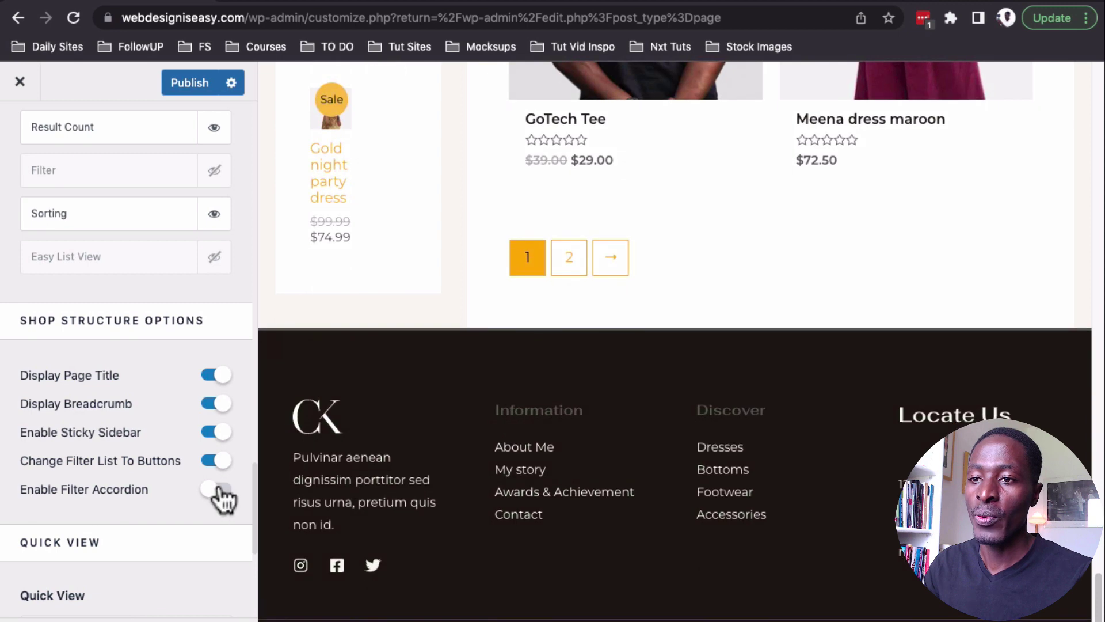
left_click(219, 491)
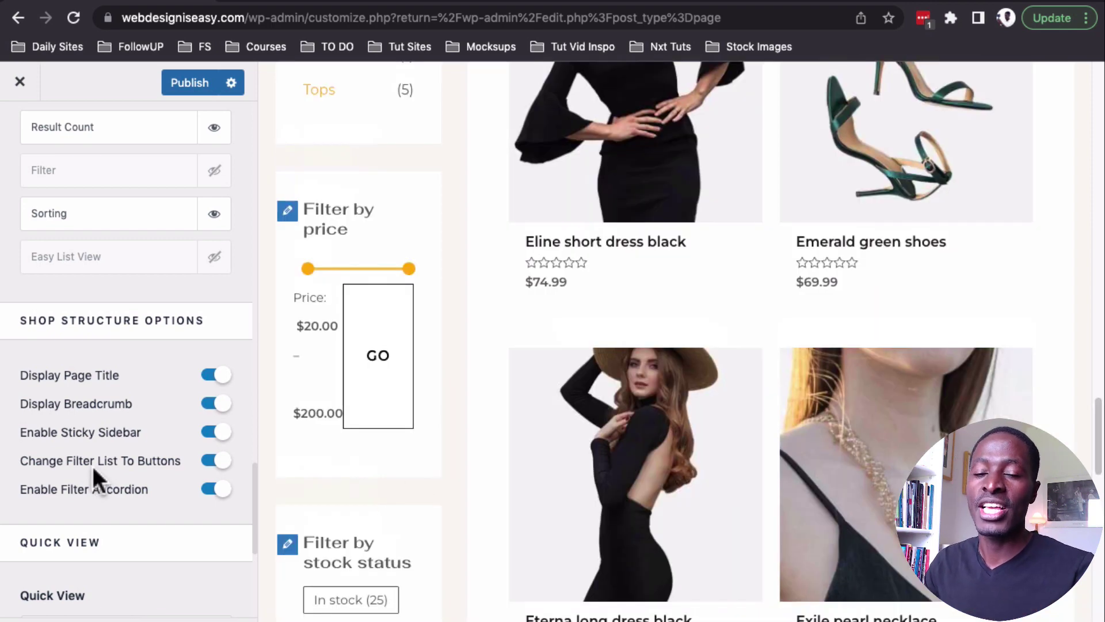
left_click(215, 462)
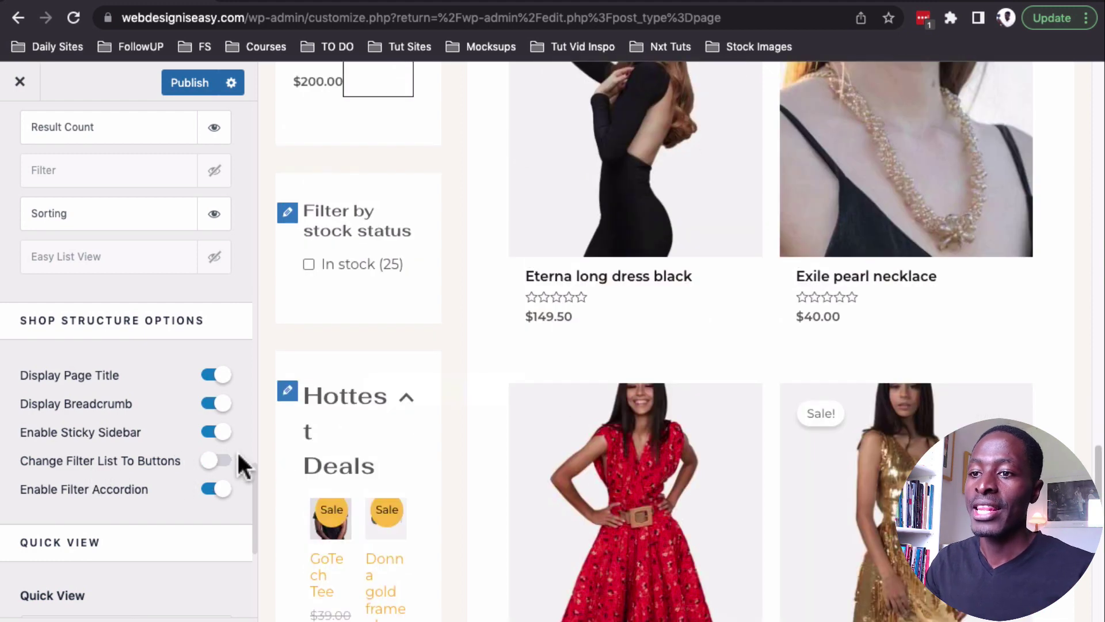
left_click(227, 471)
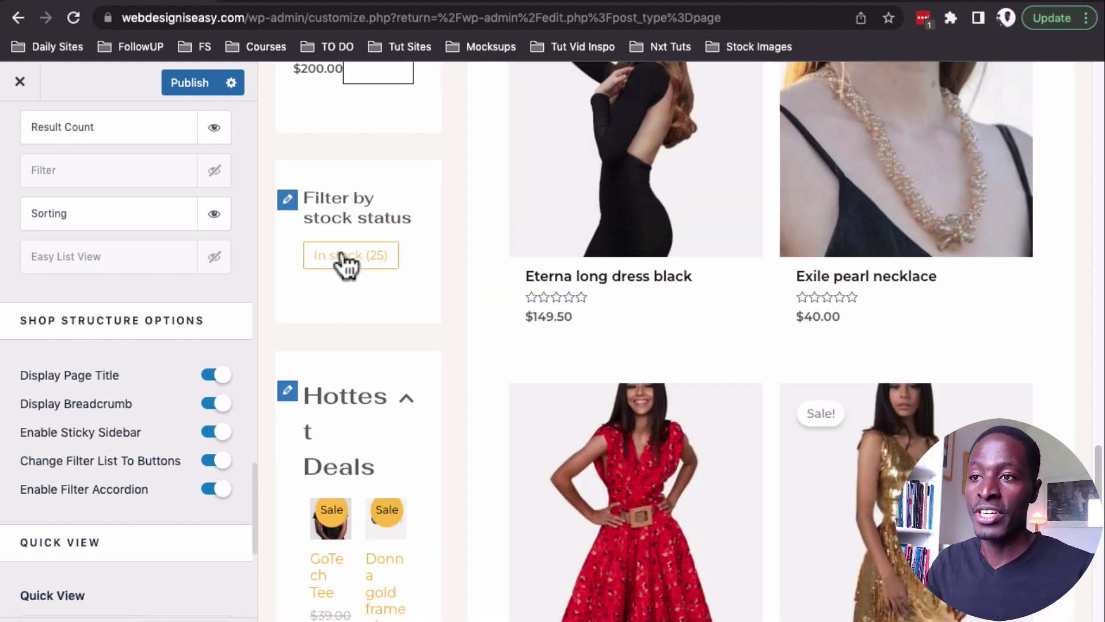
scroll(338, 264, "up", 2)
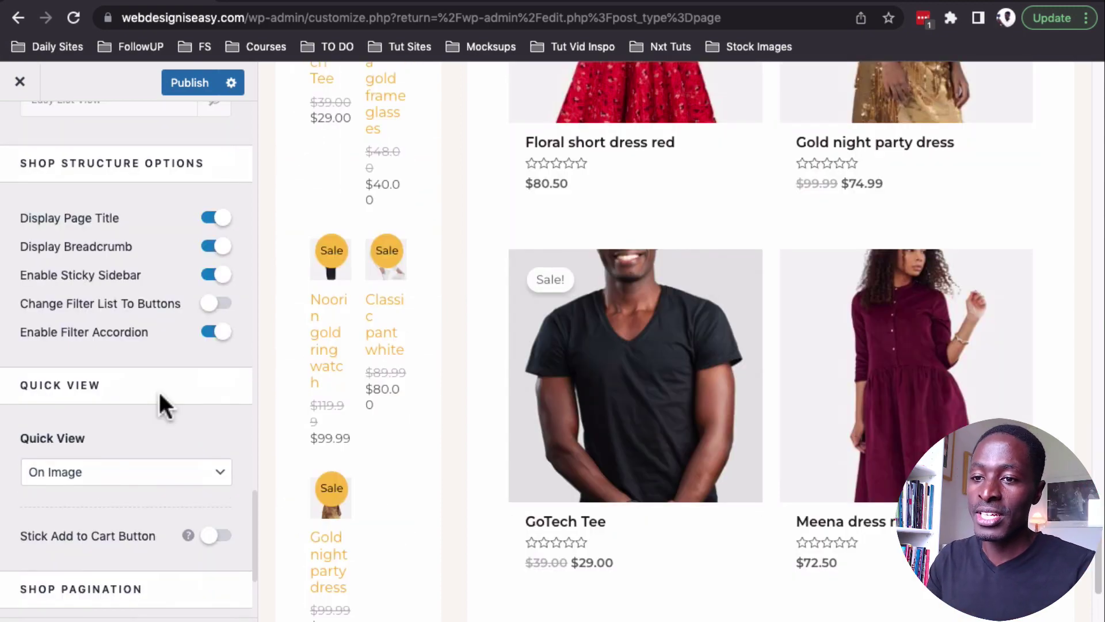
Step: Keep Quick View set to On Image and open the GoTech Tee's quick view
scroll(161, 398, "down", 3)
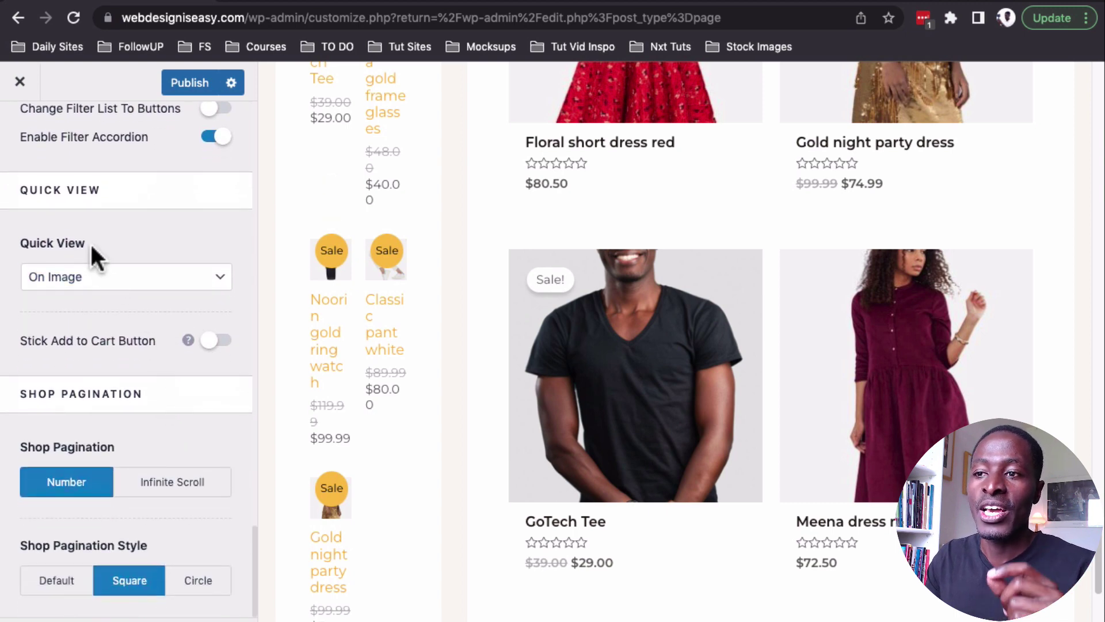
mouse_move(671, 291)
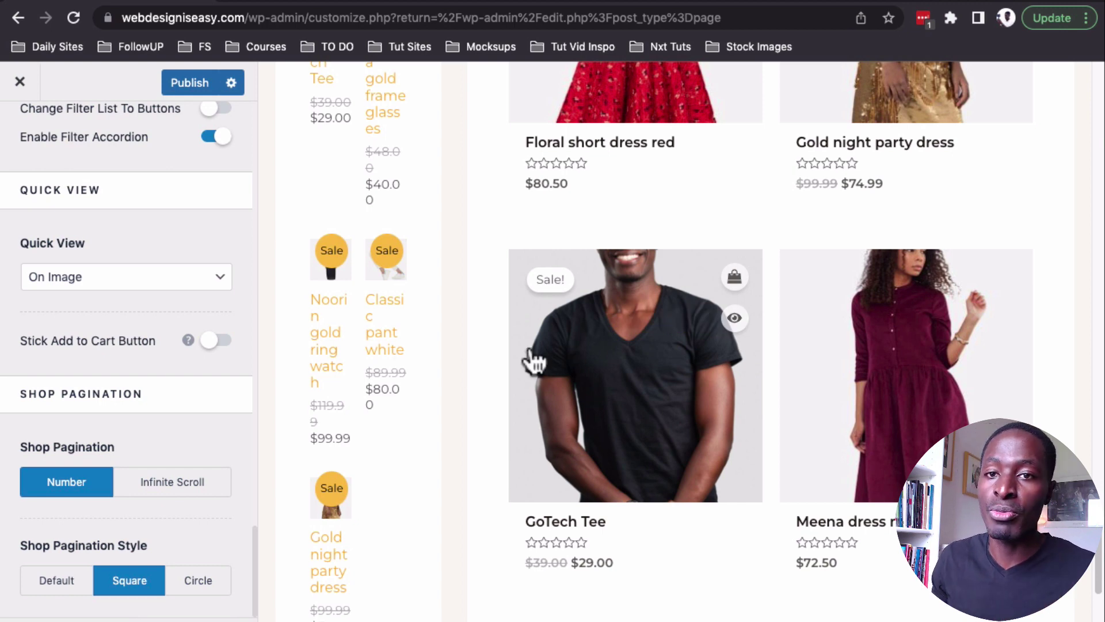
left_click(178, 291)
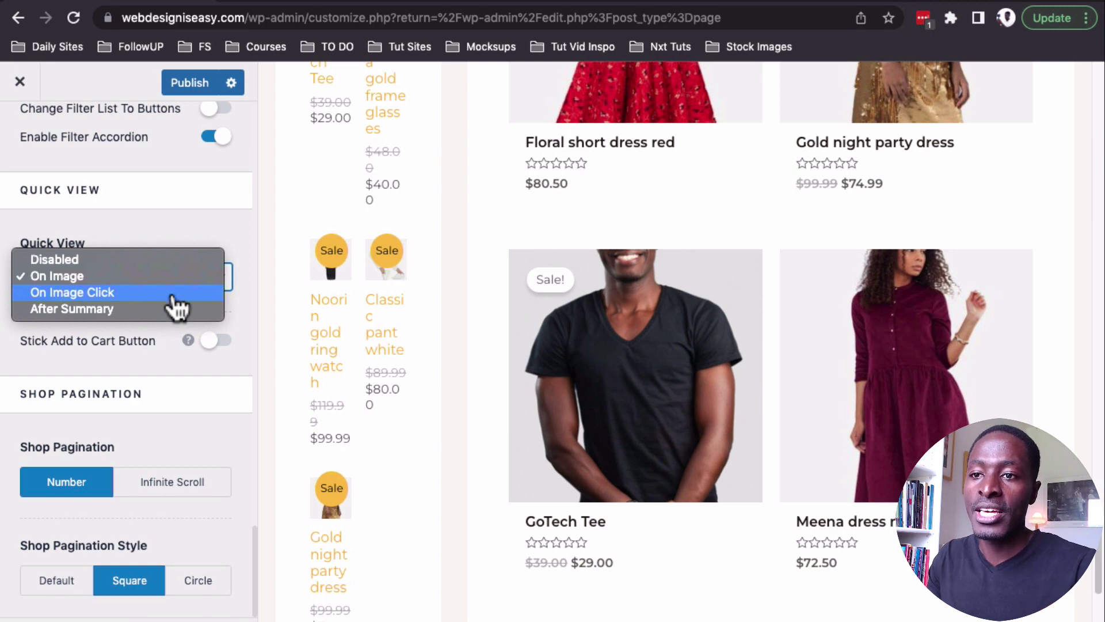
left_click(159, 241)
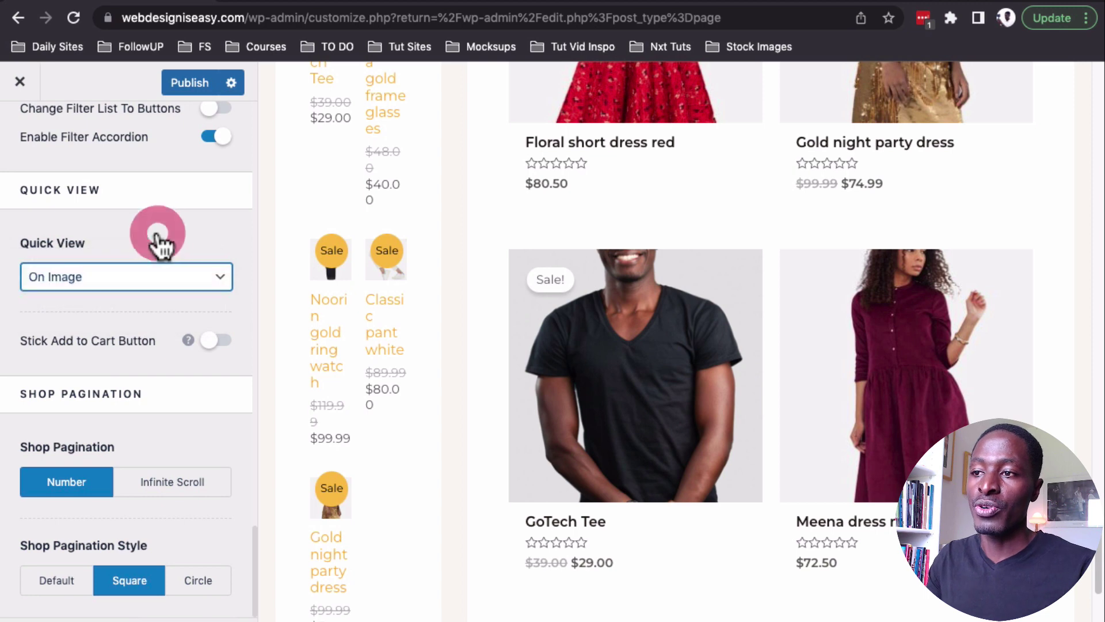
mouse_move(723, 338)
left_click(737, 318)
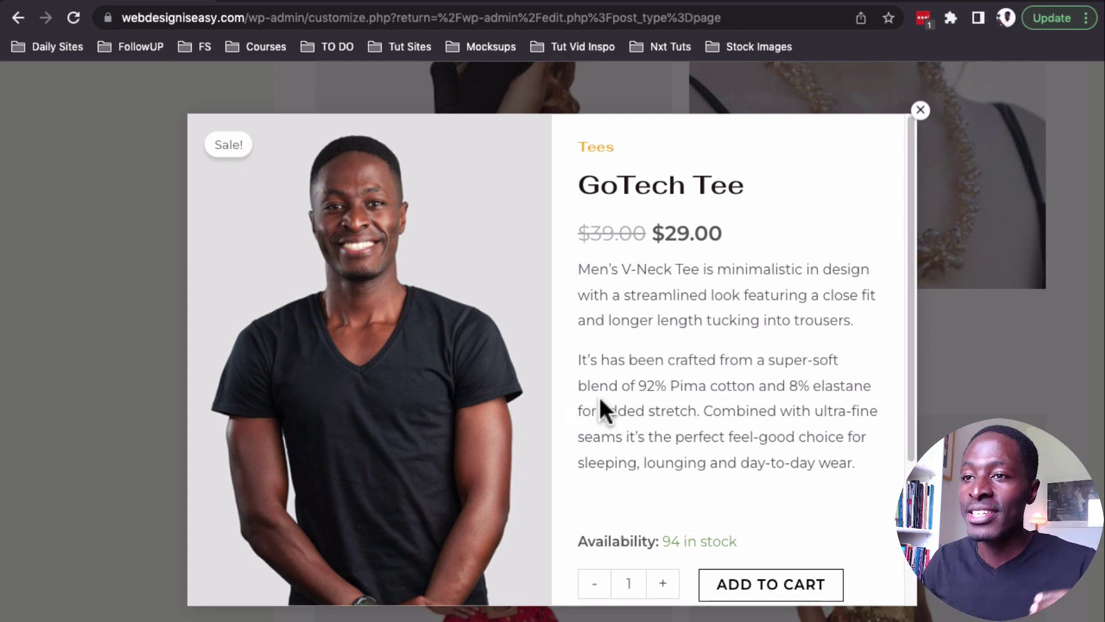
Step: Cycle through the GoTech Tee quick-view gallery photos, then open its single product page
scroll(599, 316, "down", 2)
scroll(593, 316, "down", 1)
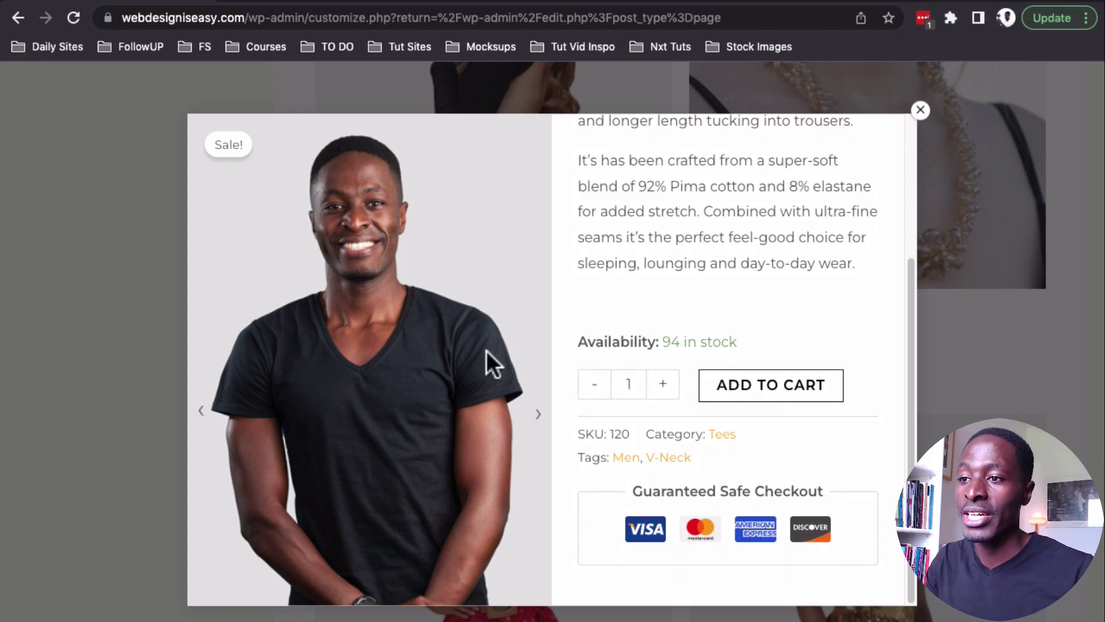
left_click(541, 425)
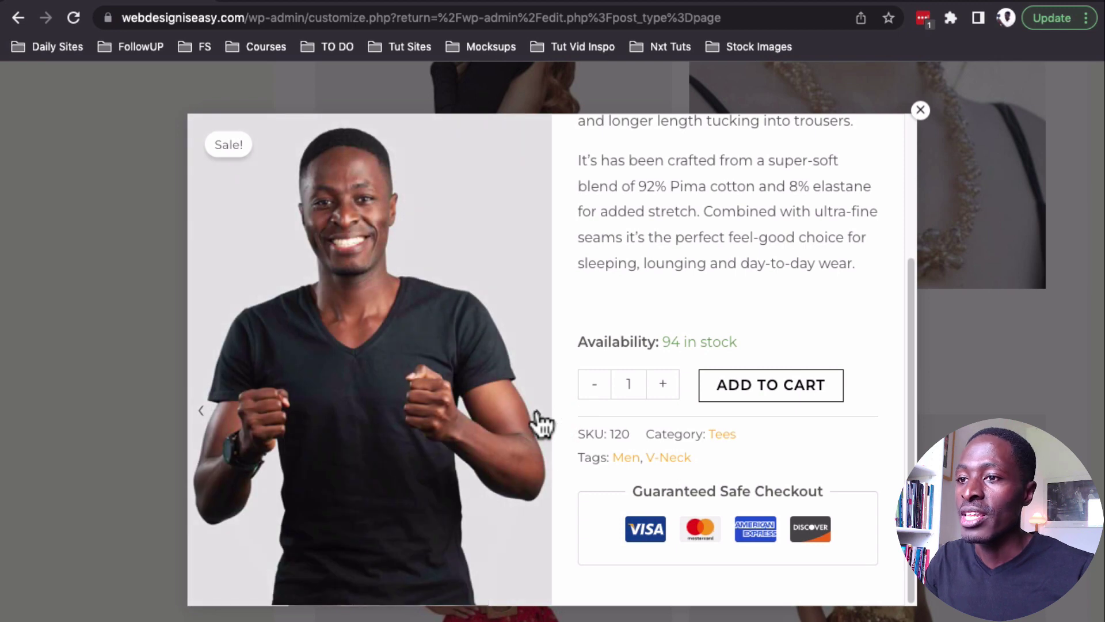
left_click(541, 425)
left_click(202, 424)
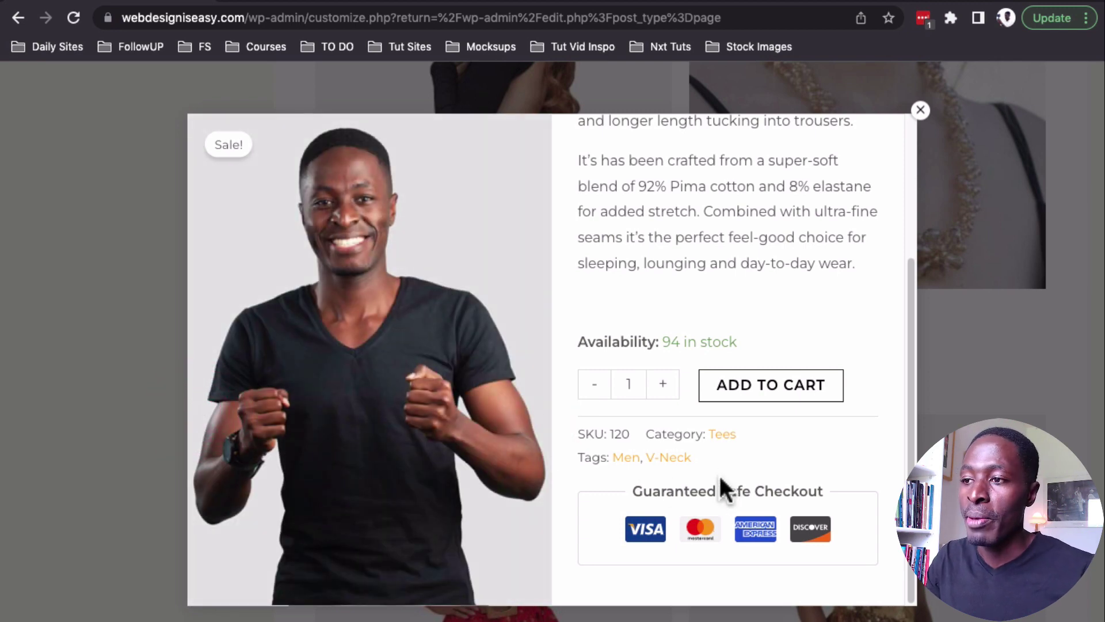
scroll(720, 476, "up", 3)
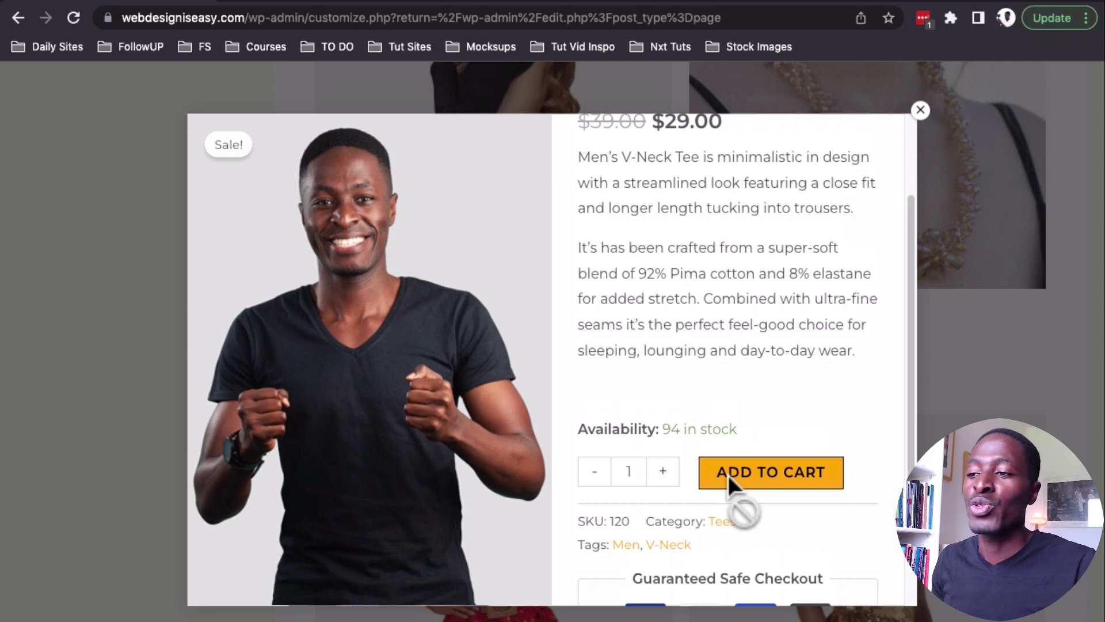
left_click(614, 305)
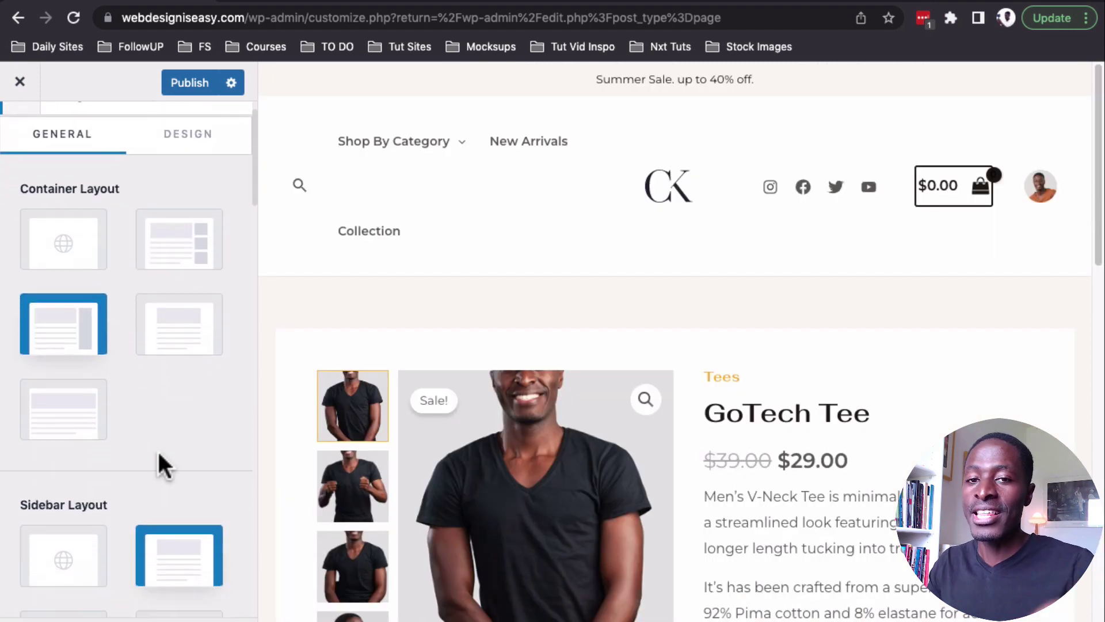
Step: Set the Single Product Gallery layout to Horizontal Slider
scroll(156, 442, "down", 4)
scroll(136, 484, "down", 6)
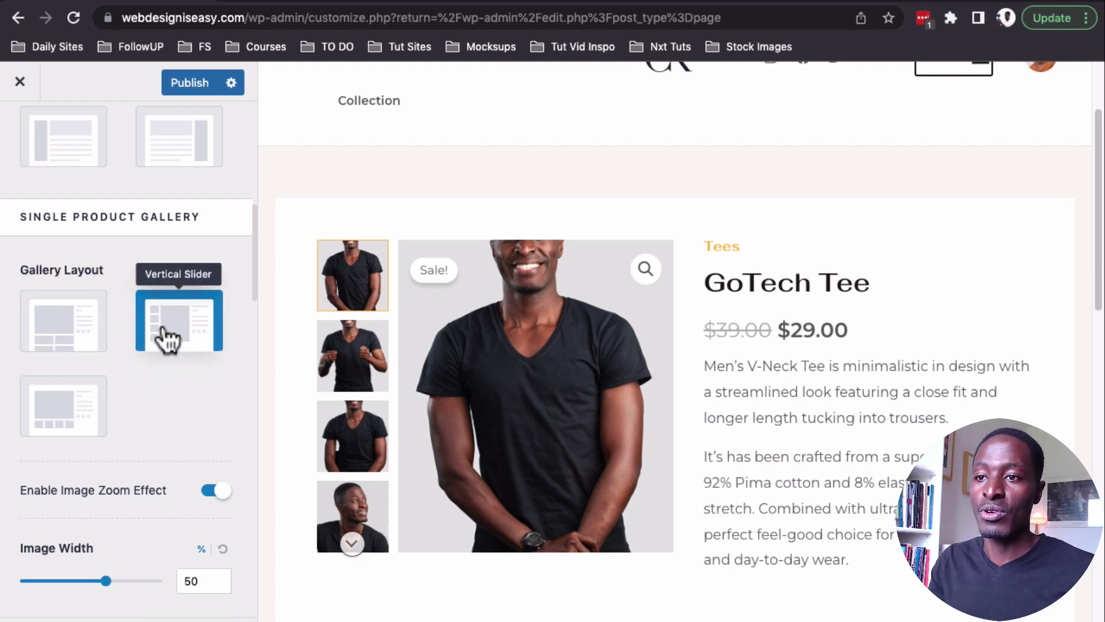
left_click(53, 427)
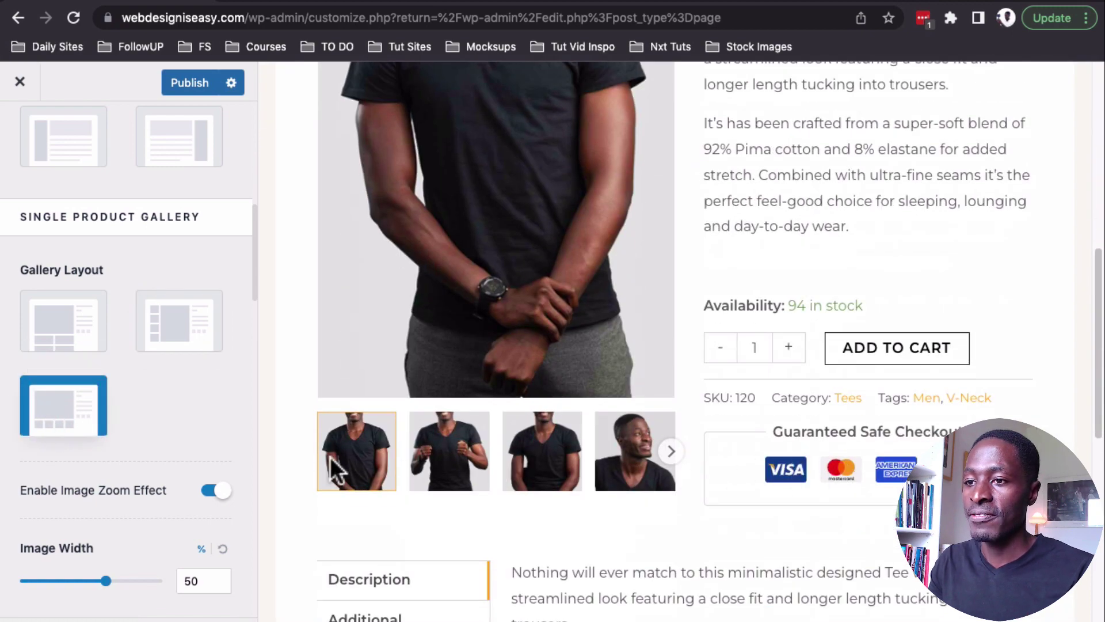
Step: Test the horizontal slider by selecting thumbnails and stepping the slider forward and back
scroll(414, 476, "up", 1)
left_click(451, 485)
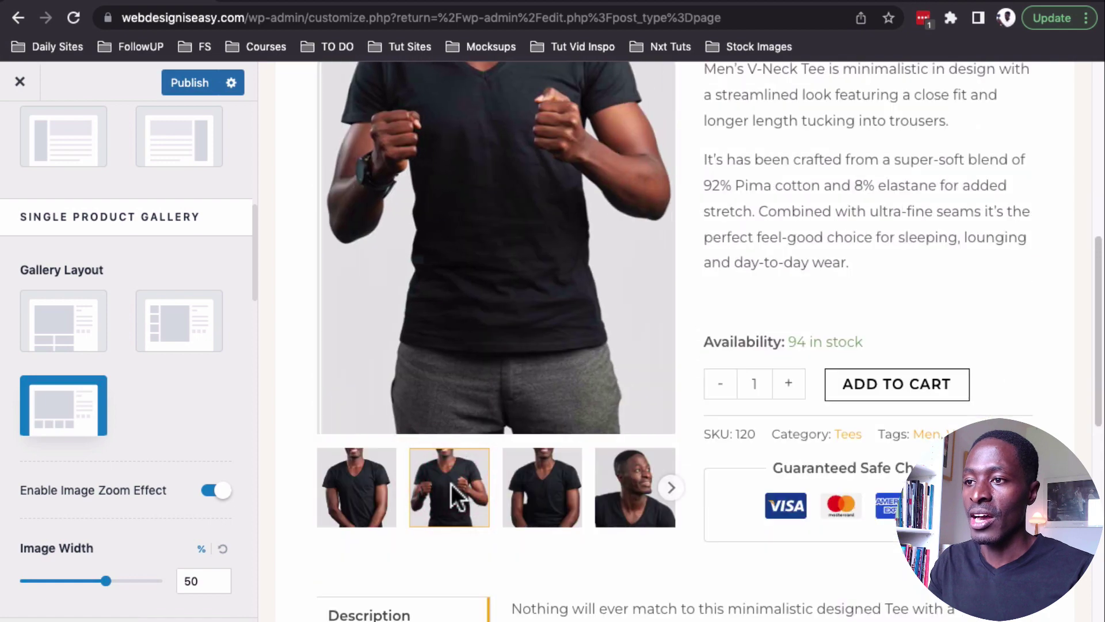
left_click(537, 485)
left_click(610, 498)
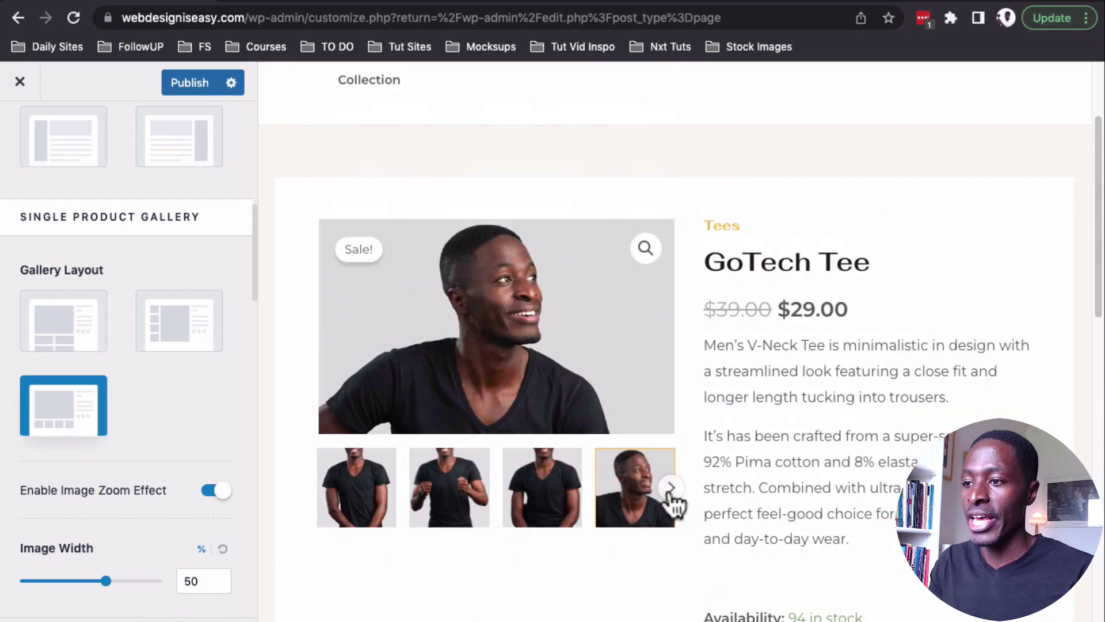
left_click(669, 489)
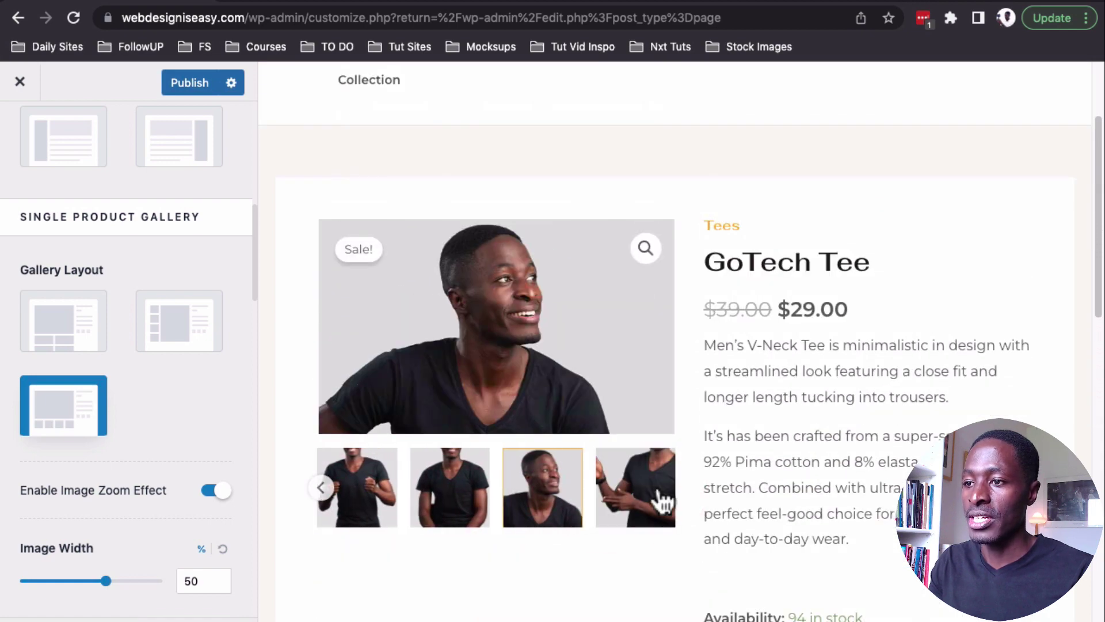
left_click(638, 495)
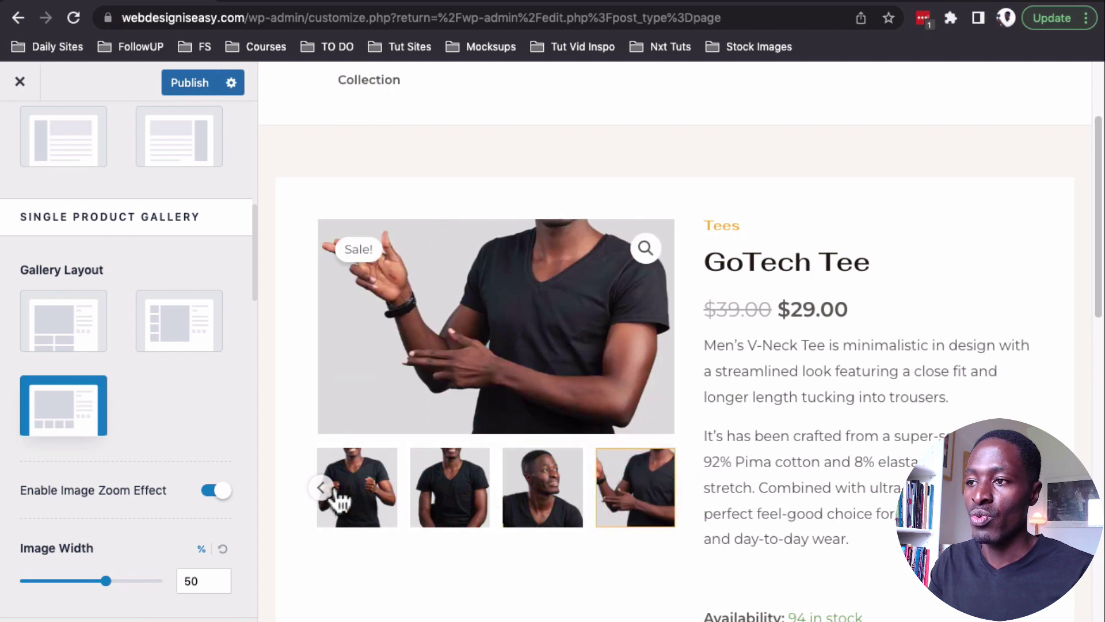
left_click(322, 495)
scroll(123, 420, "down", 10)
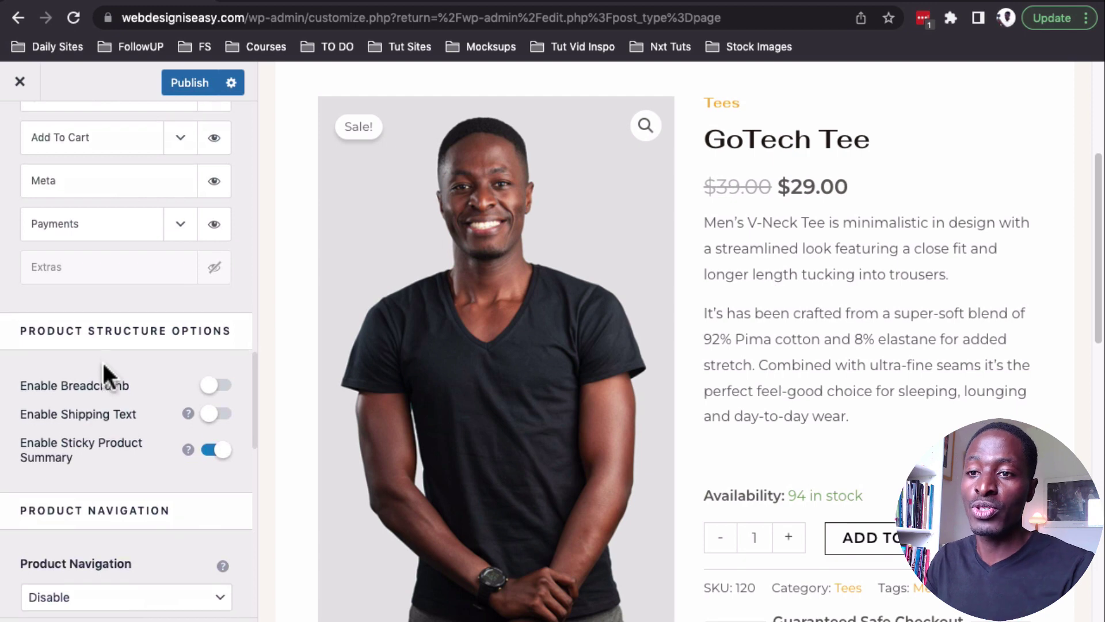
scroll(86, 380, "down", 1)
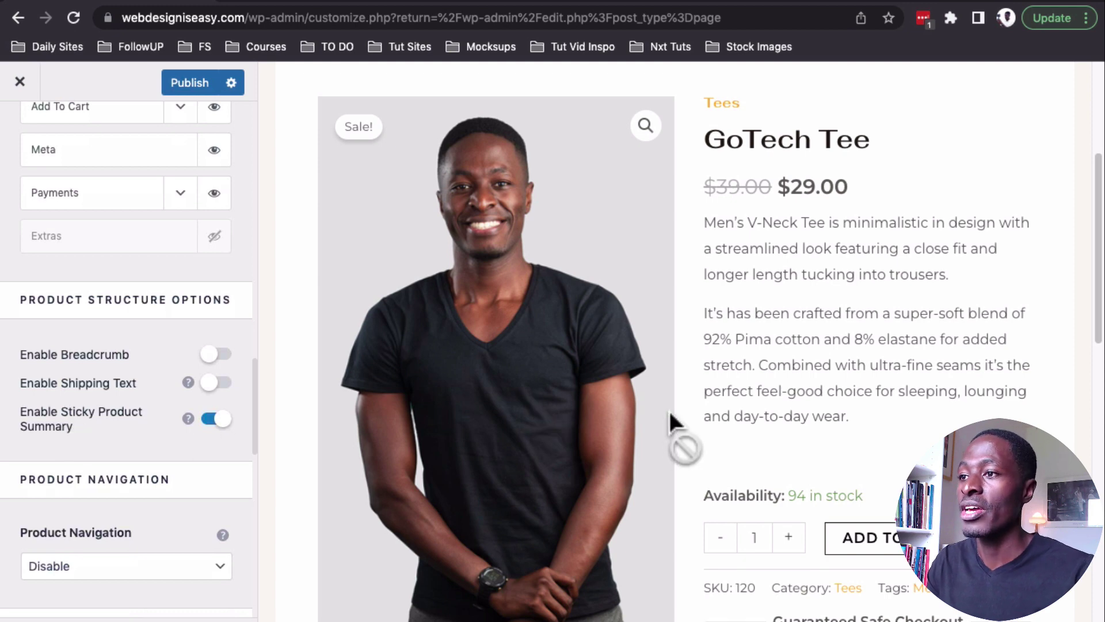
scroll(756, 417, "down", 3)
scroll(757, 419, "down", 5)
scroll(756, 414, "up", 8)
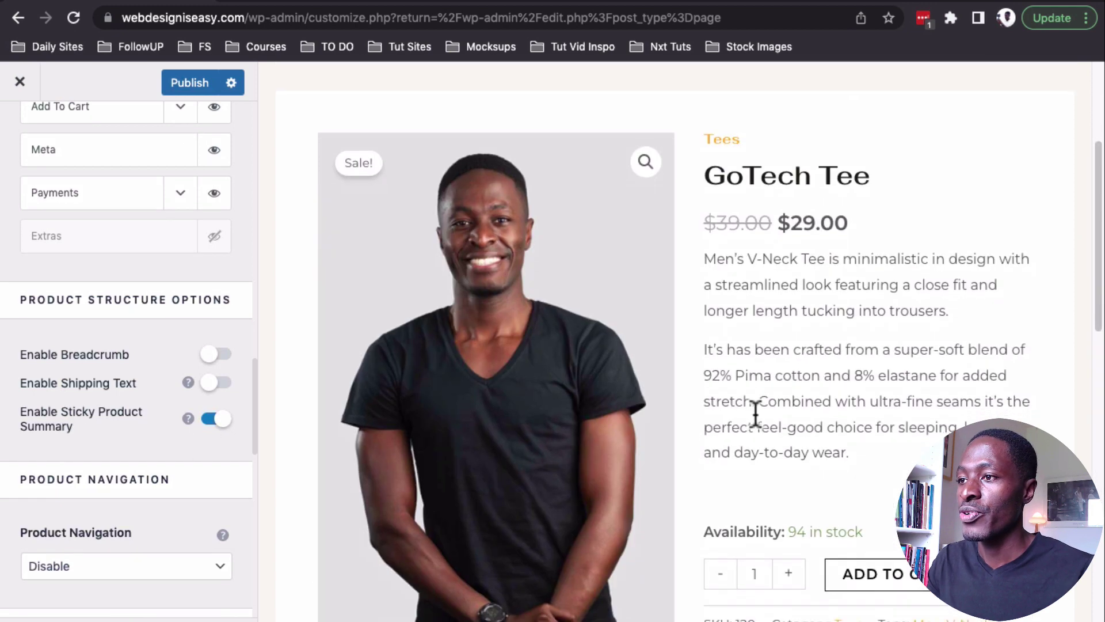
scroll(755, 413, "down", 1)
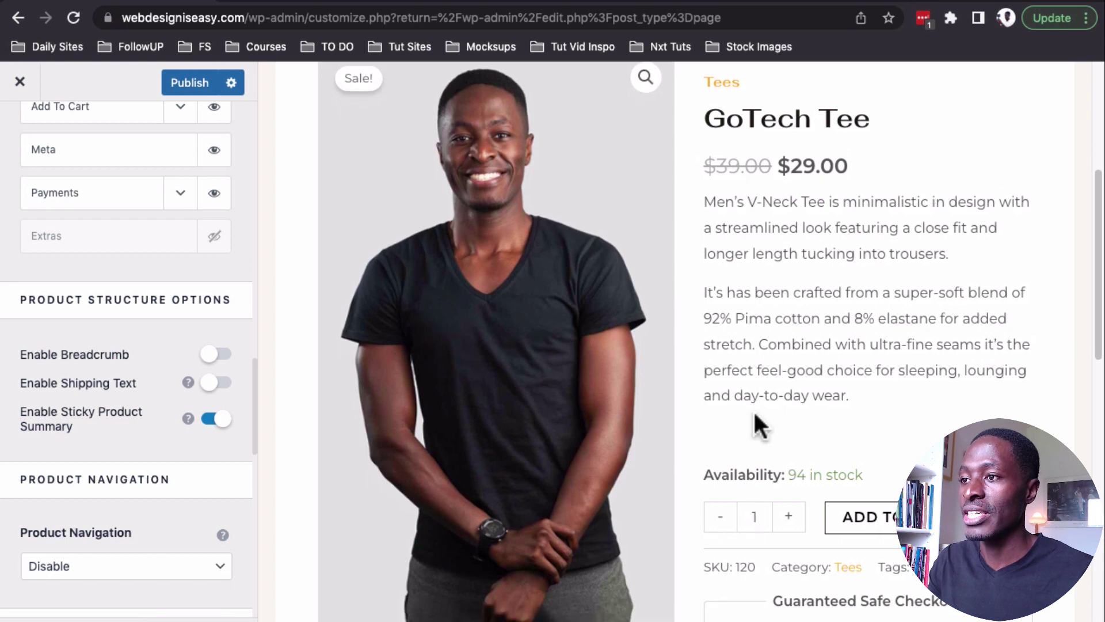
scroll(756, 416, "down", 1)
scroll(753, 409, "down", 5)
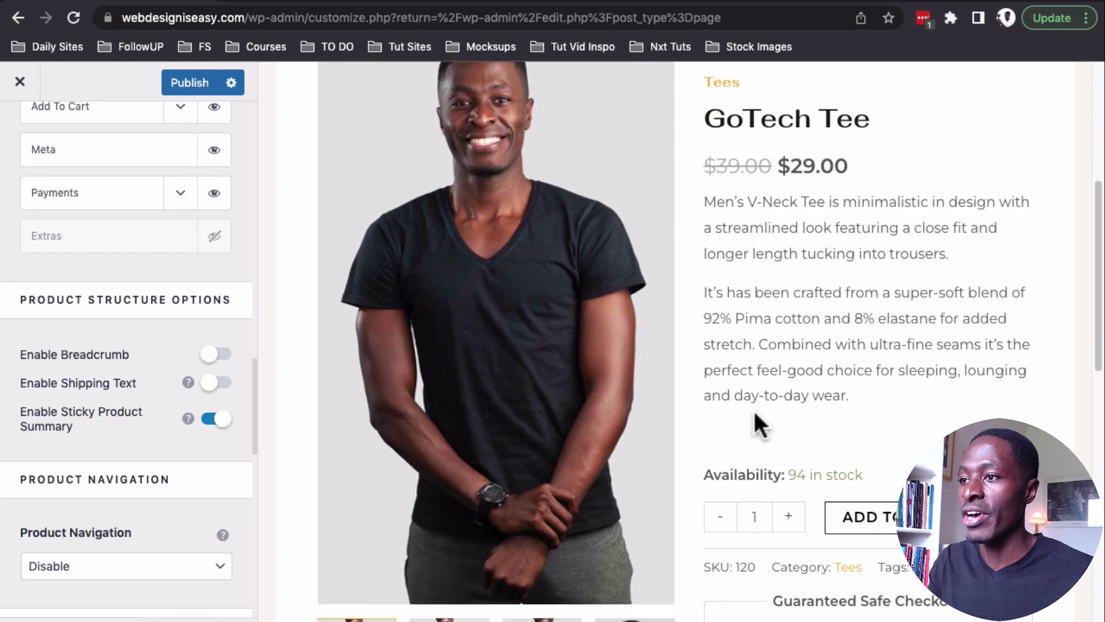
scroll(611, 410, "down", 3)
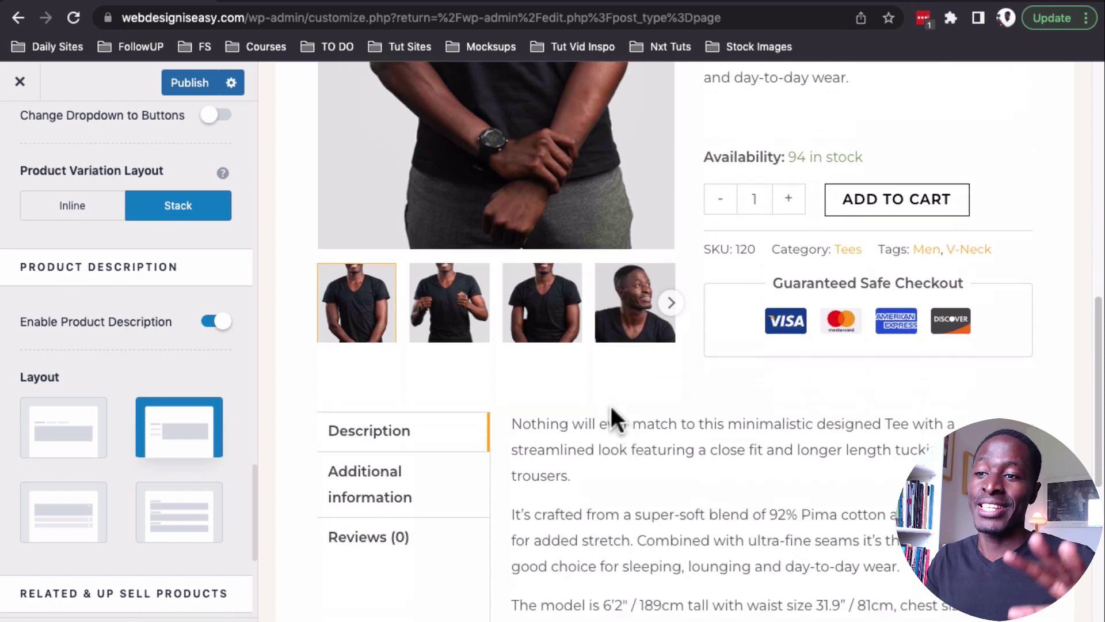
Step: Browse the Additional information, Reviews and Description tabs on the GoTech Tee page
scroll(611, 407, "down", 3)
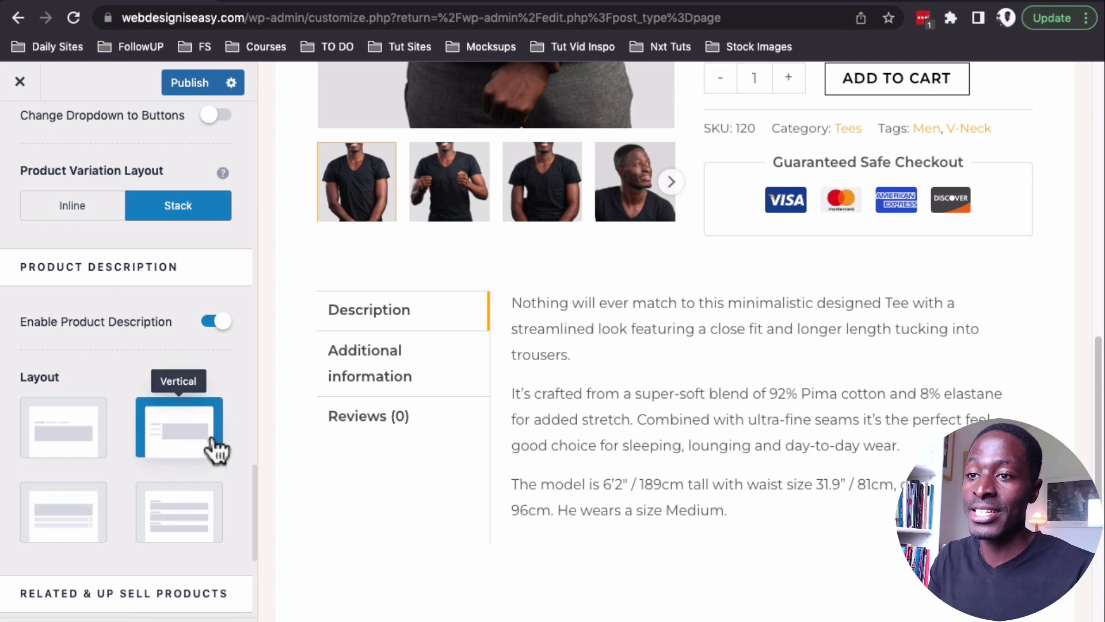
left_click(353, 364)
left_click(362, 423)
left_click(386, 313)
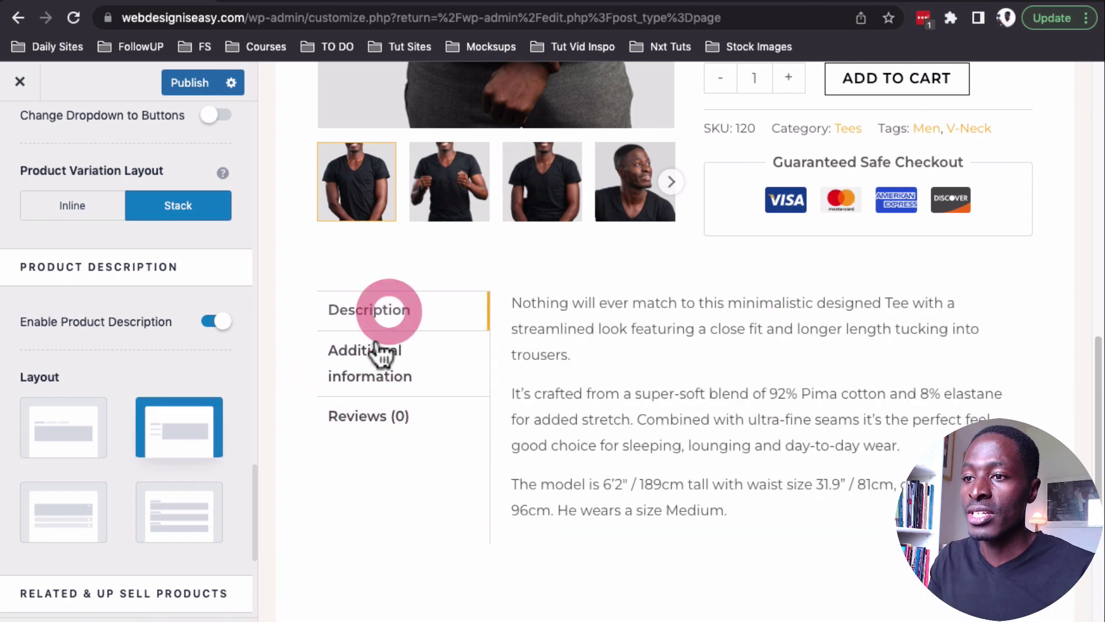
left_click(371, 362)
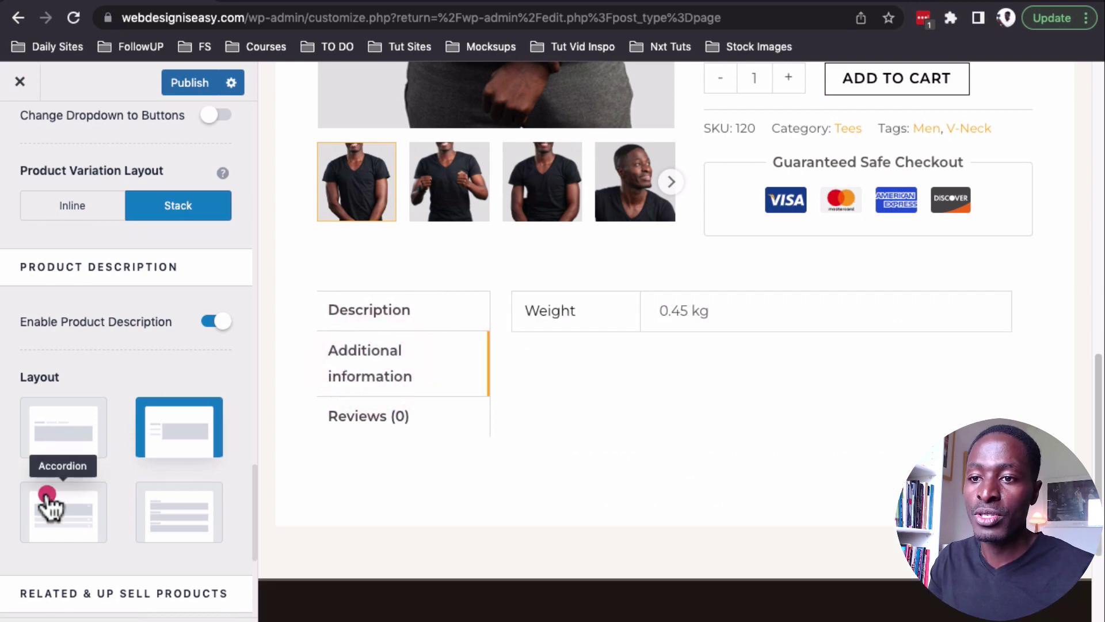
Step: Set Product Description layout to Accordion and expand/collapse Description, Additional information and Reviews (0)
left_click(49, 503)
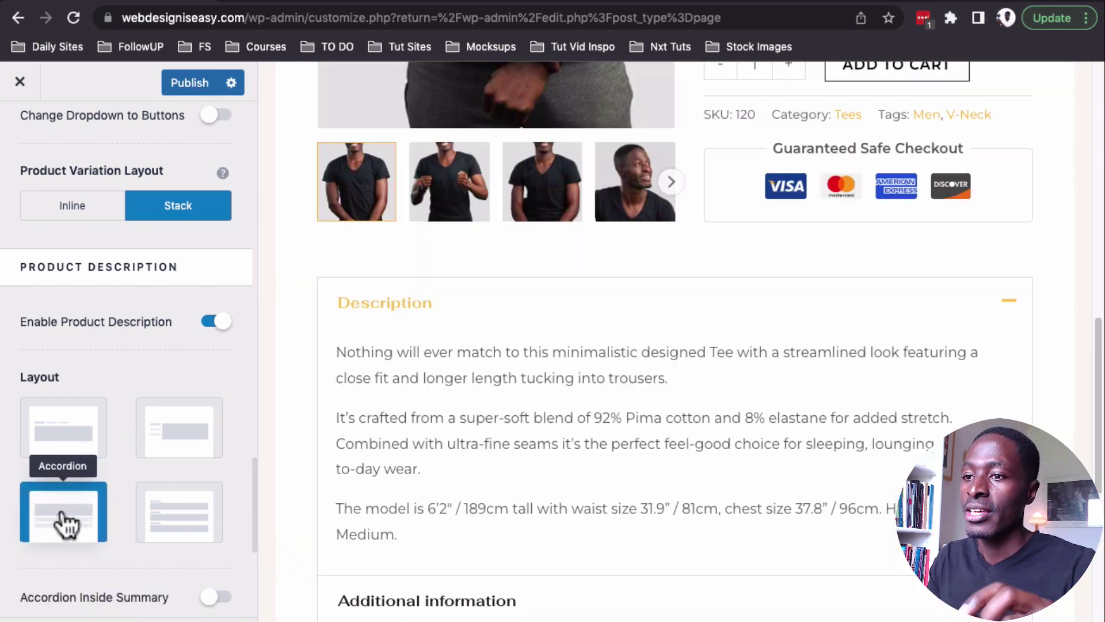
scroll(419, 423, "down", 3)
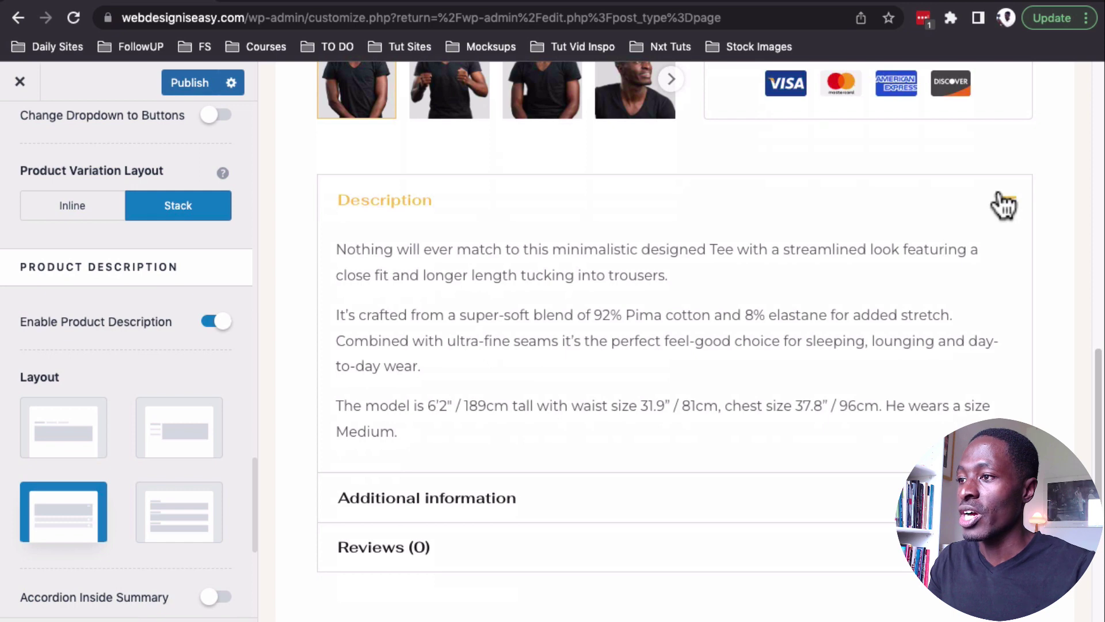
left_click(1004, 205)
left_click(1009, 268)
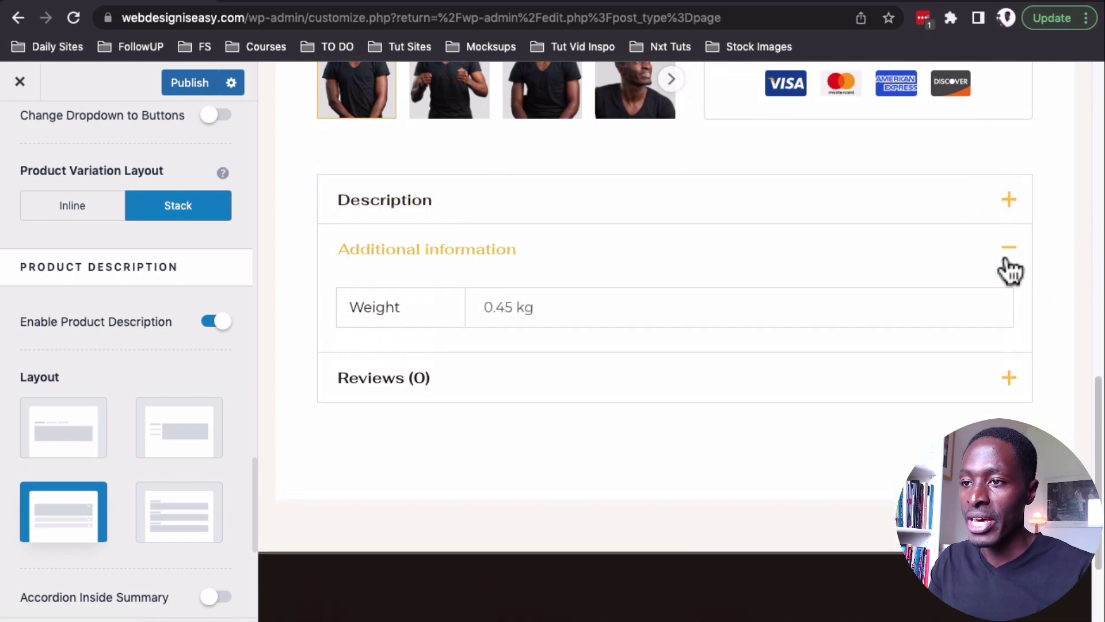
left_click(1008, 275)
left_click(1009, 302)
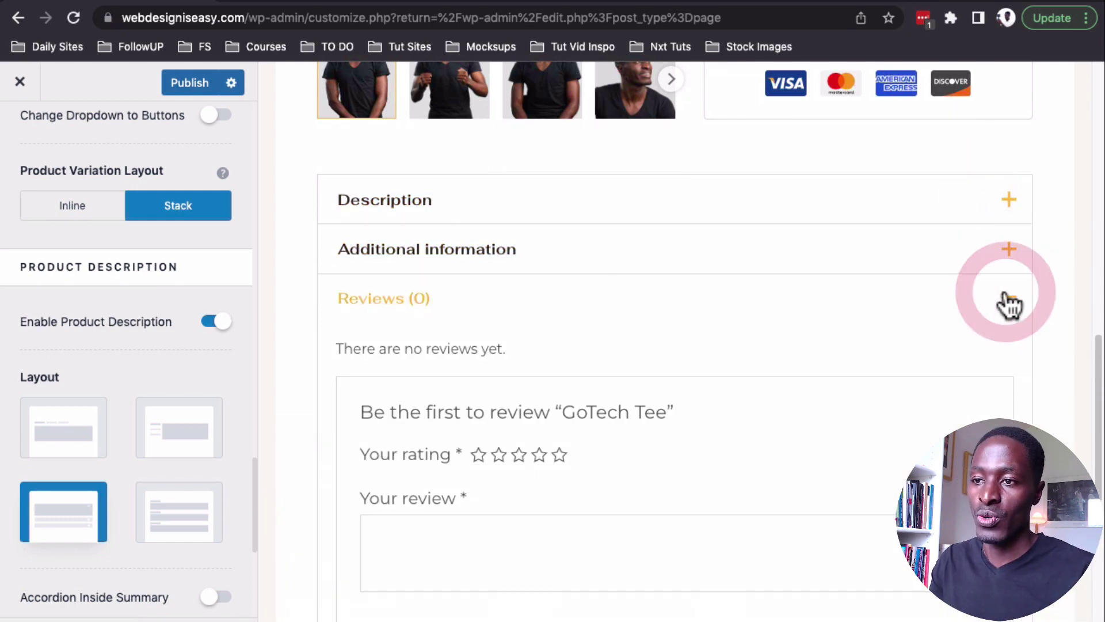
left_click(1010, 300)
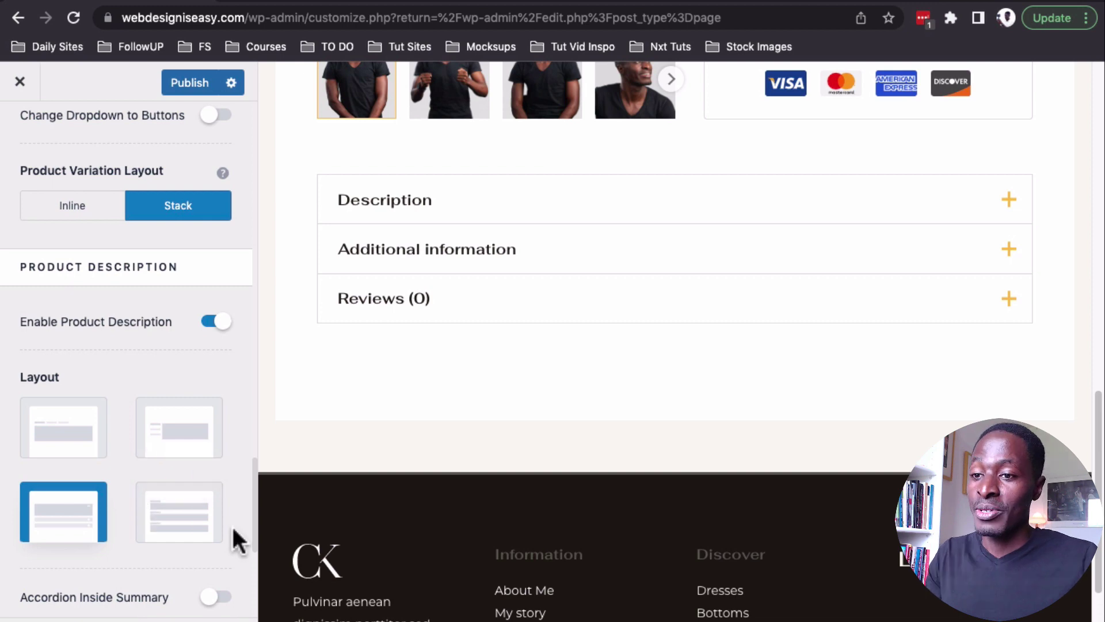
Step: Scroll through the Single Product settings to review the Sticky Add to Cart options
scroll(231, 524, "down", 6)
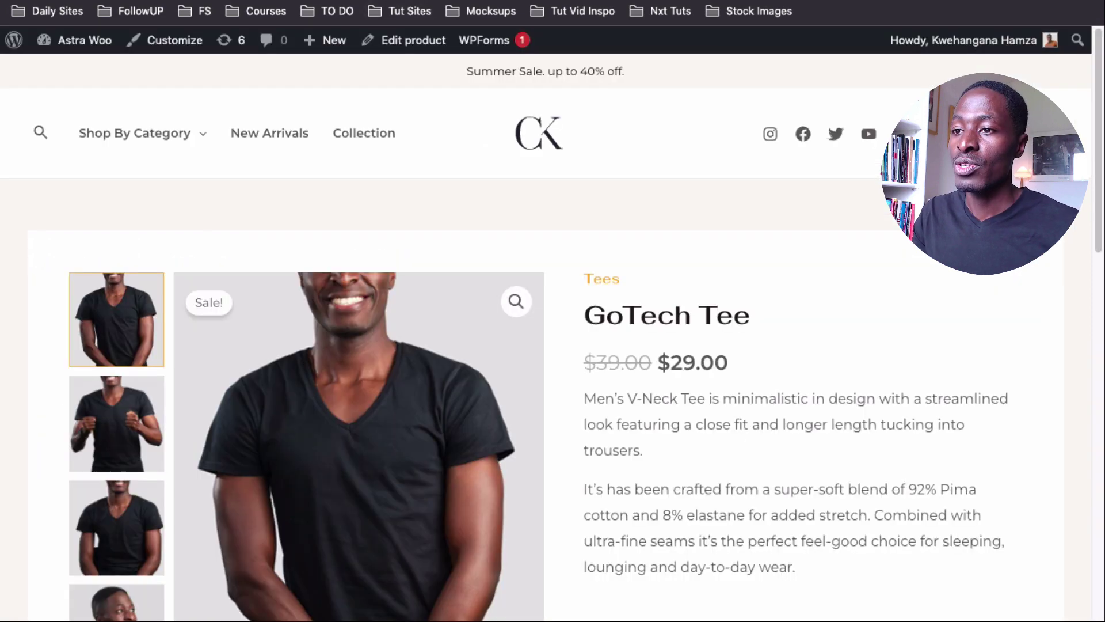
scroll(574, 409, "down", 8)
scroll(575, 410, "down", 9)
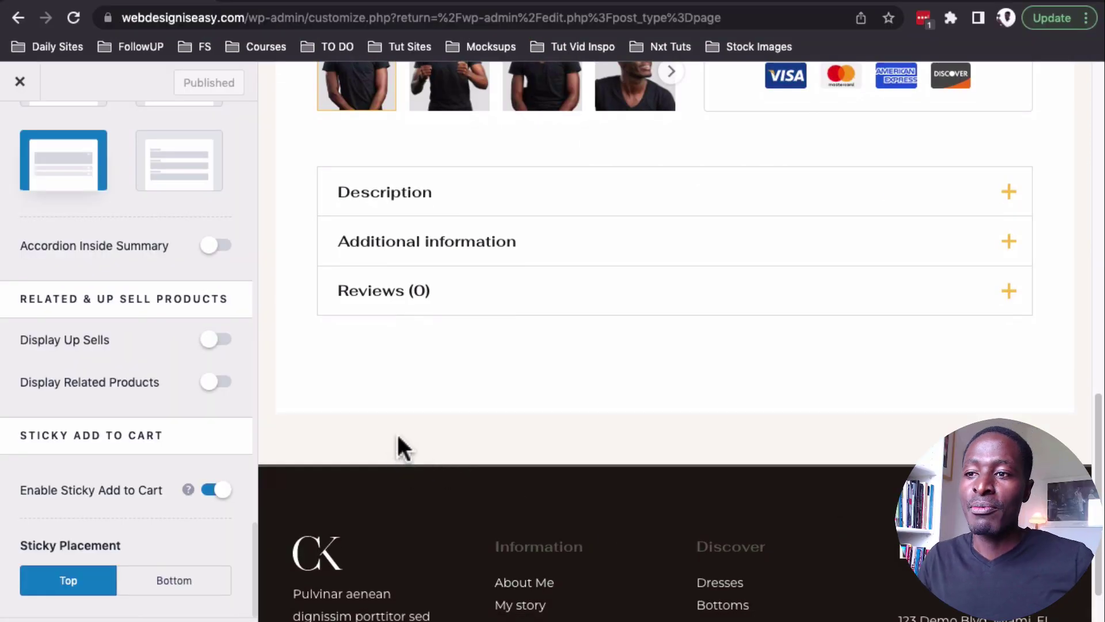
scroll(399, 439, "up", 5)
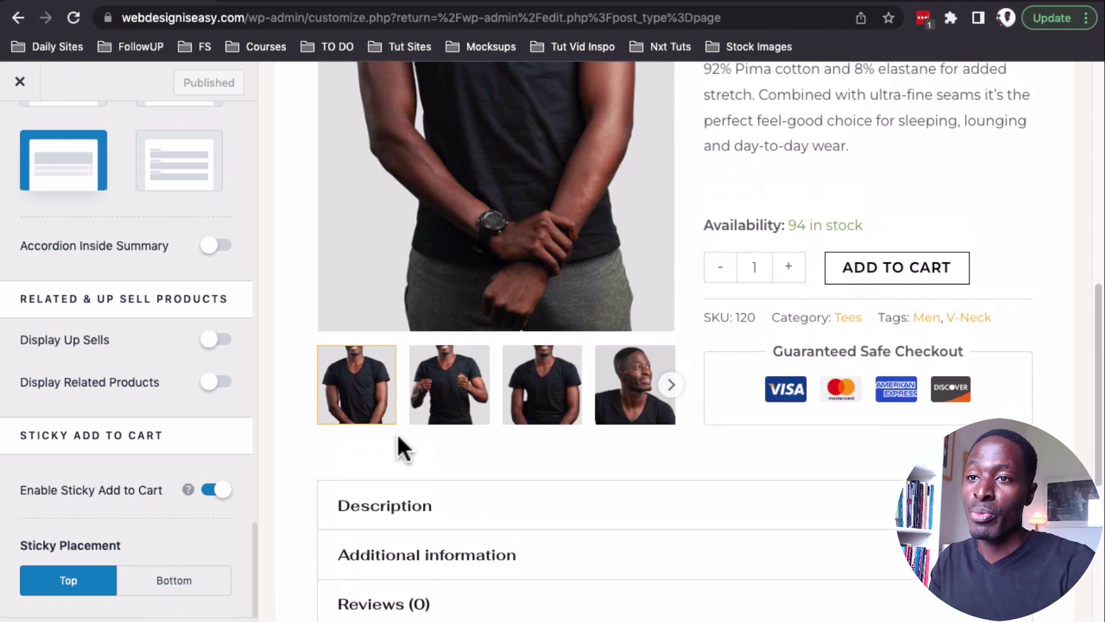
scroll(236, 199, "up", 15)
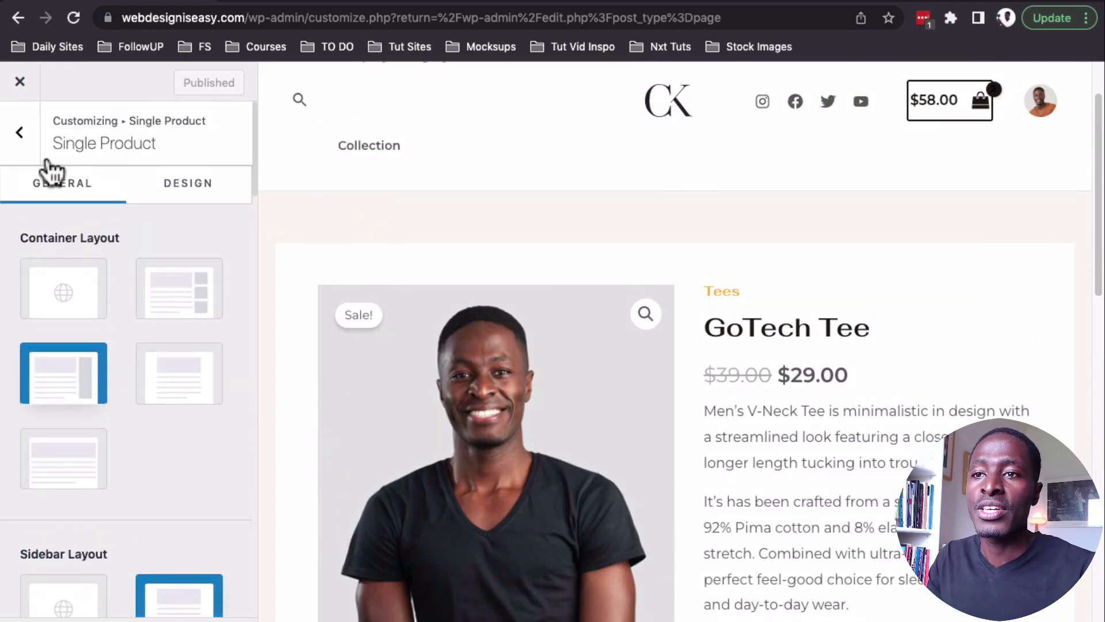
Step: Open the WooCommerce Cart settings and review the modern layout, sticky totals and cross-sells options
left_click(29, 138)
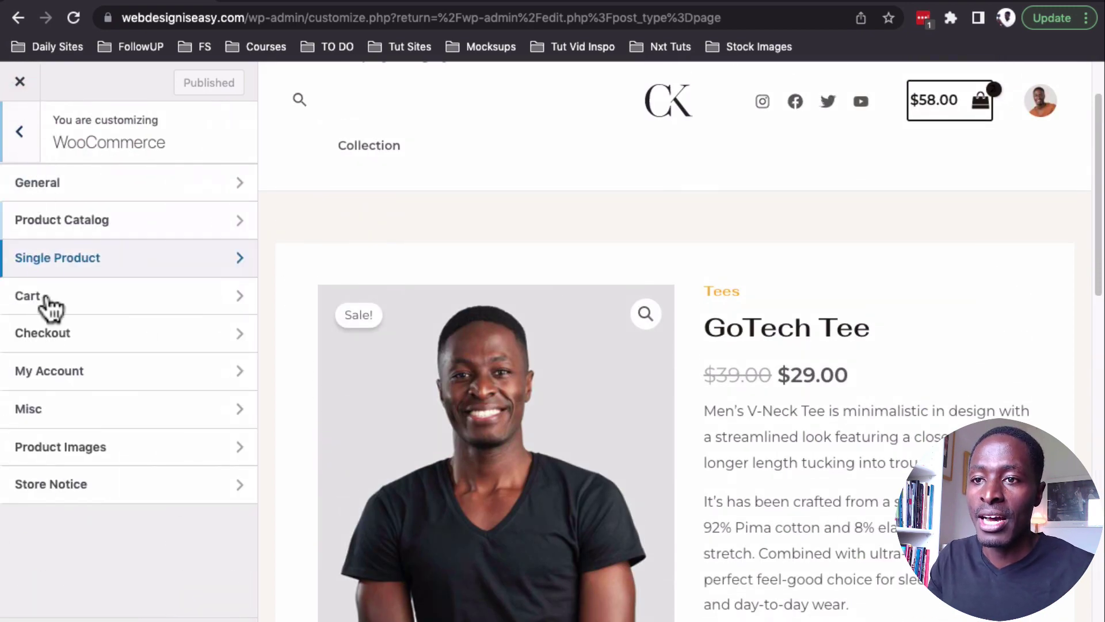
left_click(41, 297)
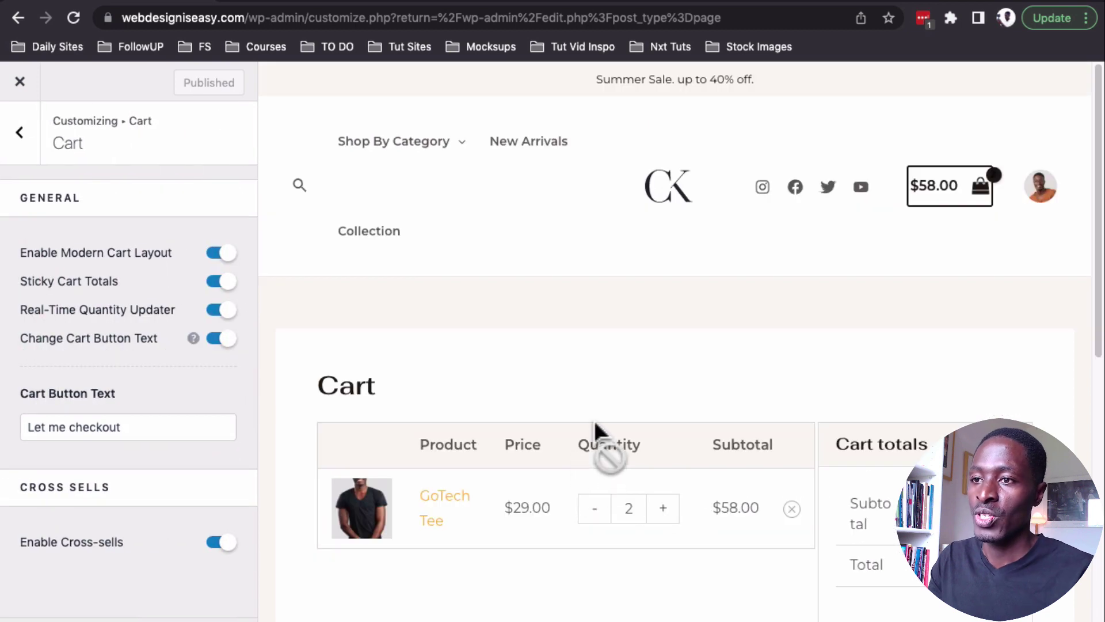
scroll(602, 418, "down", 5)
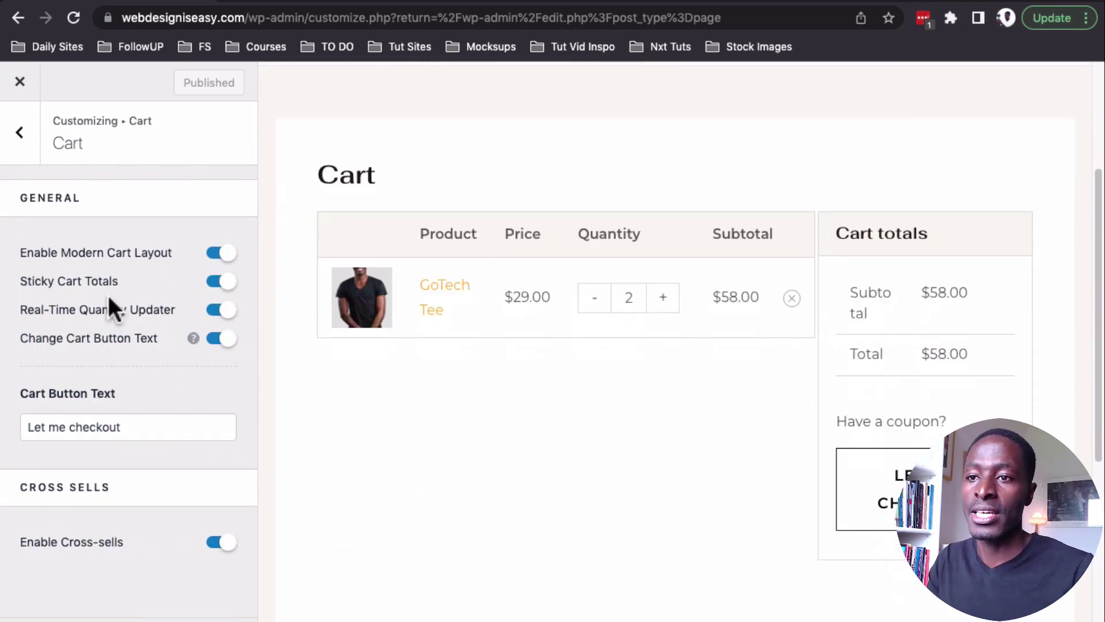
scroll(531, 427, "down", 6)
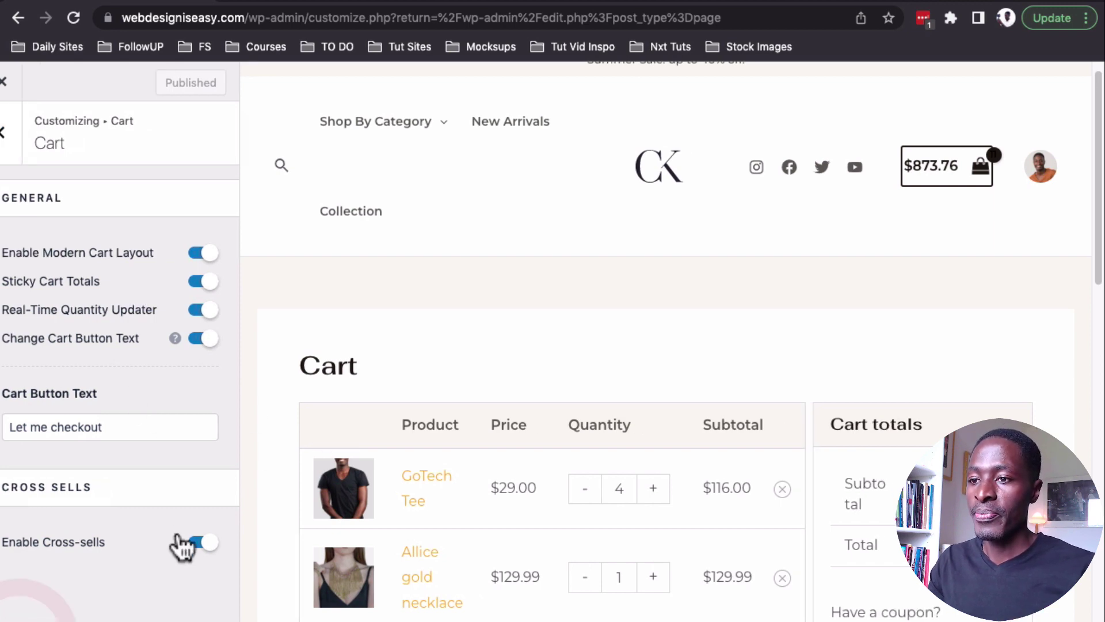
left_click(249, 557)
scroll(40, 558, "down", 5)
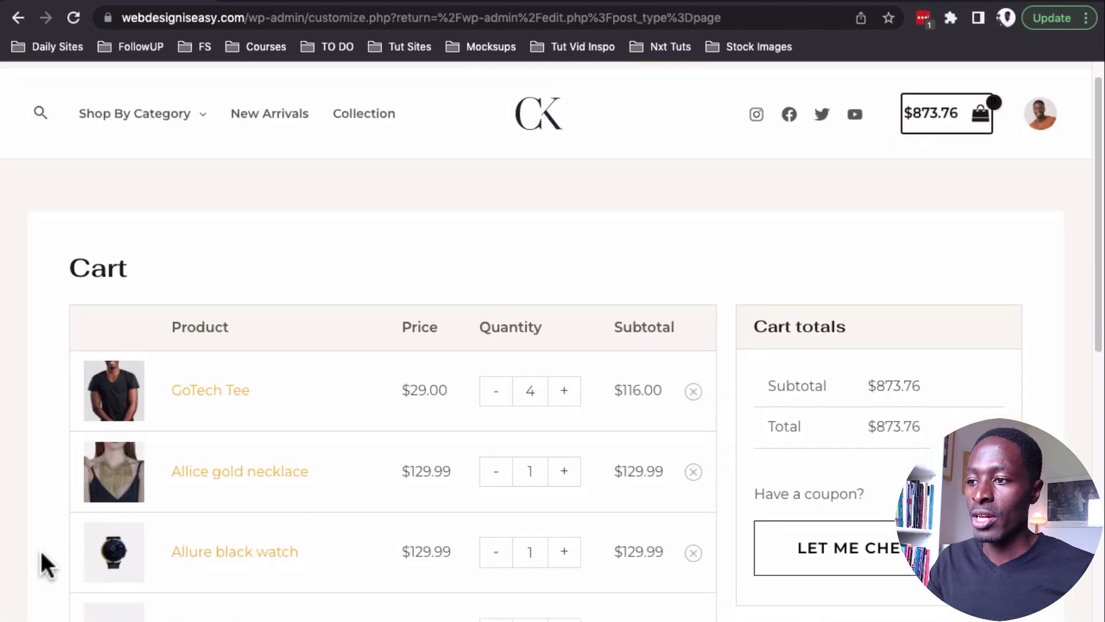
scroll(49, 562, "down", 1)
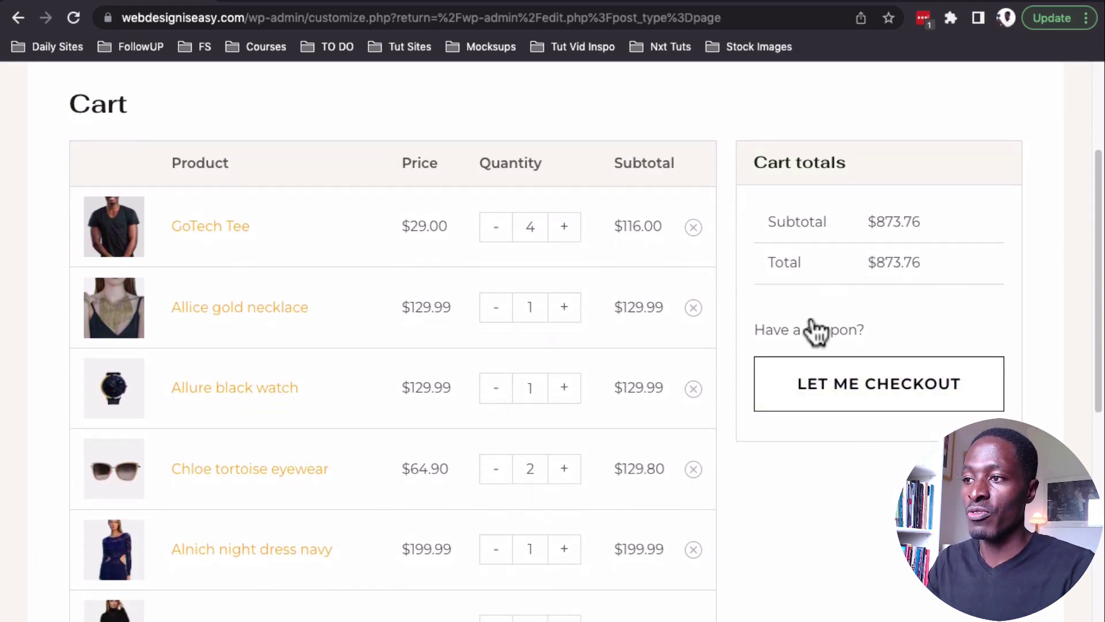
scroll(814, 535, "down", 6)
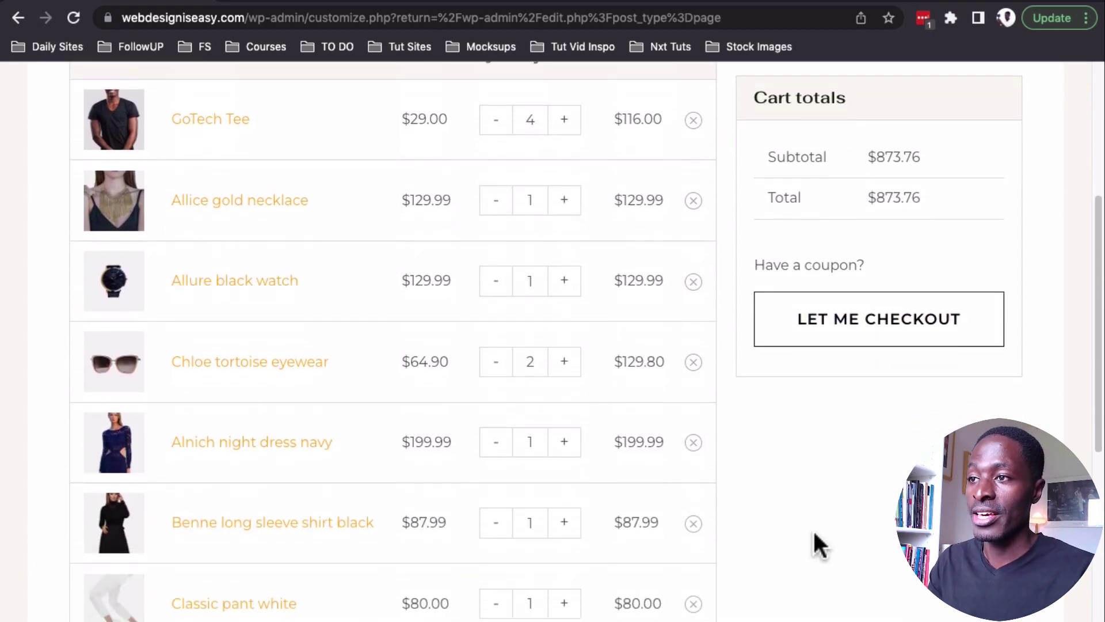
scroll(812, 533, "down", 5)
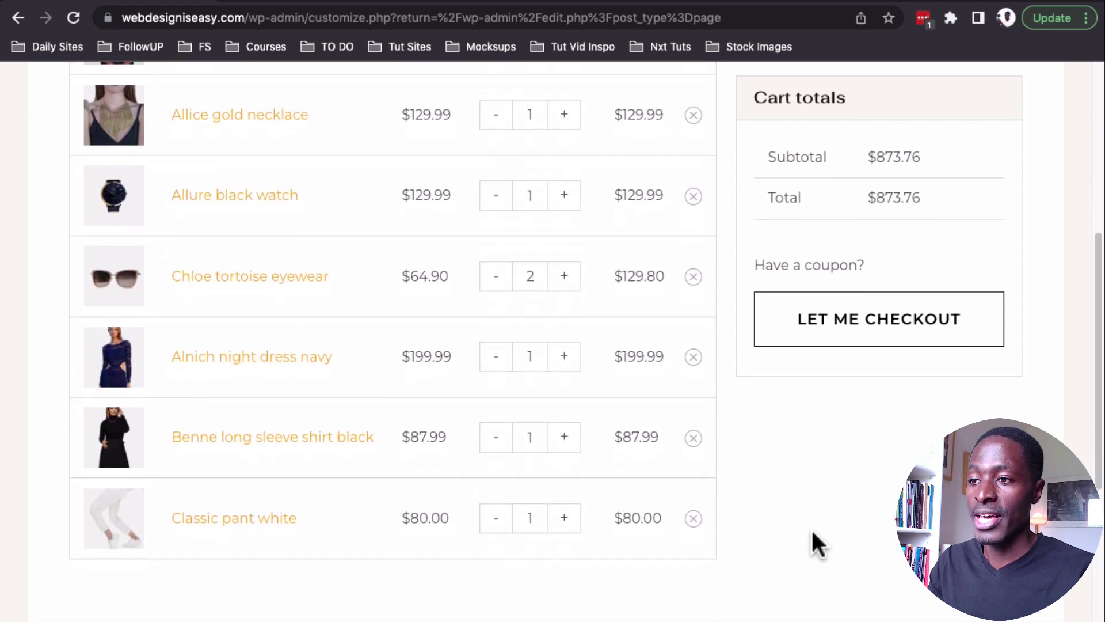
scroll(813, 530, "down", 2)
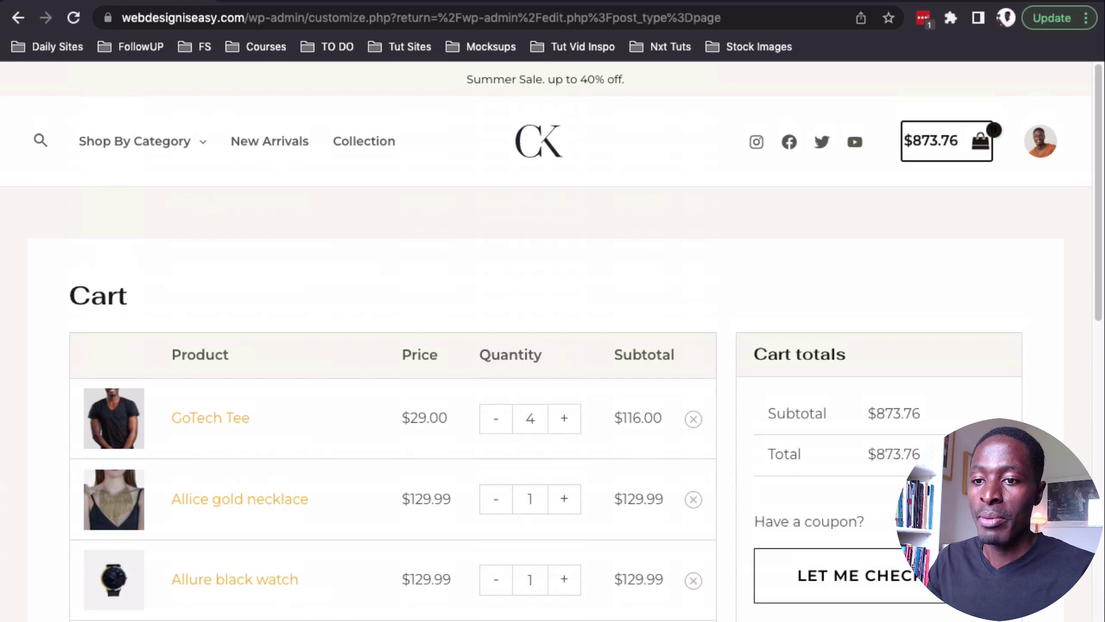
left_click(18, 609)
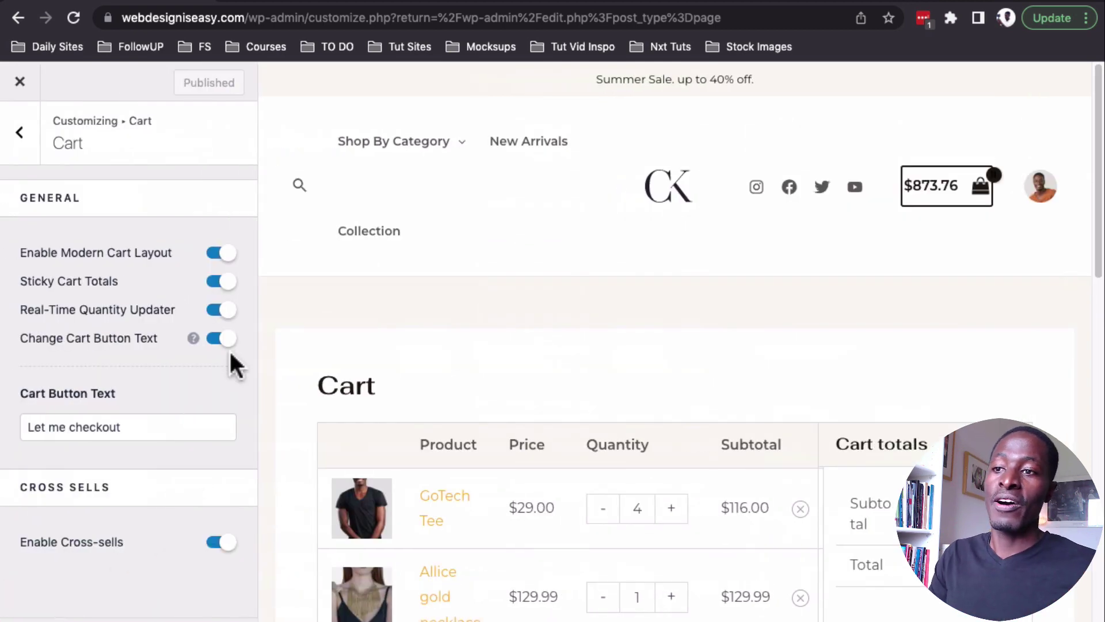
Step: Toggle Modern Cart Layout off and on, then add one Allure black watch, totalling $1,003.75
left_click(212, 255)
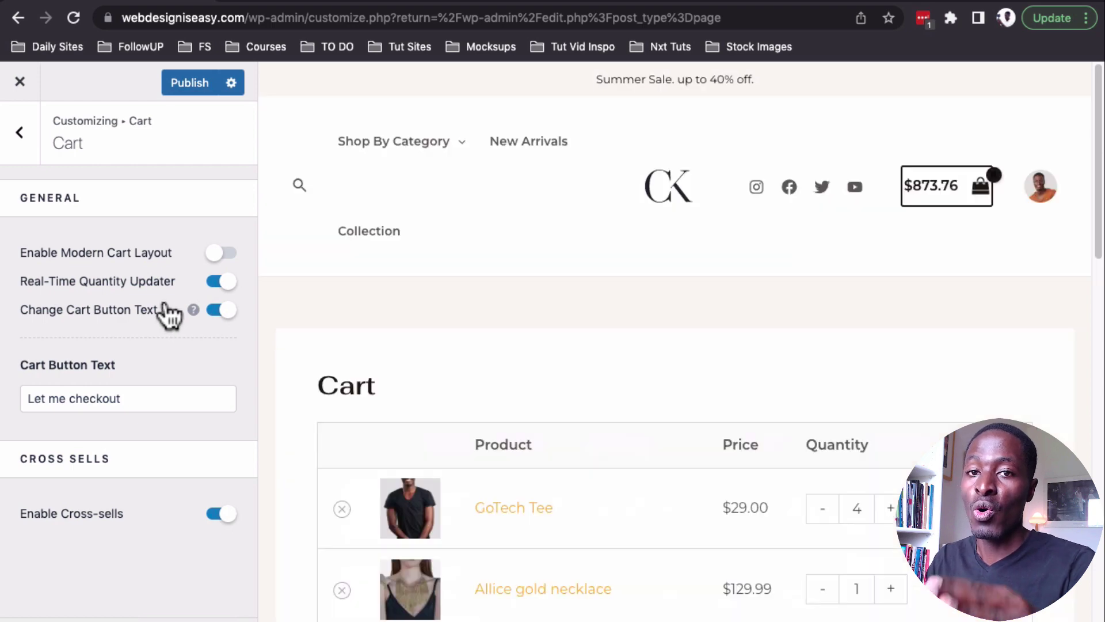
scroll(653, 431, "down", 3)
scroll(654, 435, "down", 5)
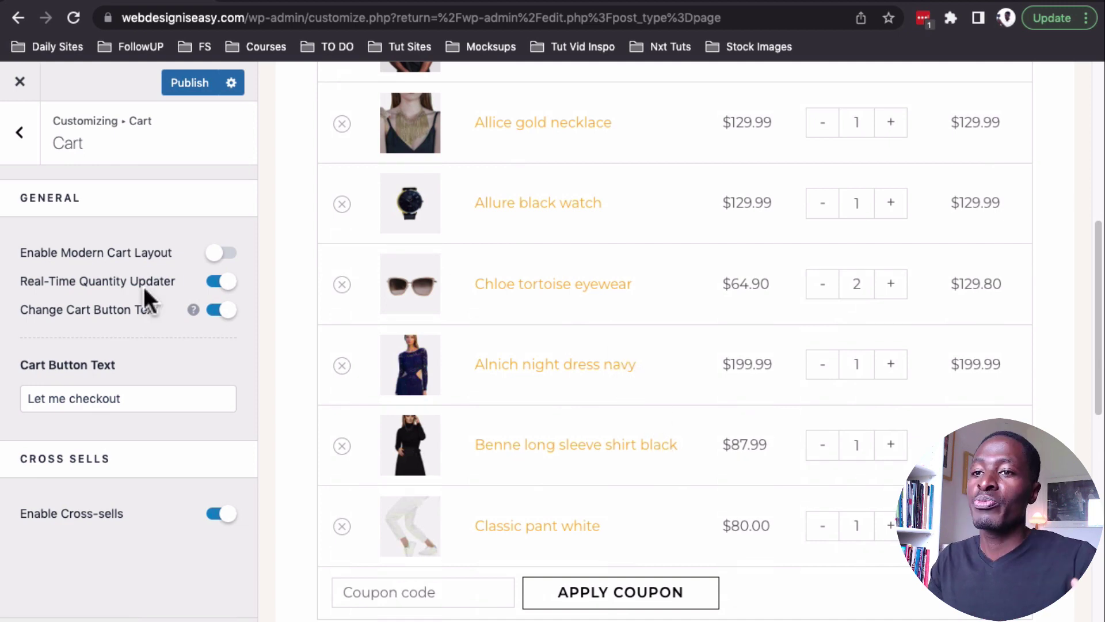
left_click(224, 256)
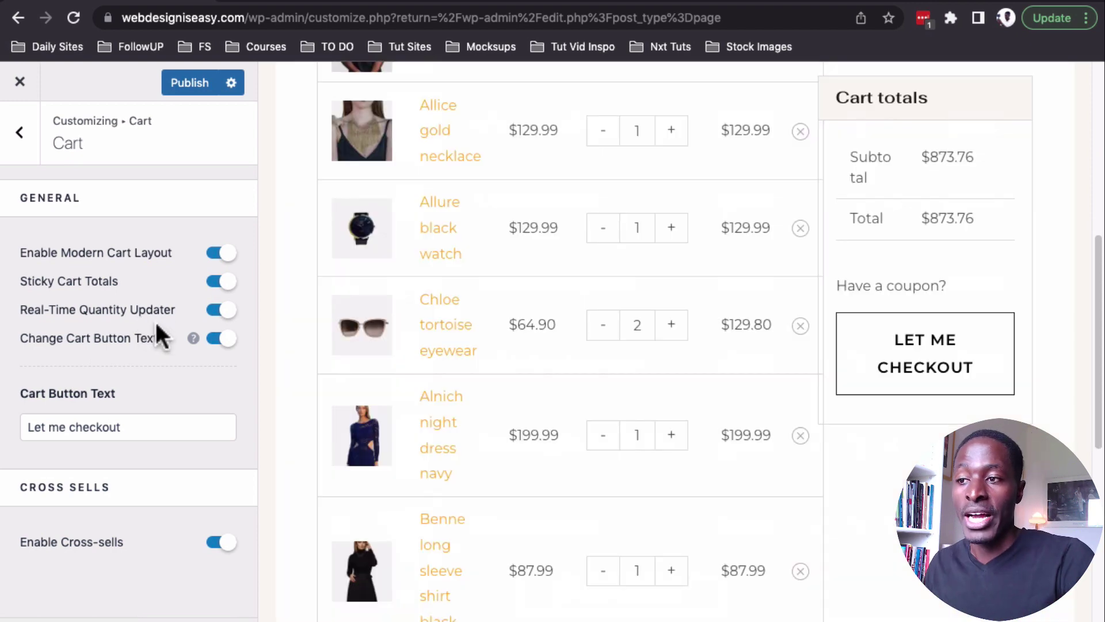
left_click(673, 229)
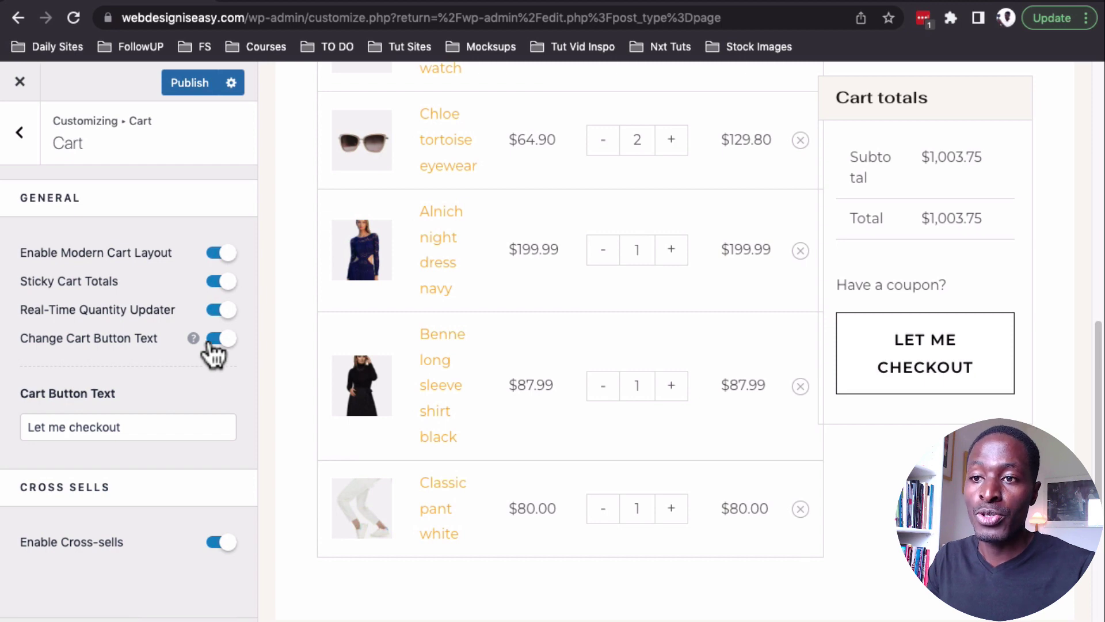
Step: Change the Cart Button Text to "Let's Go To Checkout"
left_click(81, 430)
triple_click(81, 427)
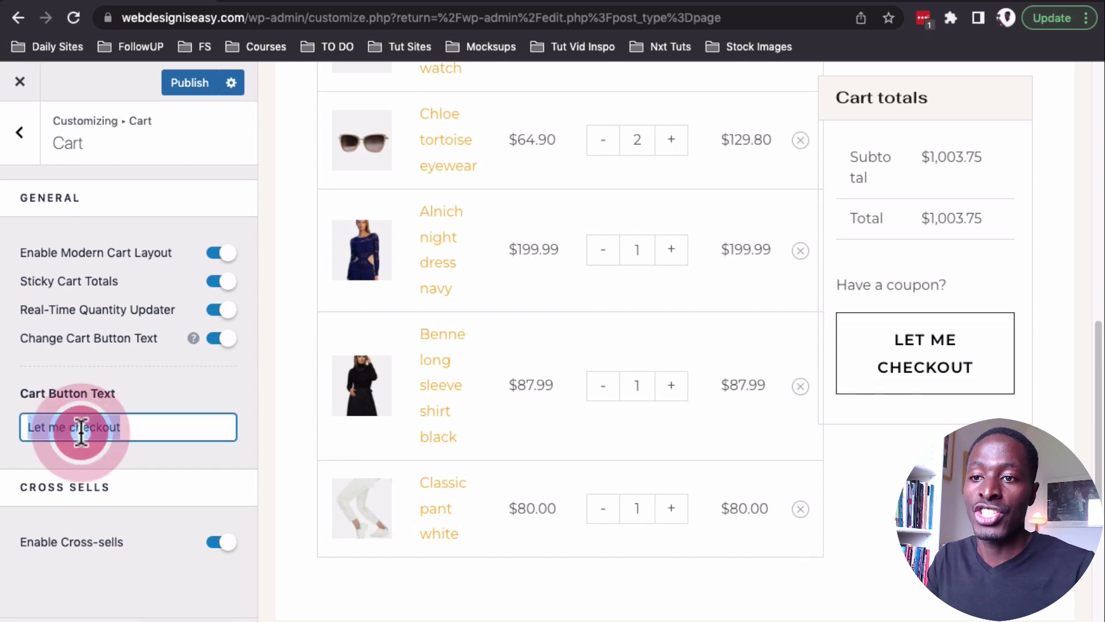
type("Checkout NOW")
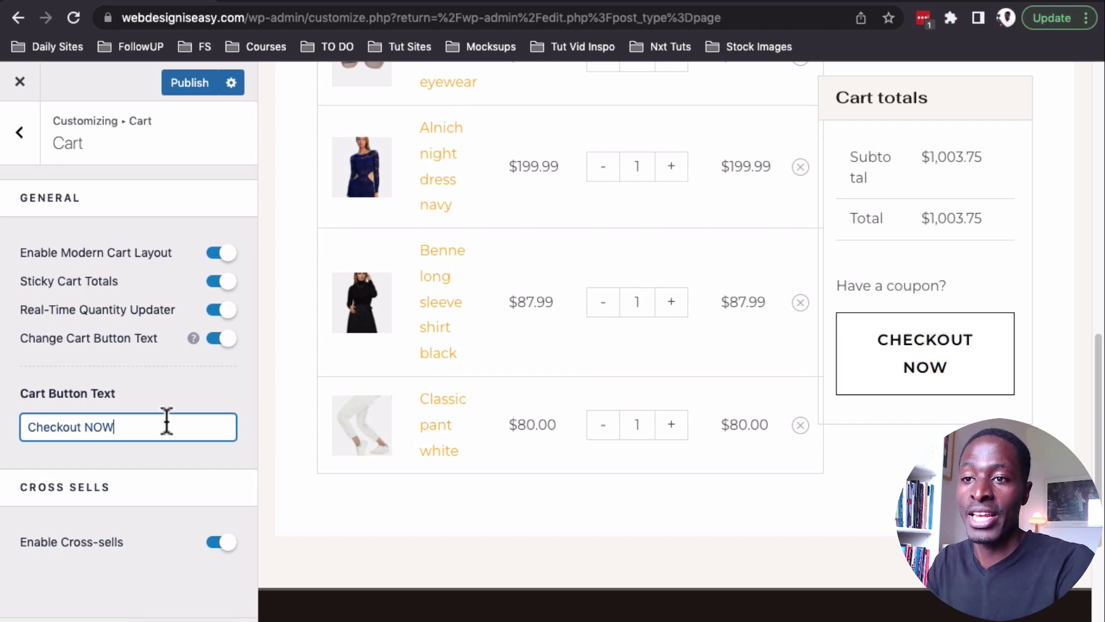
triple_click(149, 428)
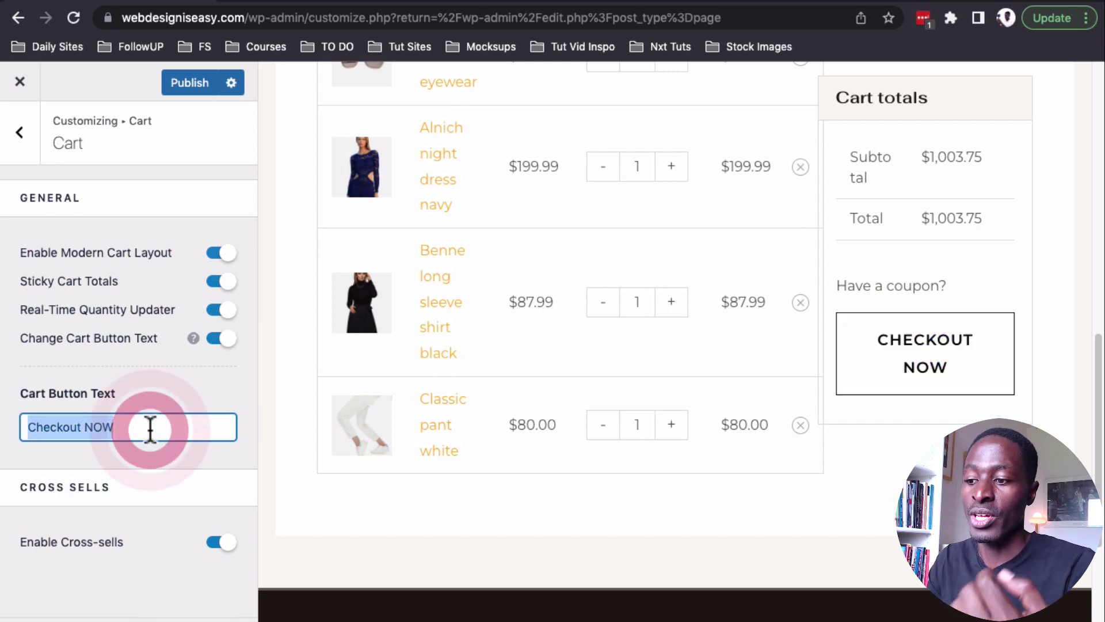
type("Let's ")
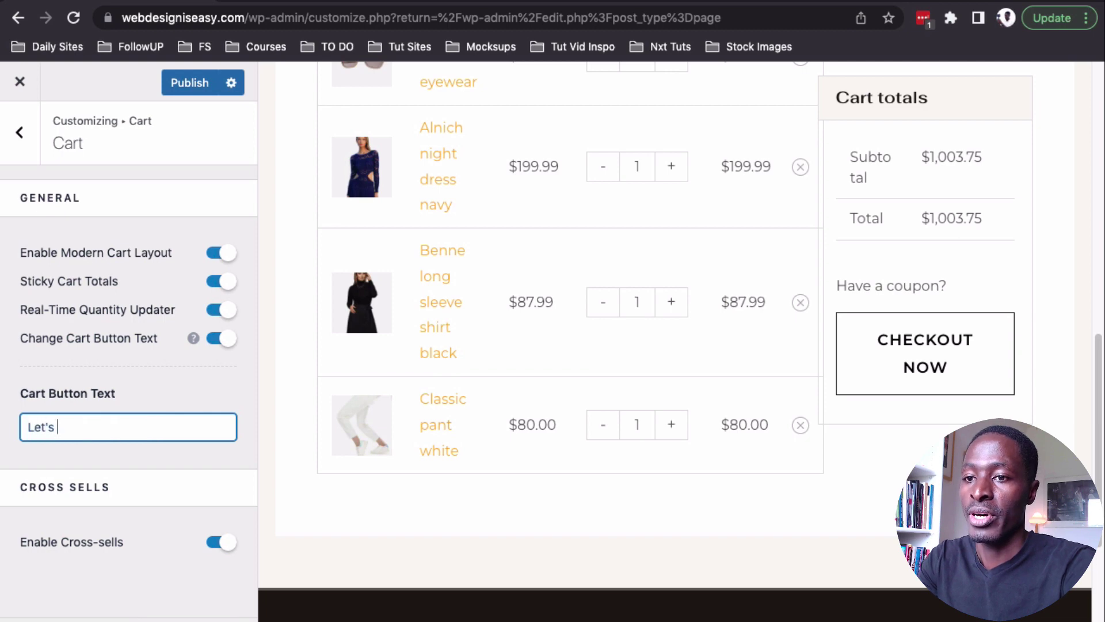
type("L")
type("Go To Checkout")
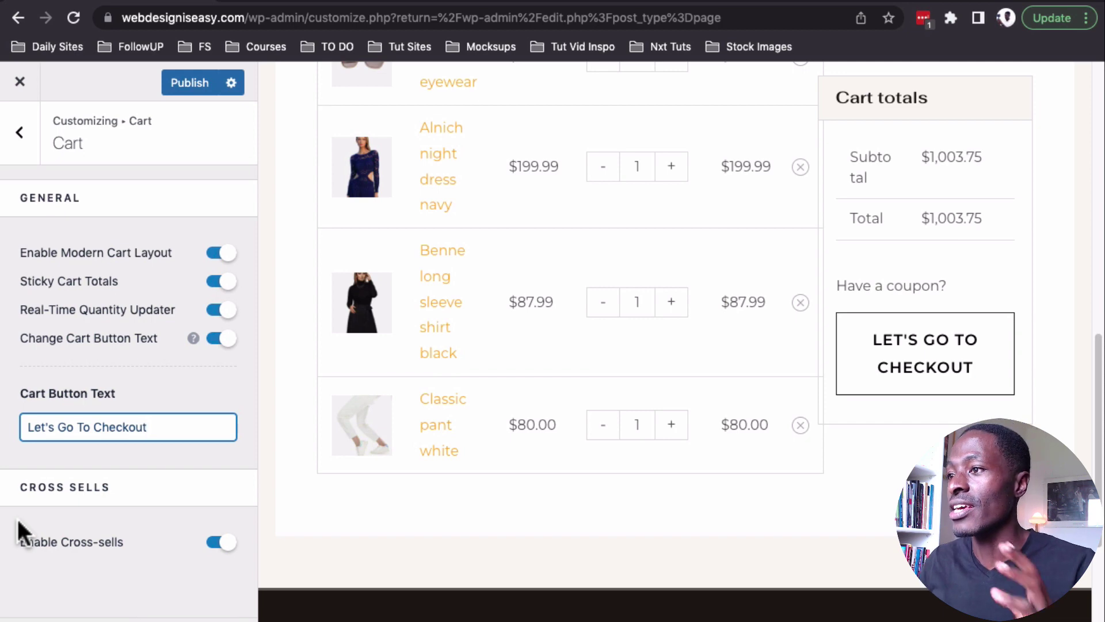
scroll(1007, 403, "down", 2)
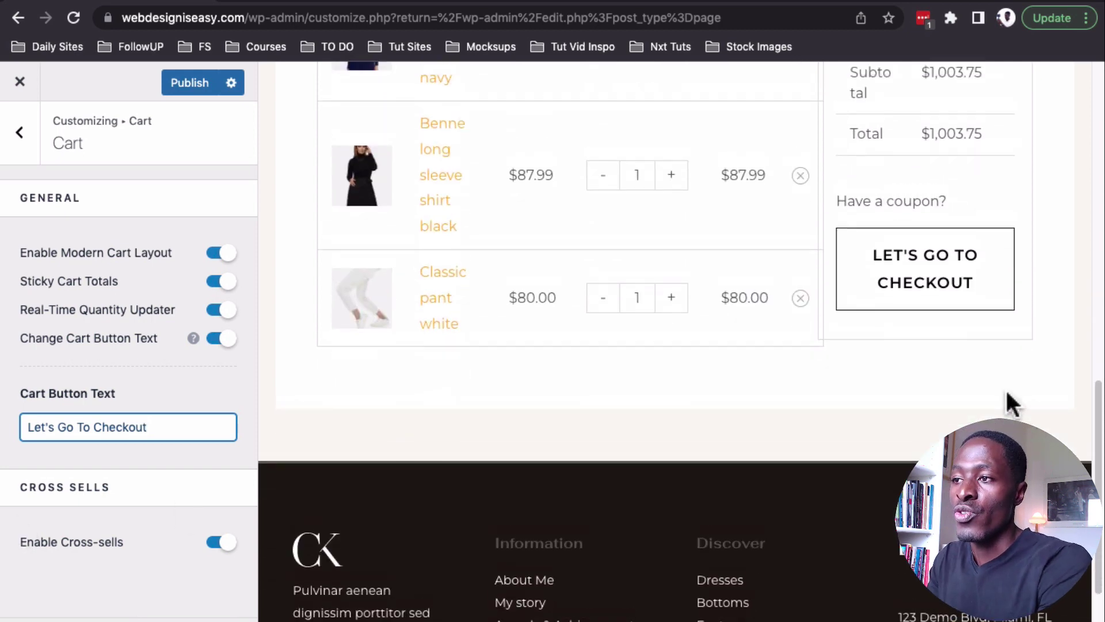
scroll(1007, 402, "up", 9)
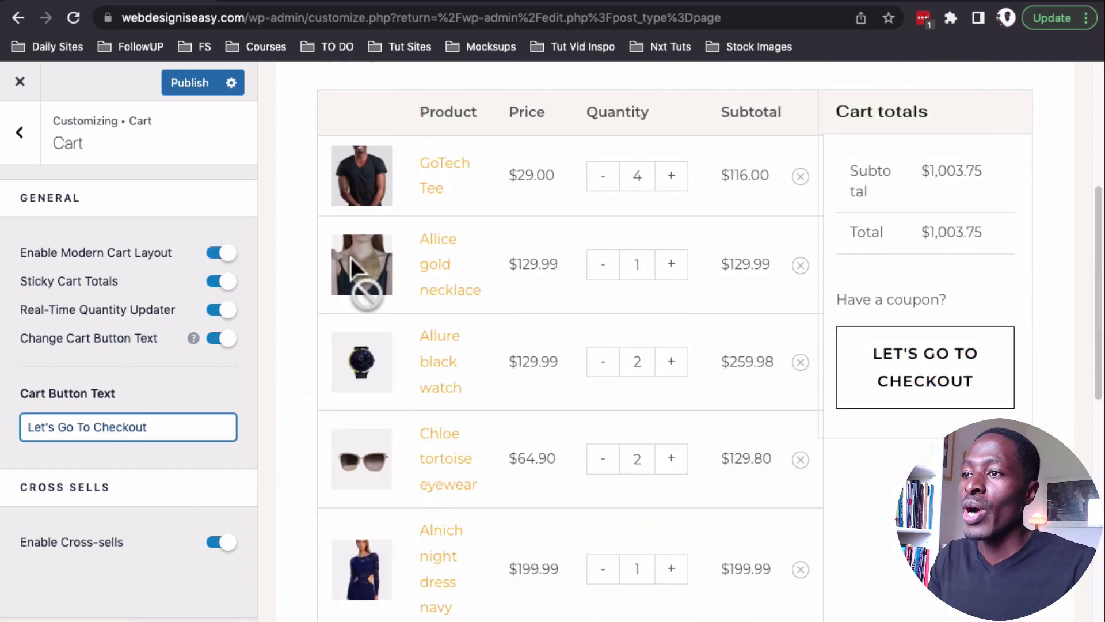
scroll(365, 292, "up", 5)
scroll(913, 306, "down", 4)
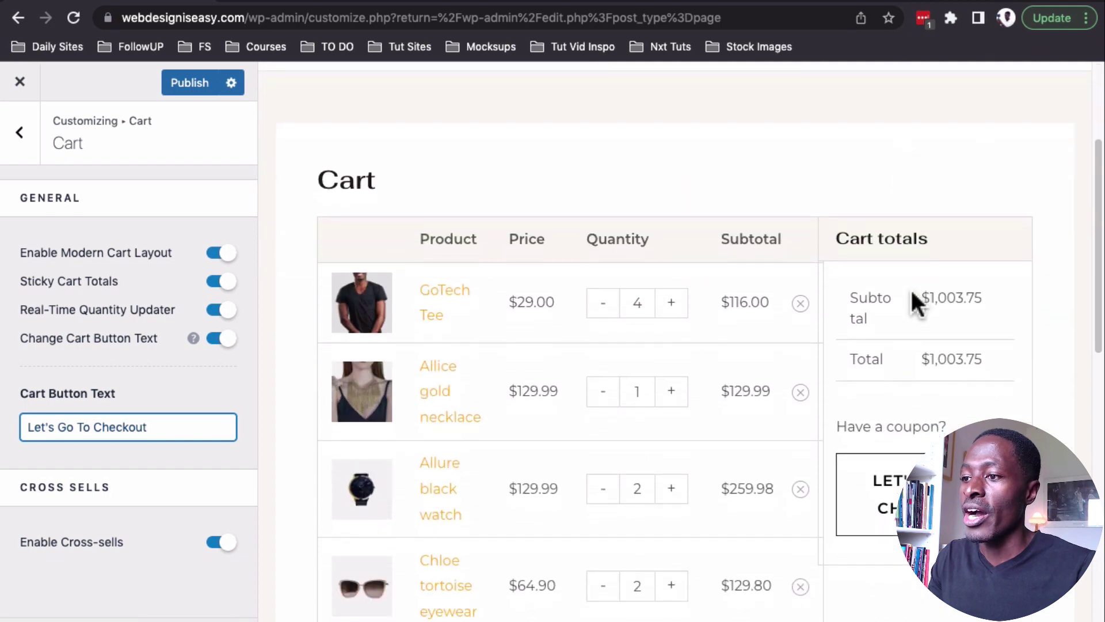
Step: Go to checkout, then switch the Checkout Layout to Default and back to Modern
left_click(904, 461)
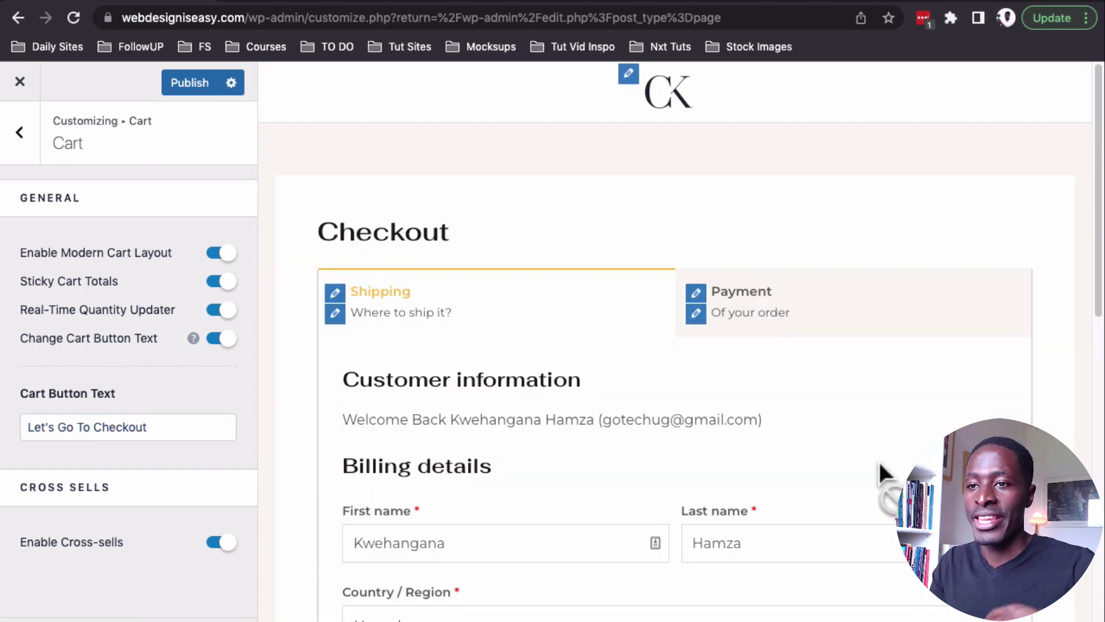
left_click(20, 143)
left_click(105, 348)
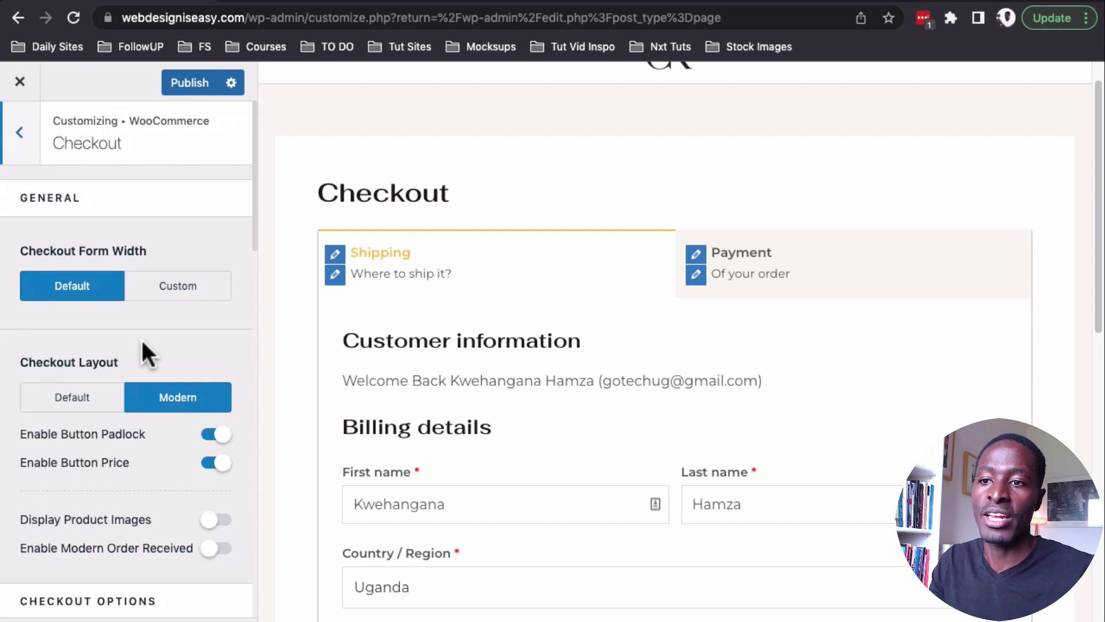
scroll(142, 342, "down", 5)
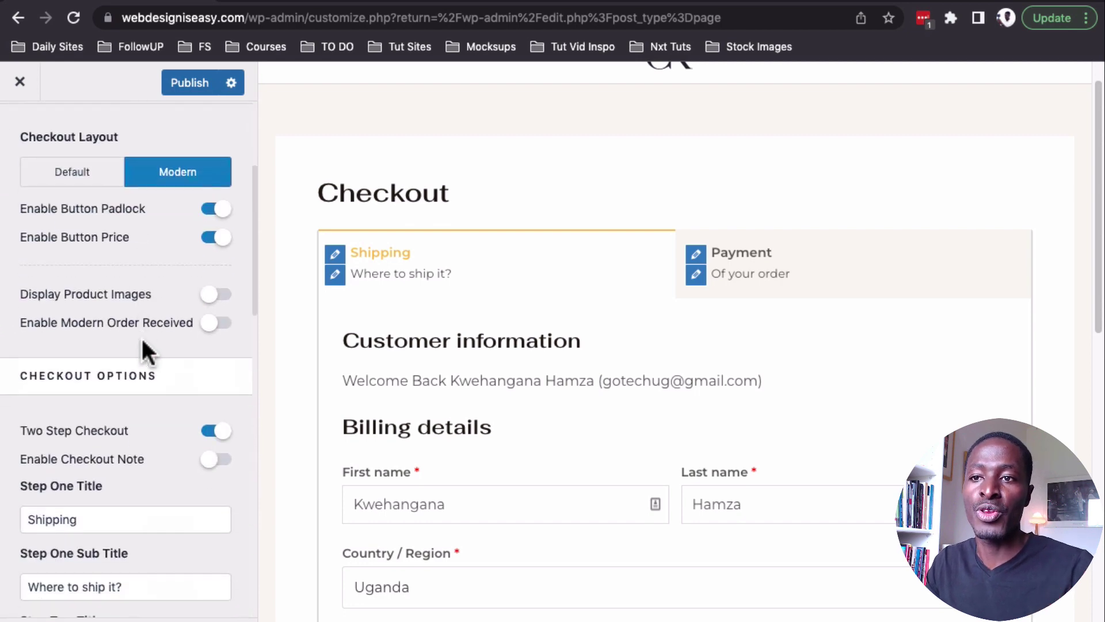
left_click(85, 179)
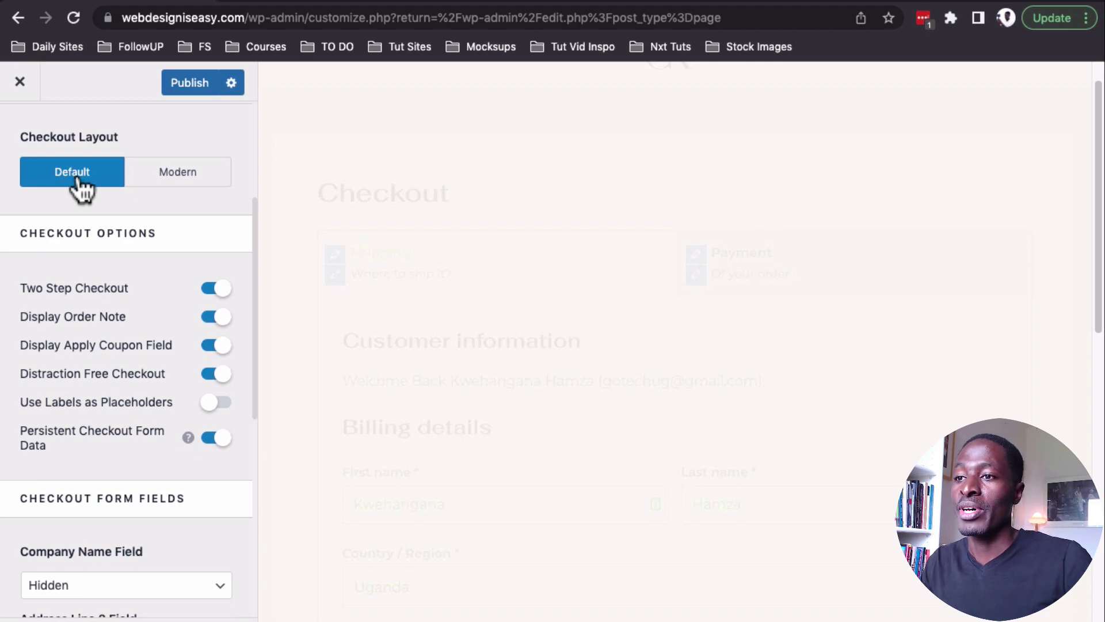
scroll(893, 450, "down", 3)
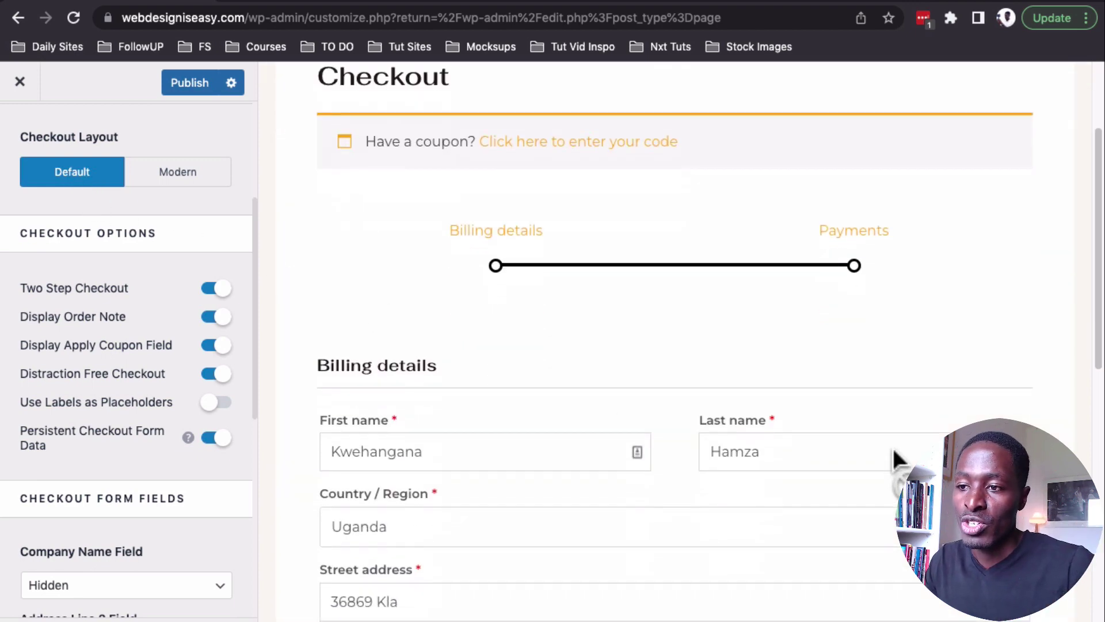
left_click(151, 175)
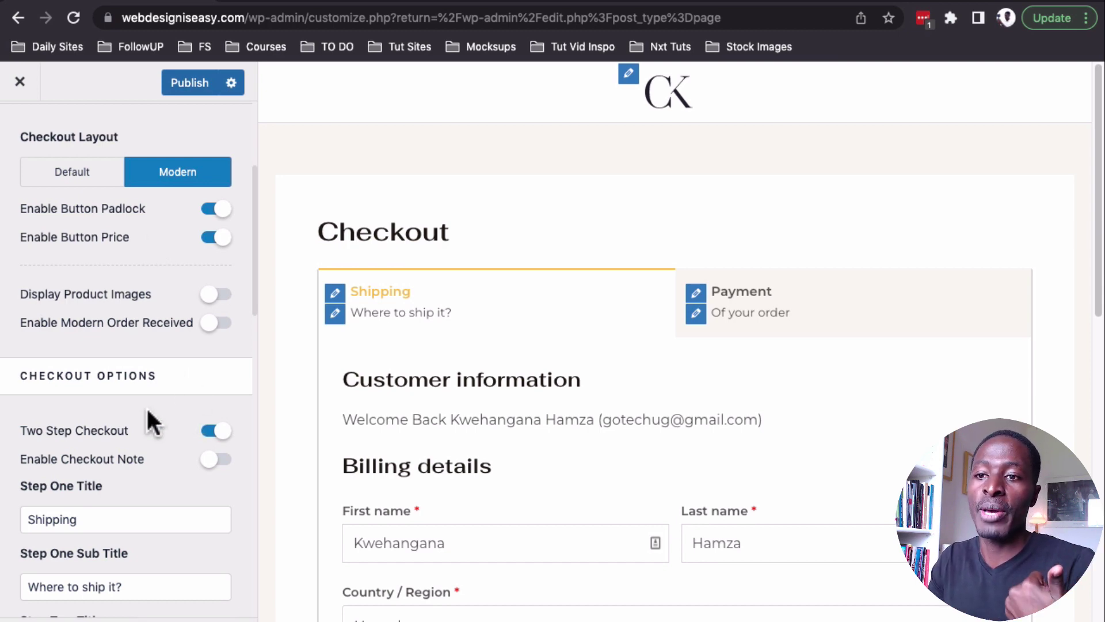
Step: Preview the checkout's Payment step, then return the preview to the Shipping step
left_click(765, 297)
left_click(396, 314)
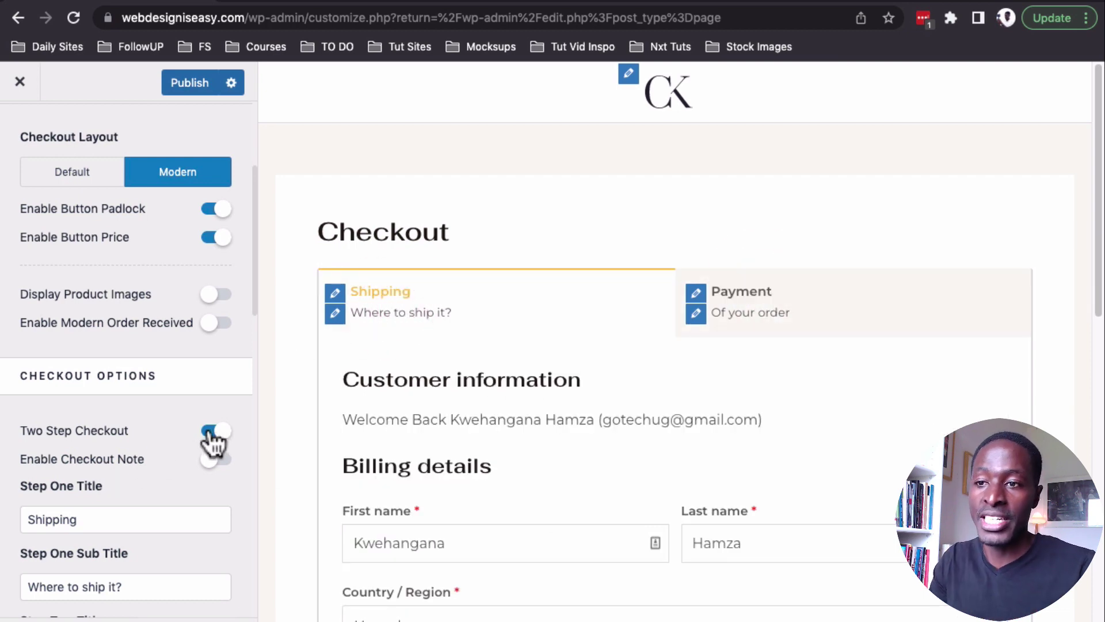
scroll(181, 444, "down", 10)
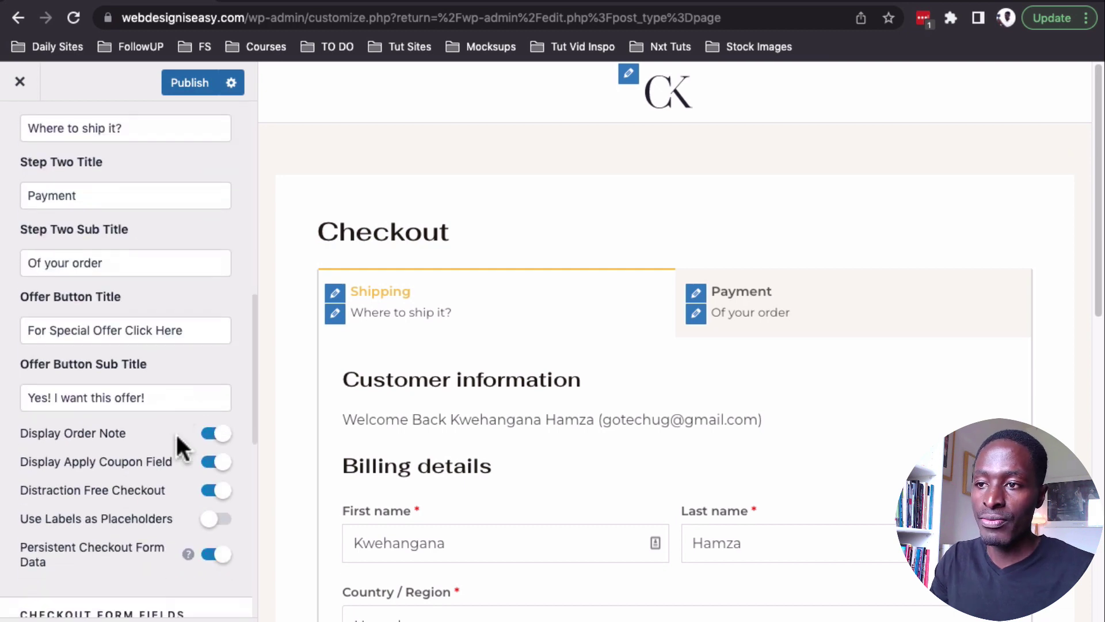
scroll(201, 409, "up", 3)
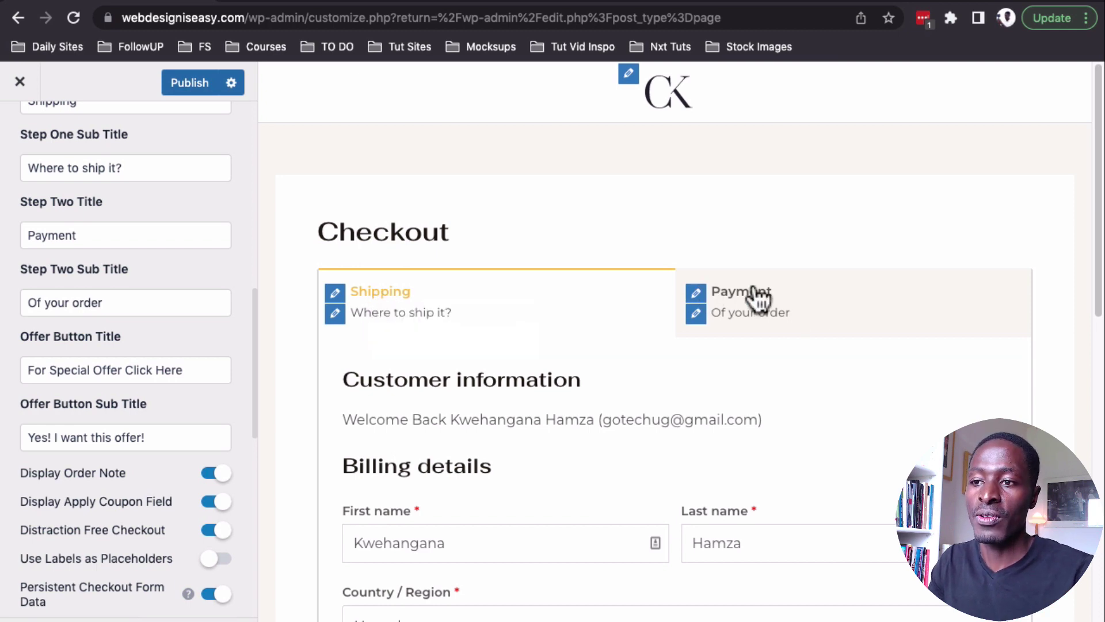
Step: Turn on Display Product Images in the checkout settings and review the Payment step thumbnails
left_click(784, 311, "shift")
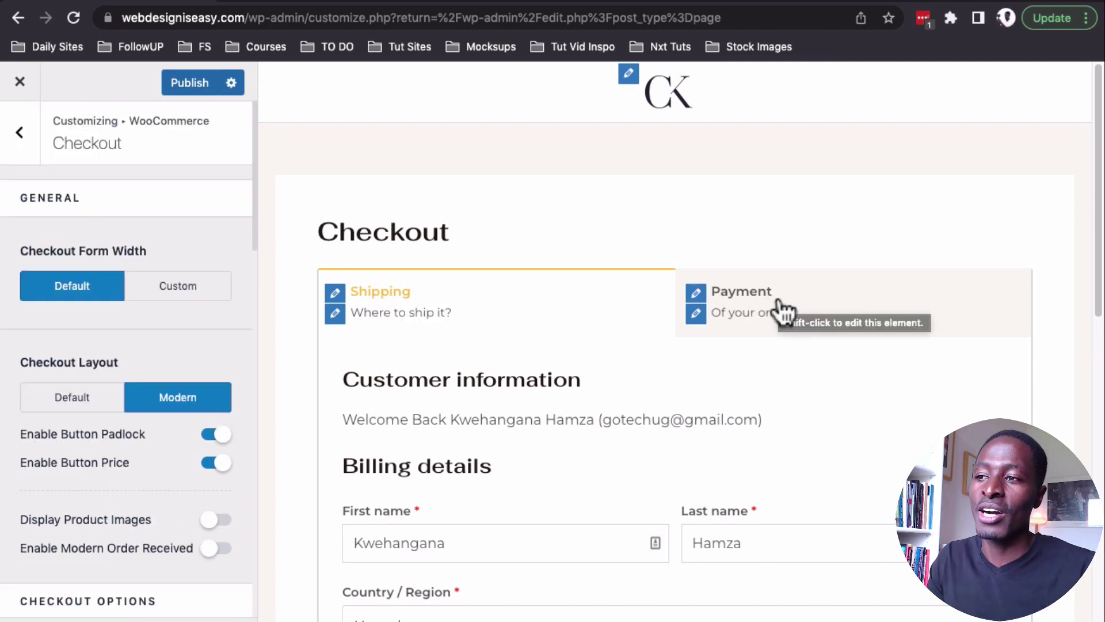
left_click(782, 309)
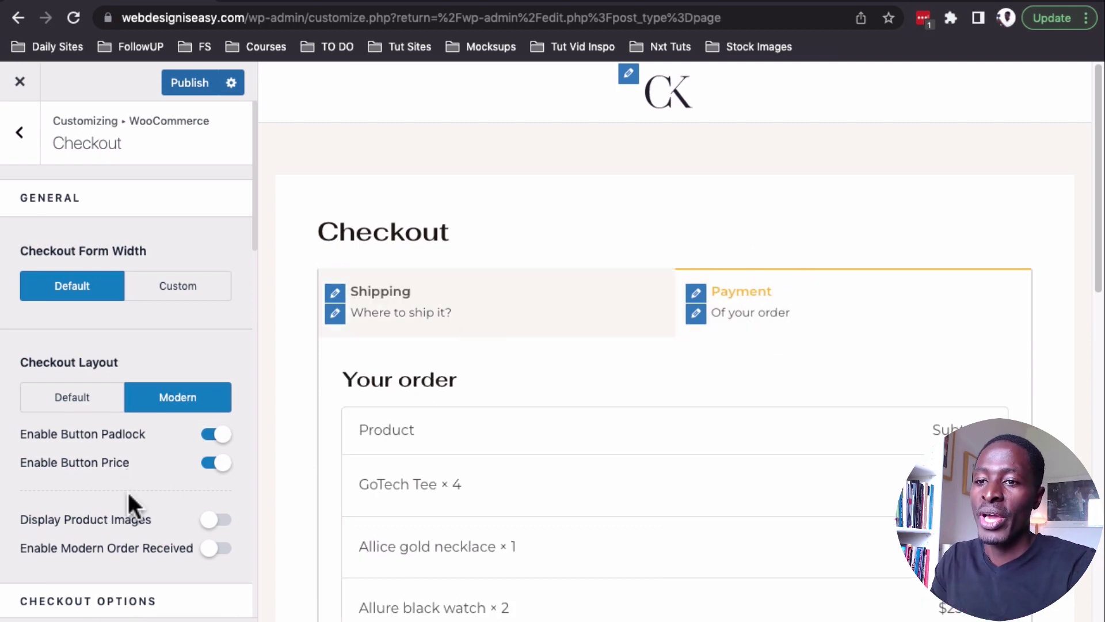
left_click_drag(119, 531, 165, 526)
left_click(224, 523)
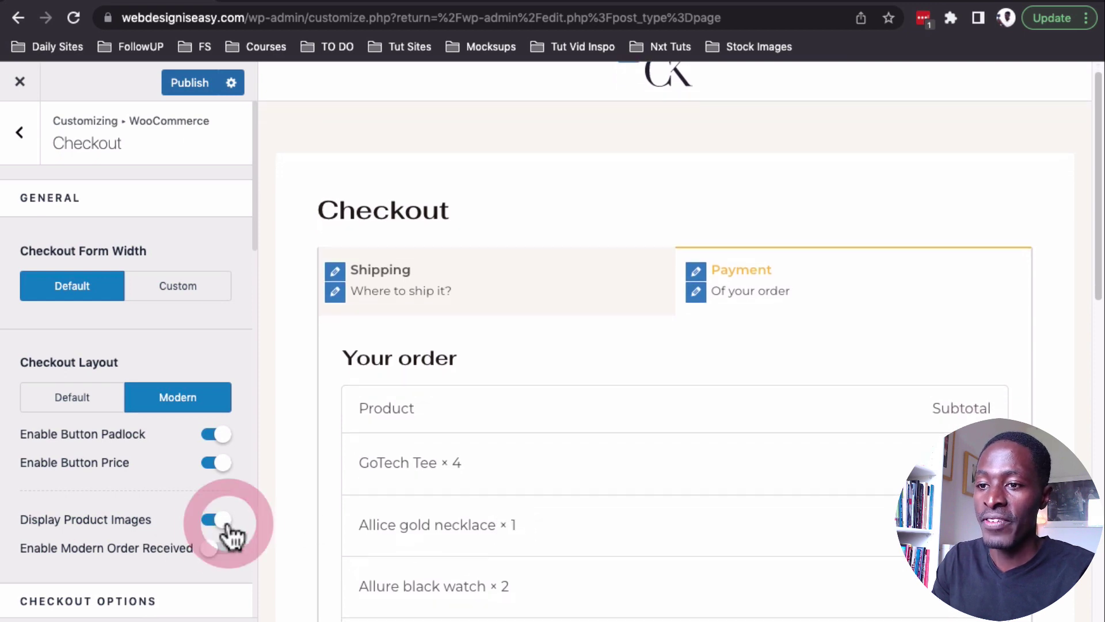
left_click(808, 288)
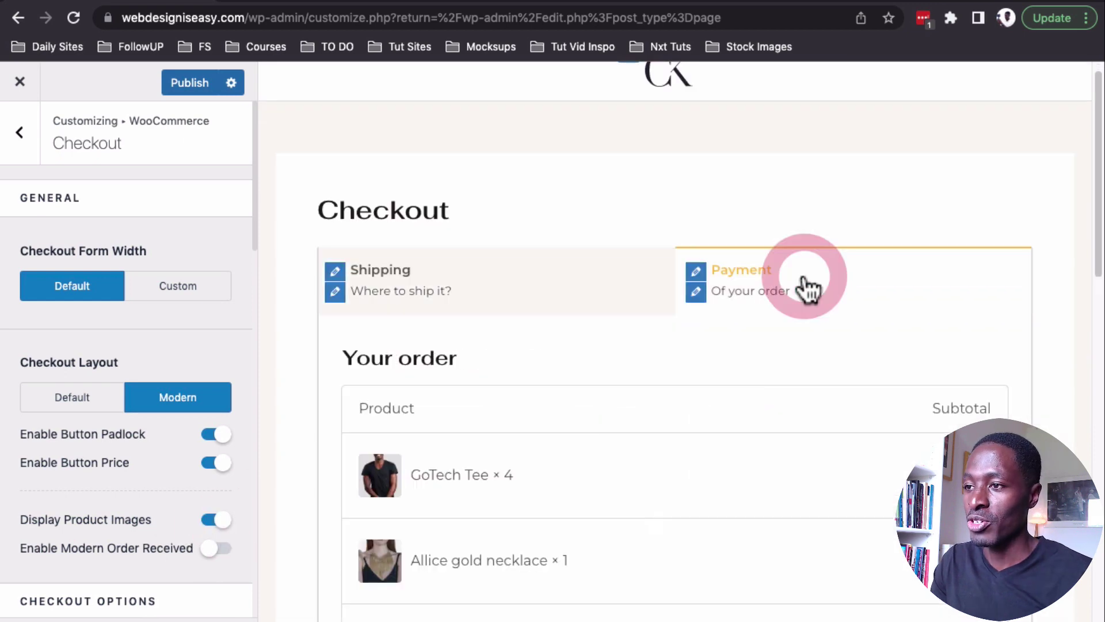
scroll(786, 468, "down", 5)
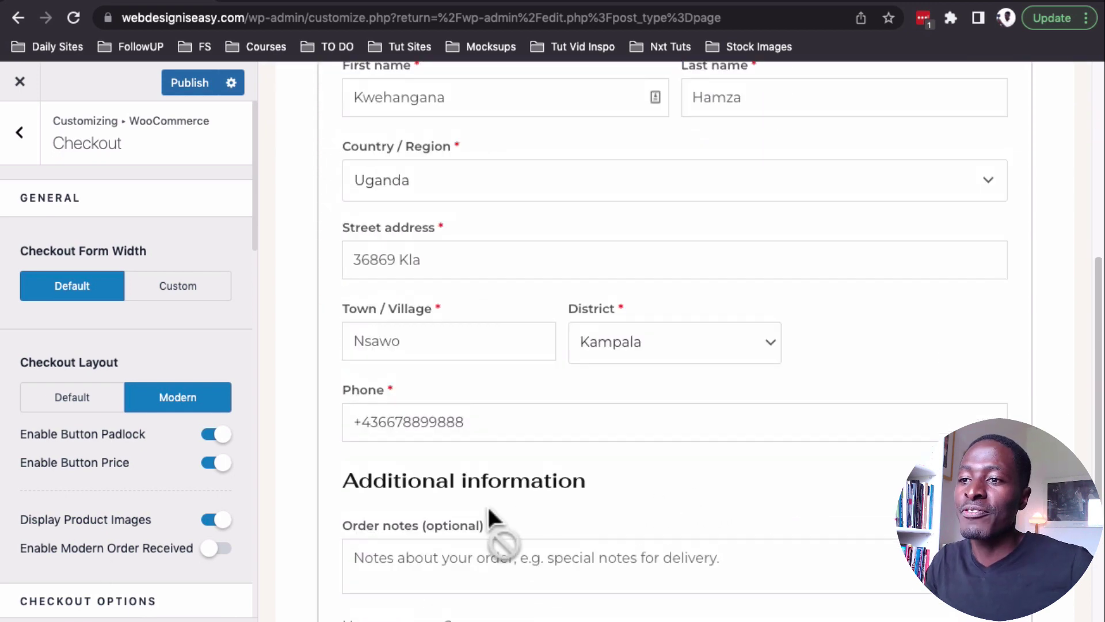
scroll(490, 510, "up", 8)
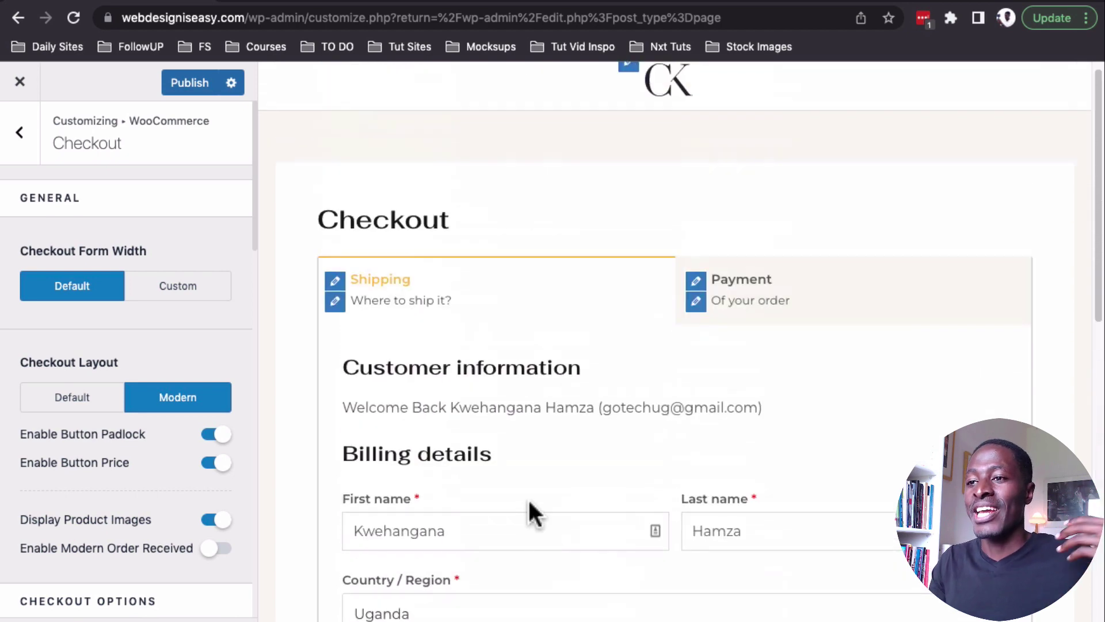
scroll(494, 460, "down", 1)
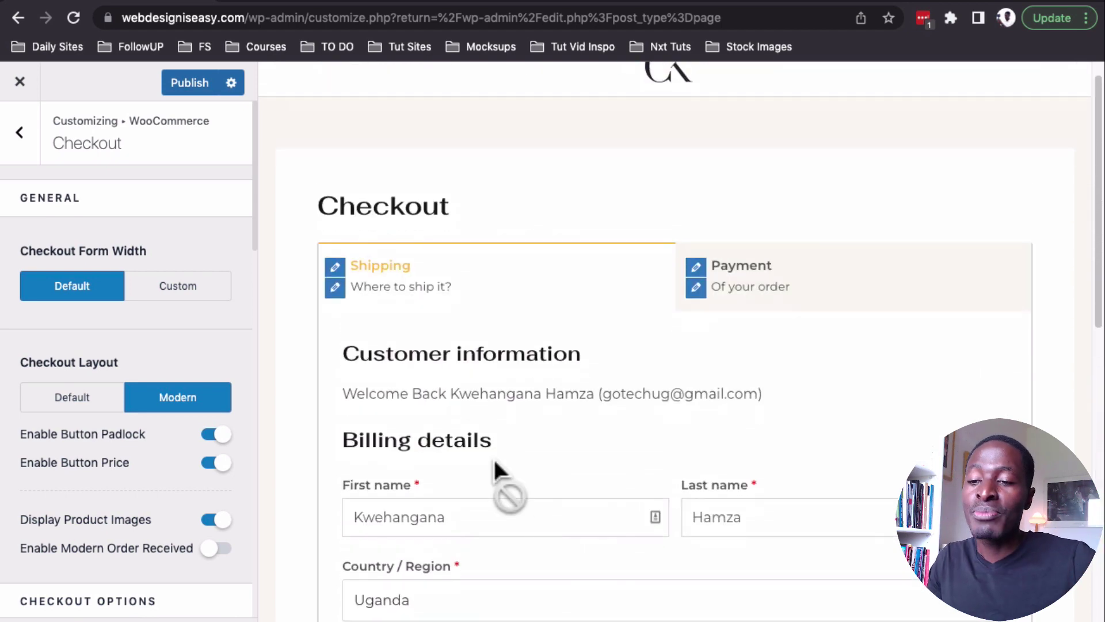
scroll(496, 469, "down", 1)
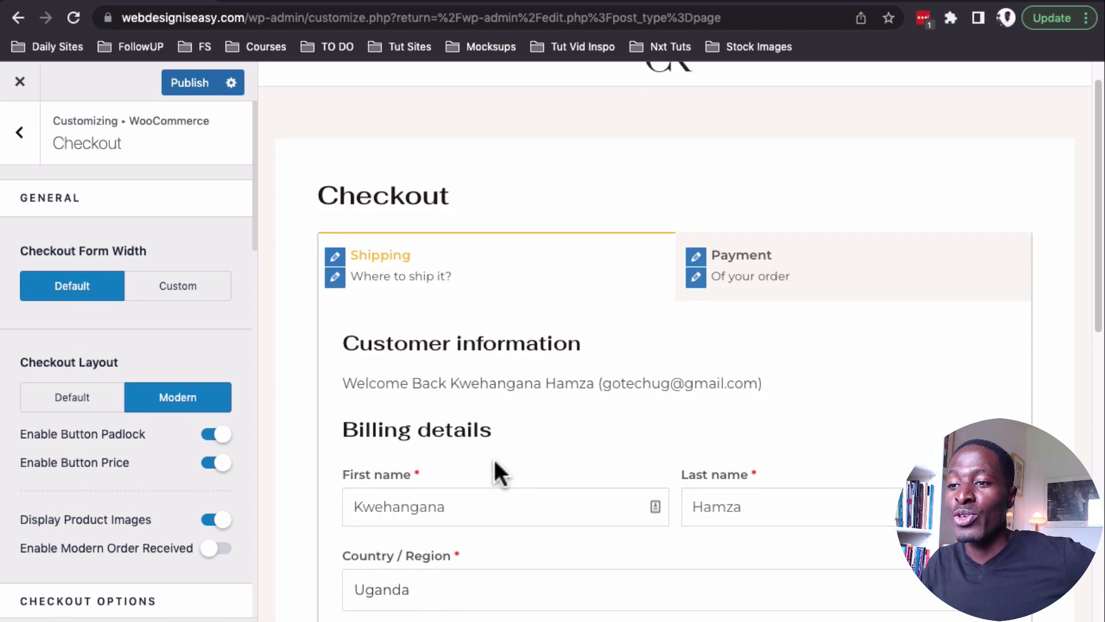
Step: Open the My Account settings and show the account dashboard in the preview
left_click(17, 138)
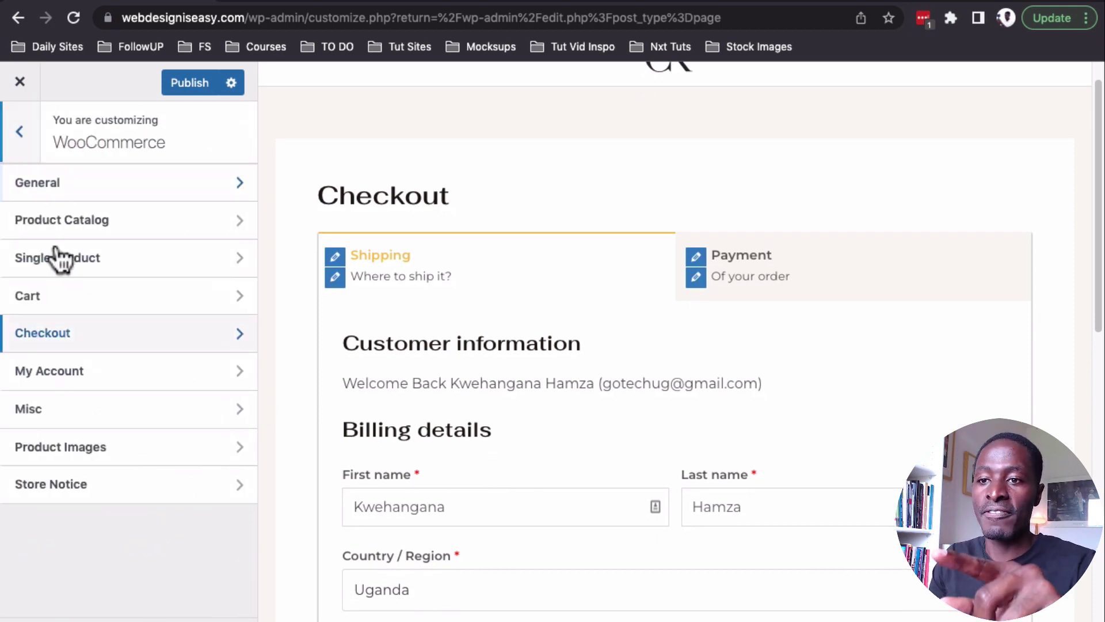
left_click(74, 379)
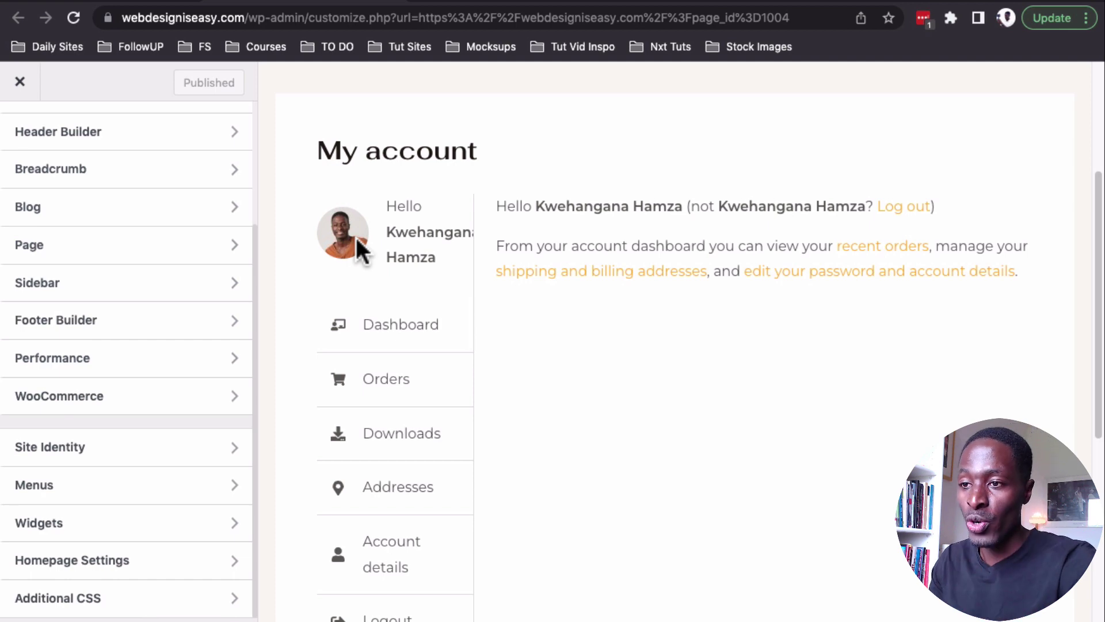
left_click(375, 346)
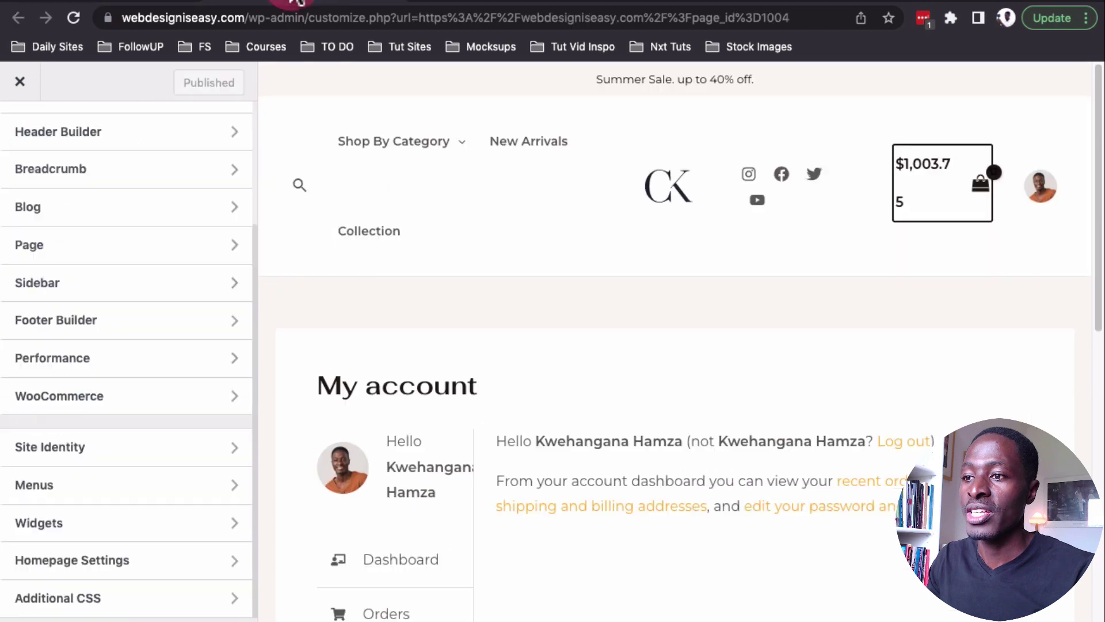
scroll(400, 193, "down", 5)
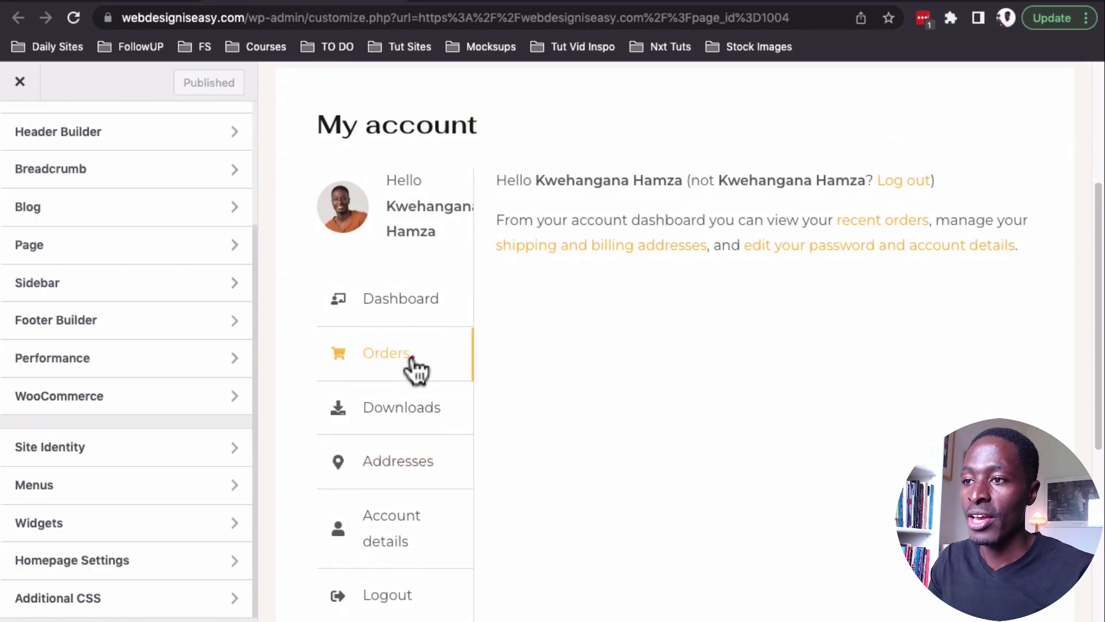
Step: Browse the customer's Orders list and view the July 24, 2022 order details
left_click(410, 353)
scroll(635, 326, "down", 3)
scroll(637, 317, "down", 2)
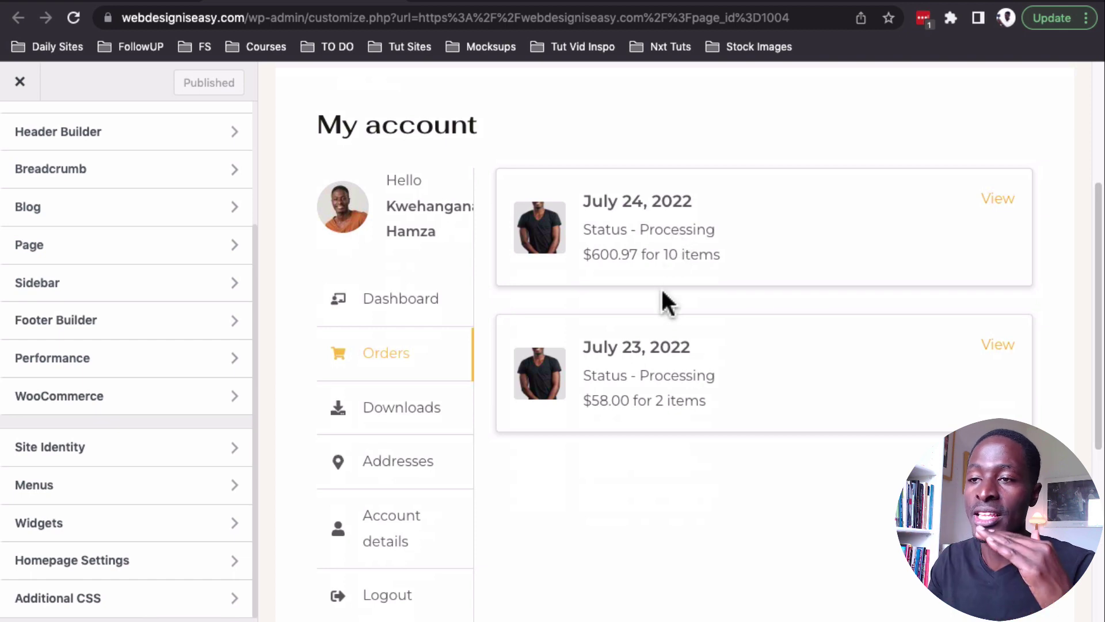
left_click(998, 198)
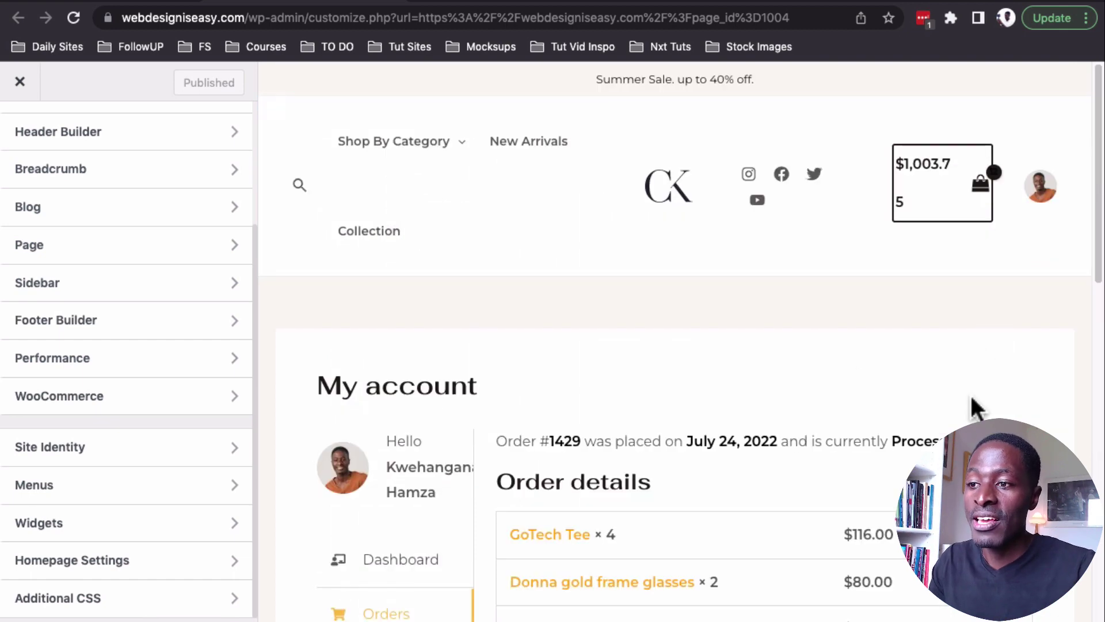
scroll(973, 403, "down", 3)
scroll(973, 408, "down", 2)
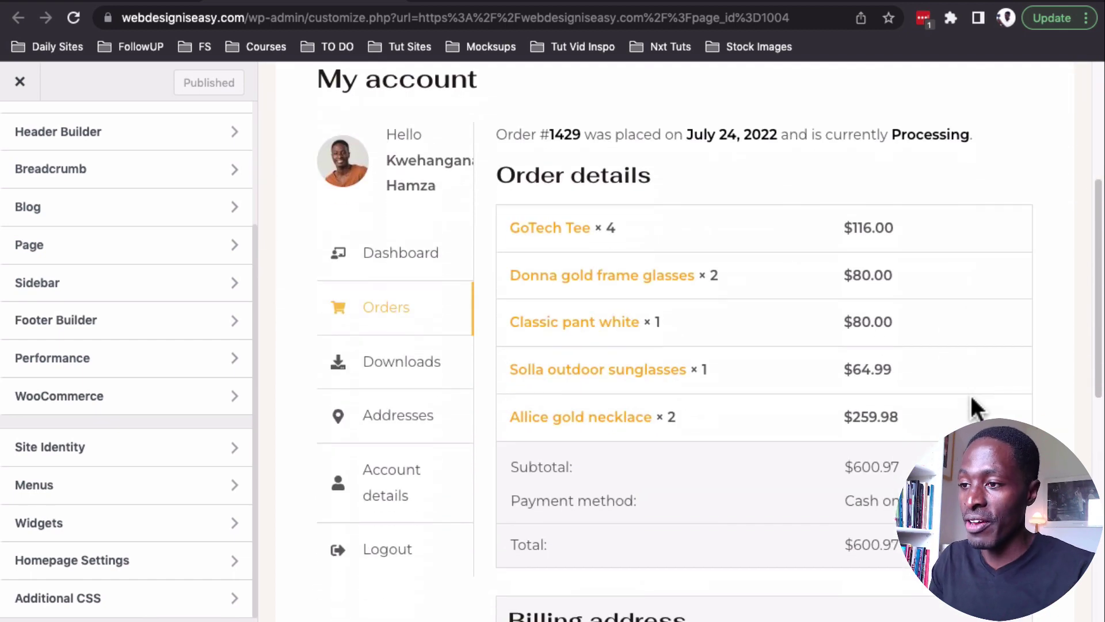
scroll(932, 306, "down", 1)
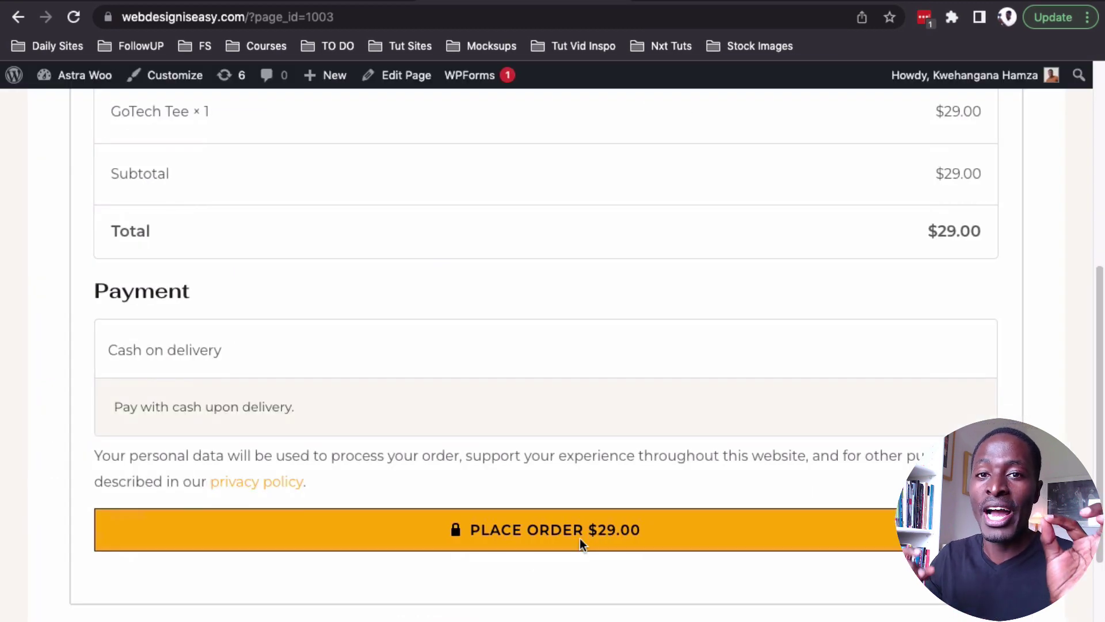
Step: Place the $29.00 order, then take the GoTech Tee cart through to checkout
left_click(580, 540)
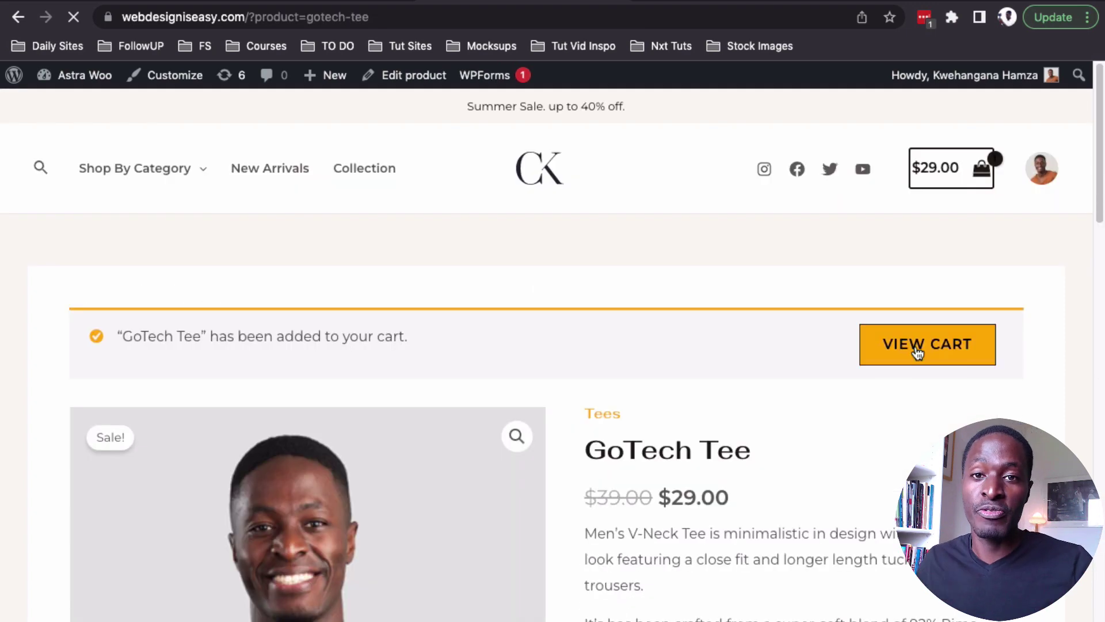
left_click(915, 346)
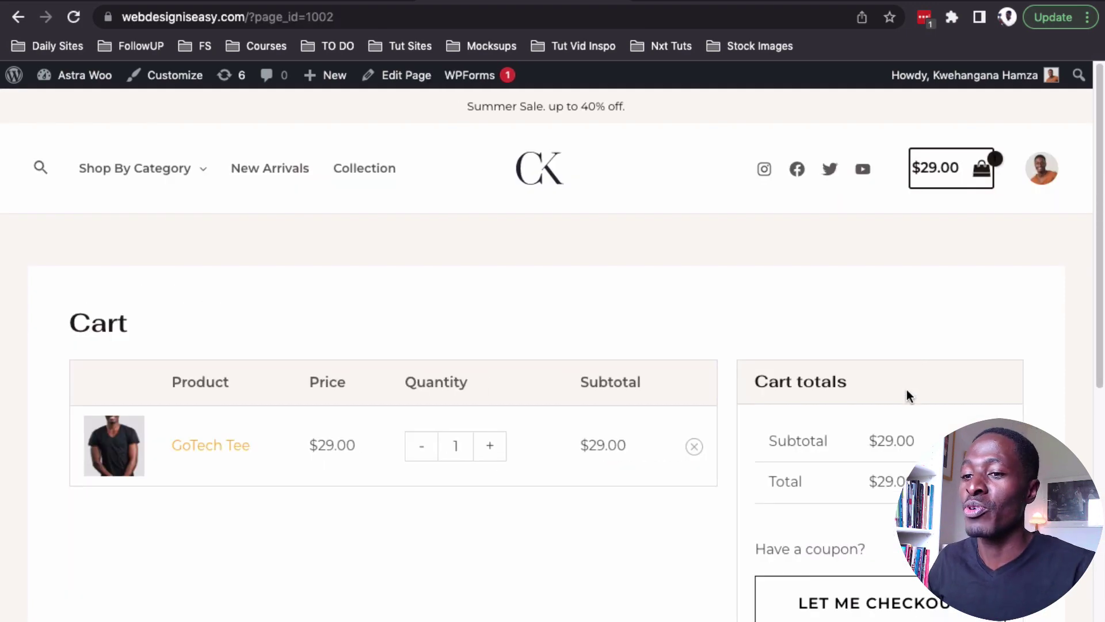
scroll(906, 391, "down", 3)
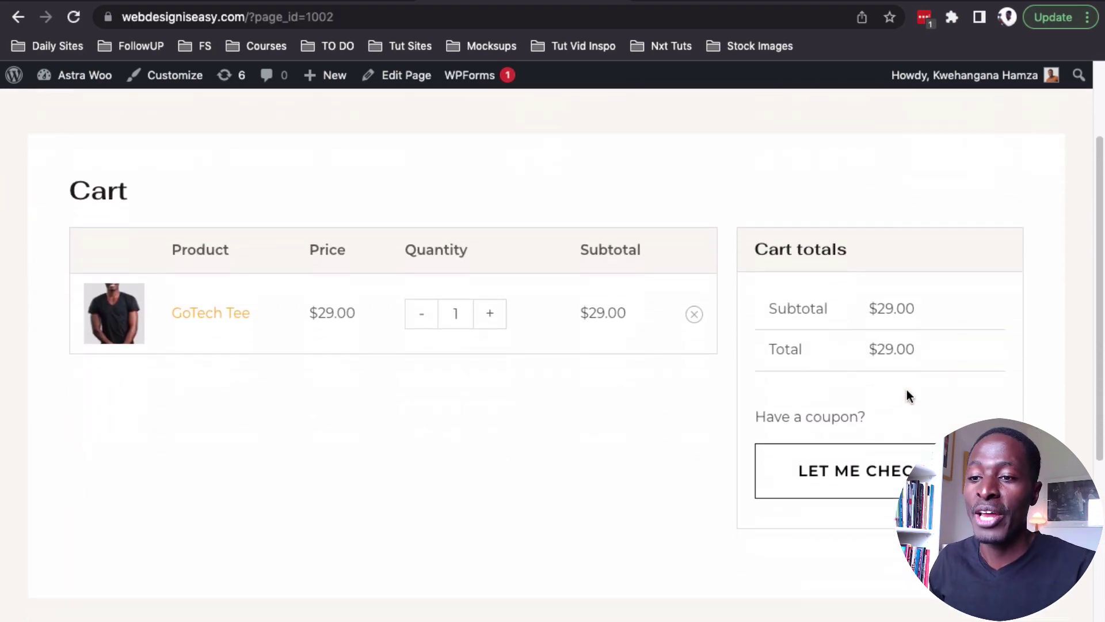
left_click(858, 475)
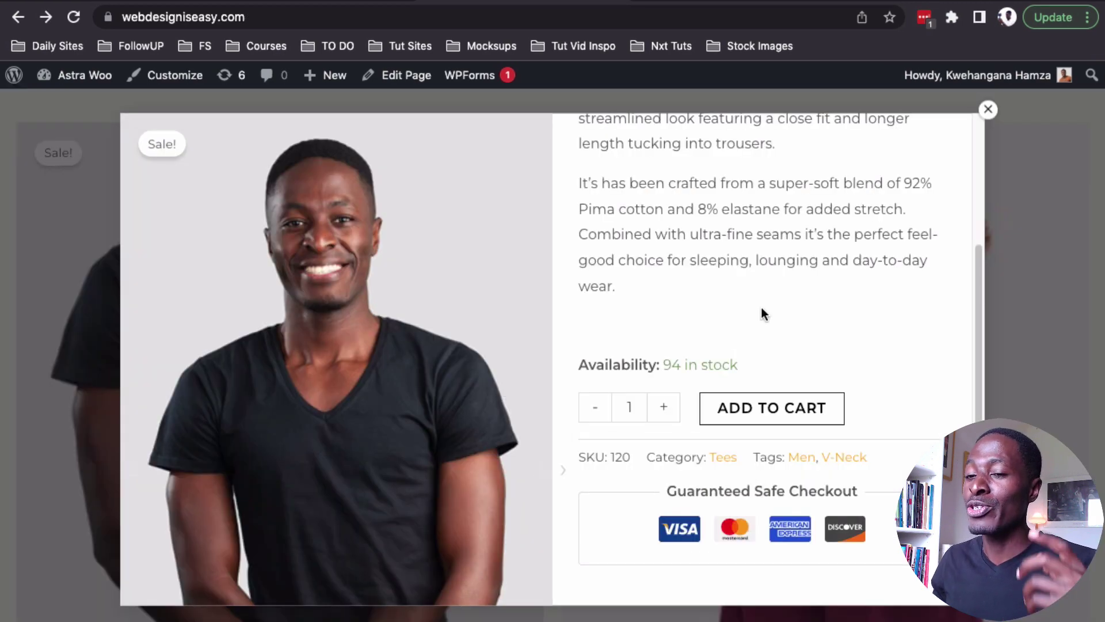
scroll(758, 308, "up", 3)
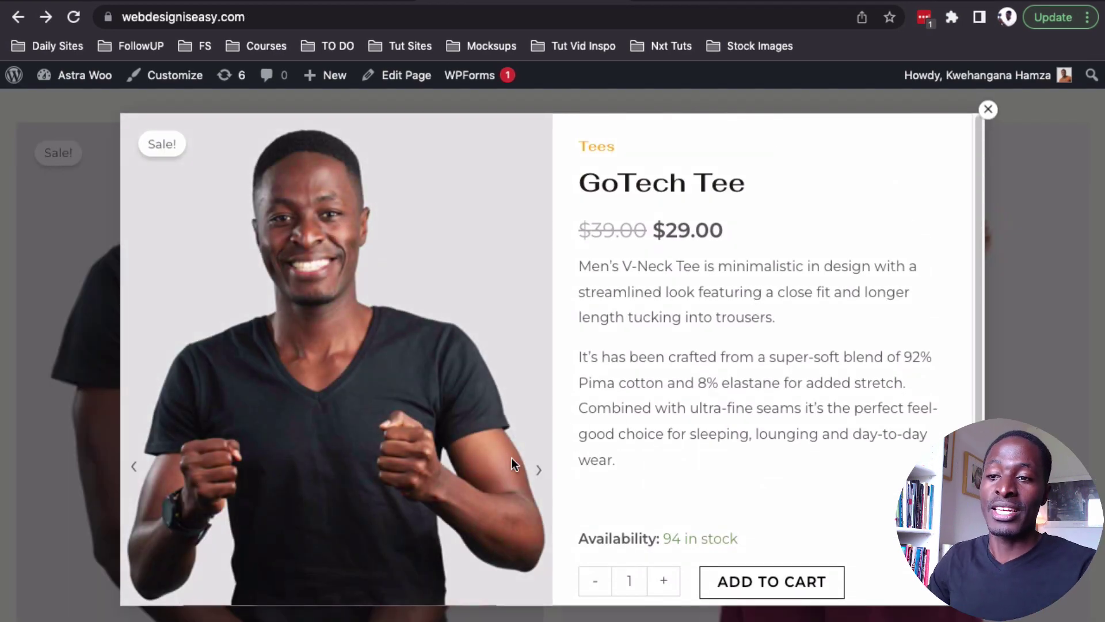
Step: Cycle through the GoTech Tee quick-view photos, close it, and show the checkout's Payment step
left_click(539, 472)
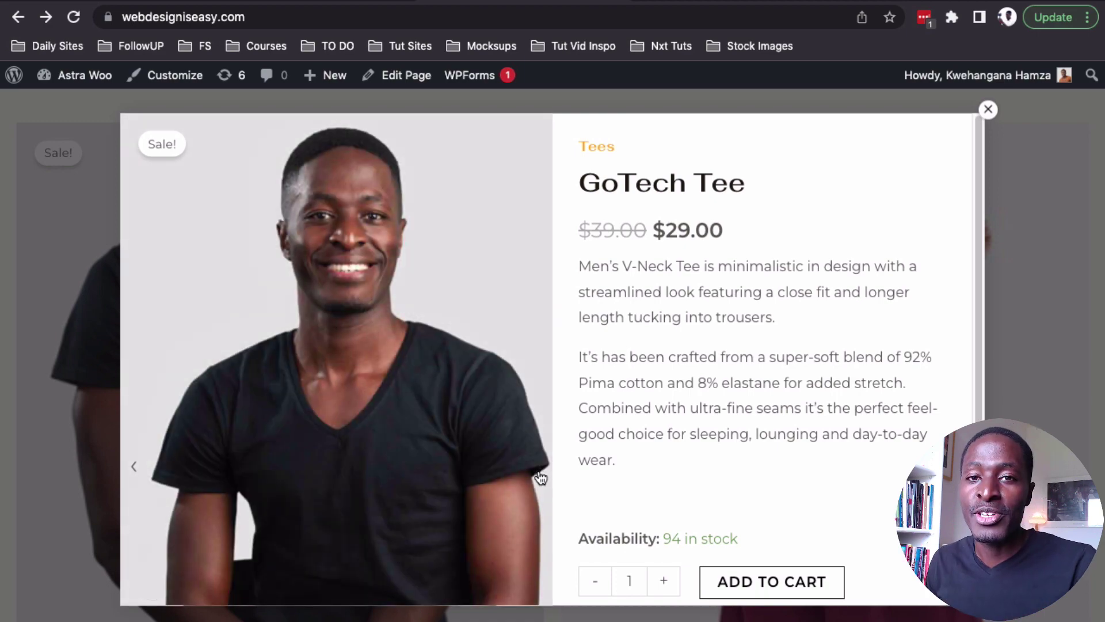
left_click(540, 477)
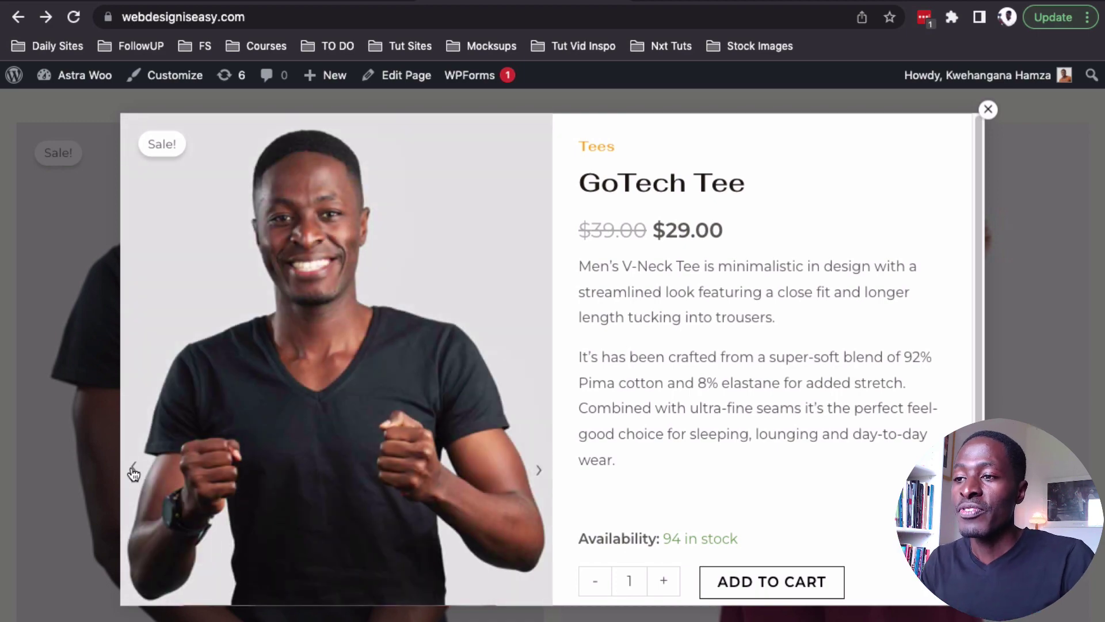
left_click(540, 477)
left_click(540, 477)
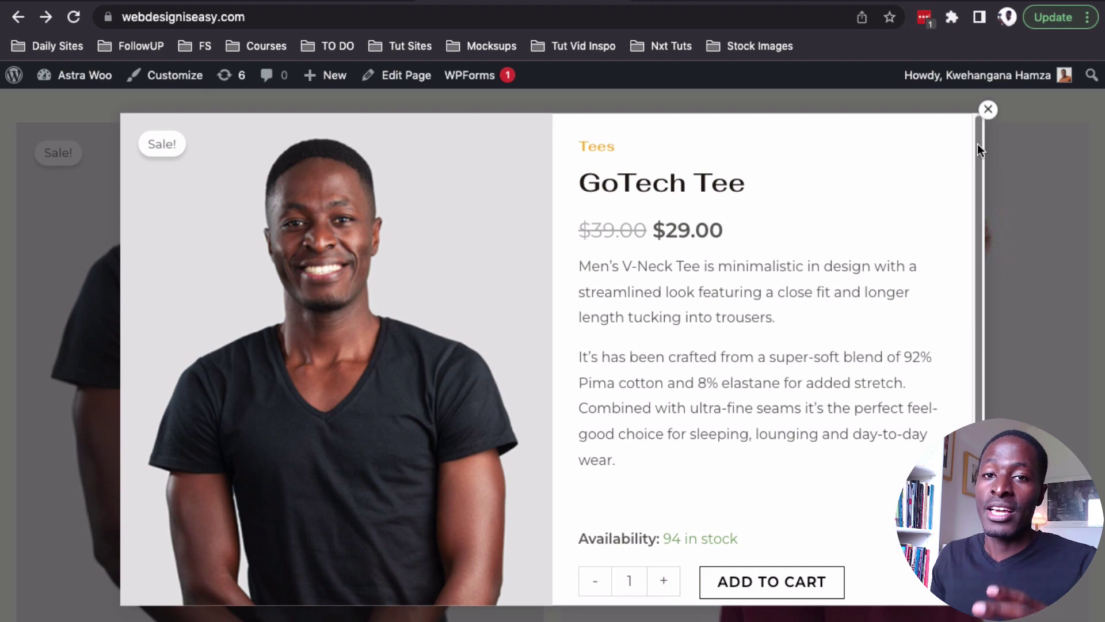
left_click_drag(977, 144, 972, 301)
scroll(972, 306, "up", 3)
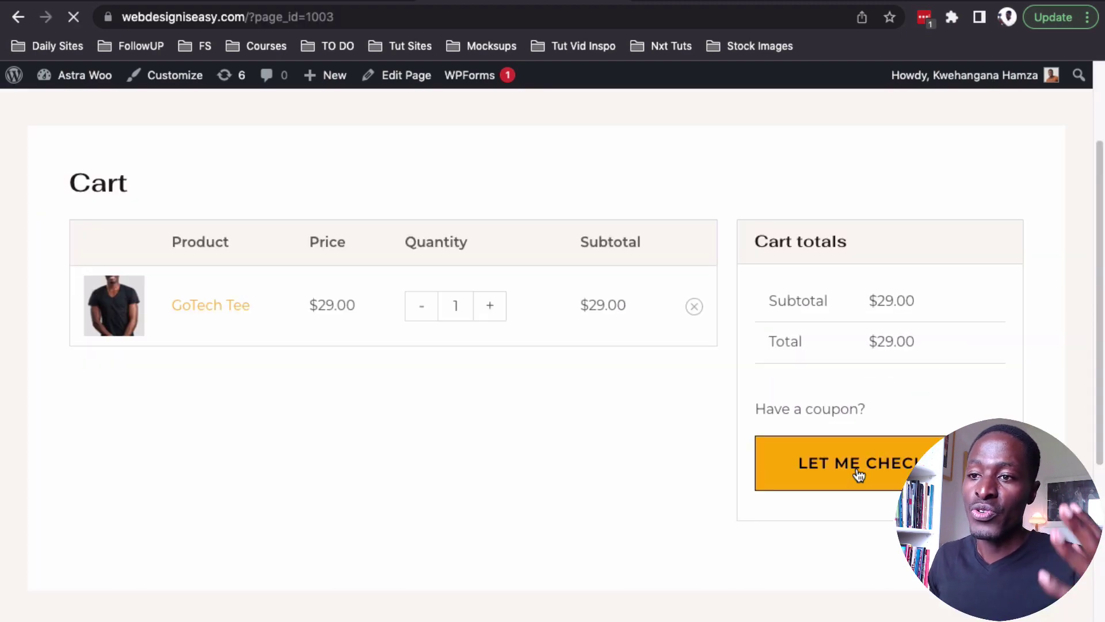
left_click(857, 472)
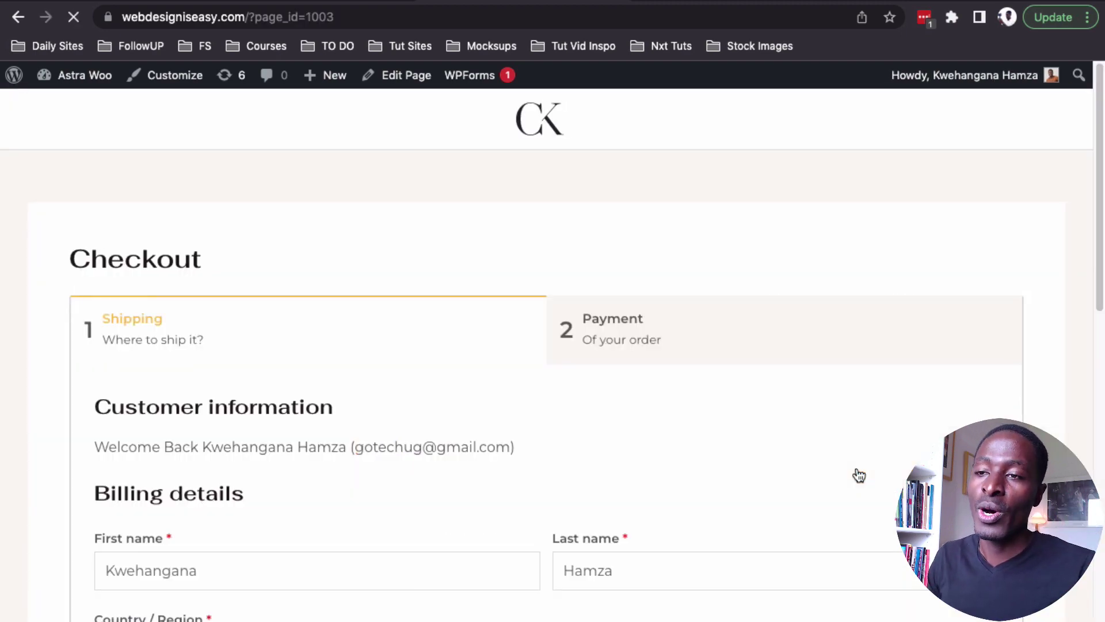
scroll(858, 475, "down", 3)
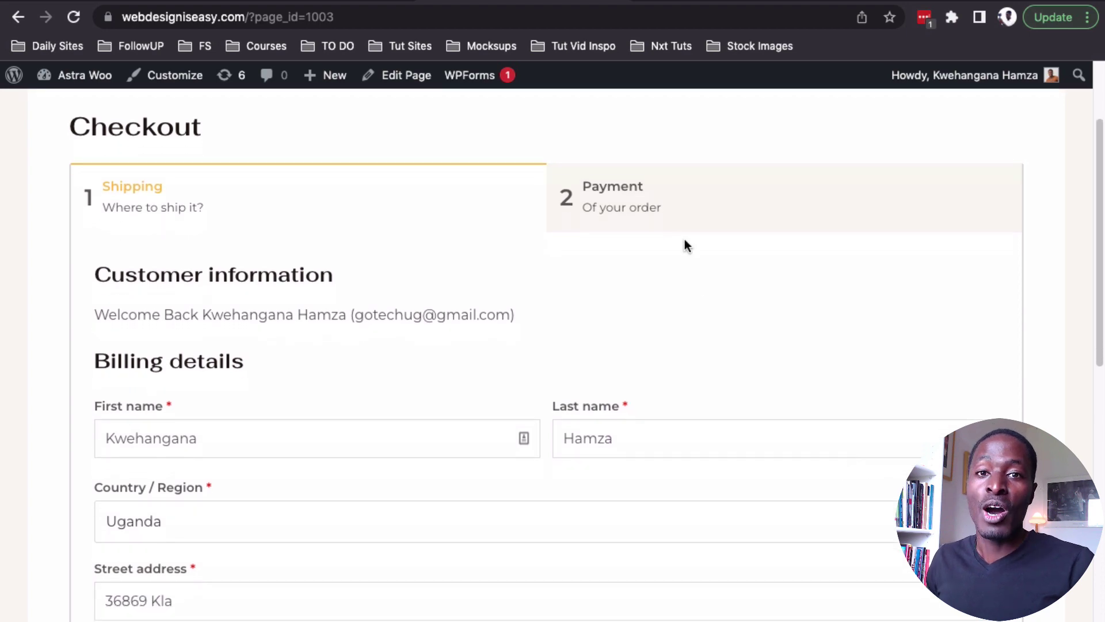
left_click(668, 215)
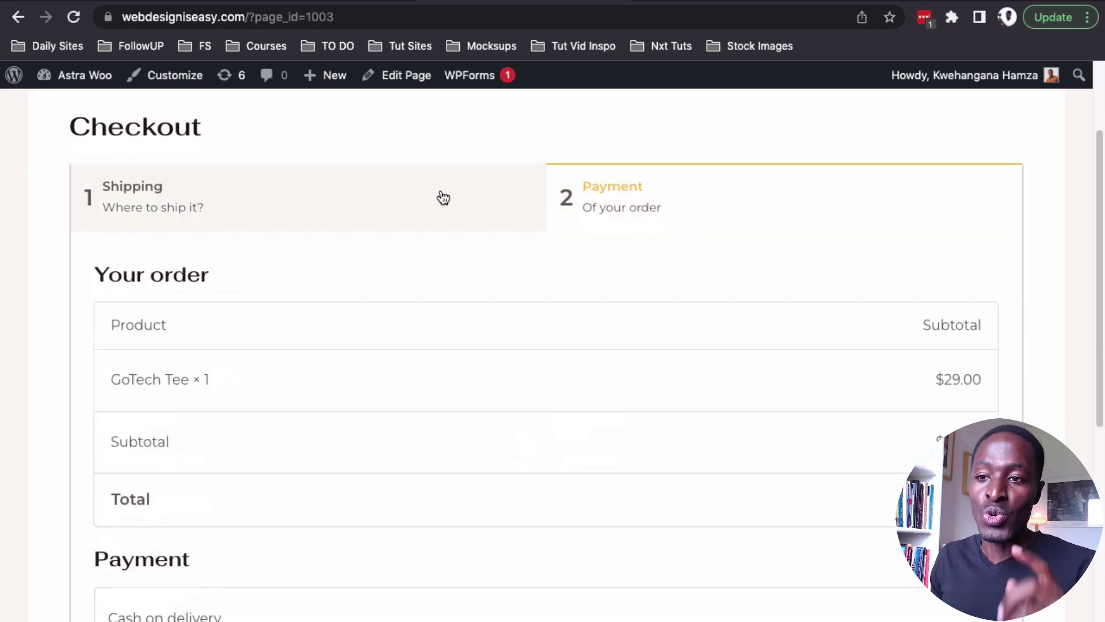